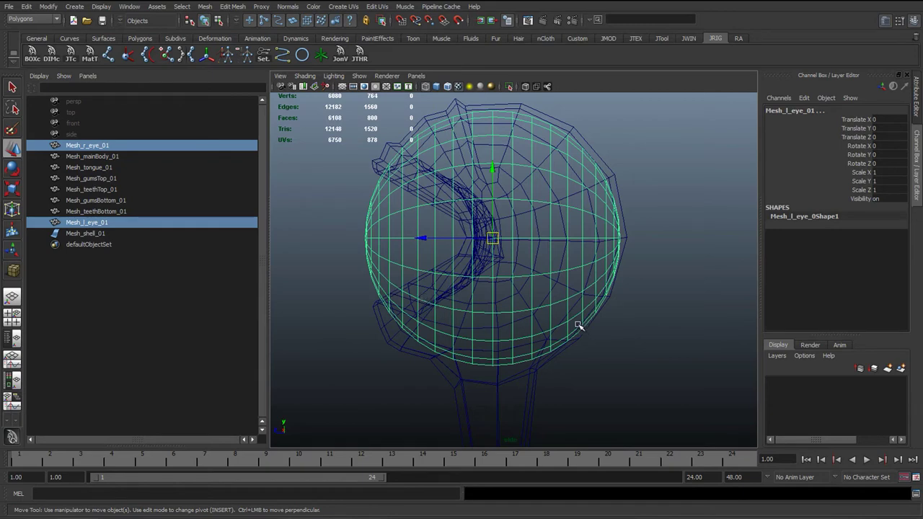
- Inspect both eyeballs and eyelids of the snail from behind and from the front in textured perspective view
key(space)
mouse_move(578, 326)
mouse_down()
mouse_move(579, 305)
mouse_move(457, 307)
mouse_move(432, 318)
mouse_up()
key(5)
scroll(547, 295, up, 2)
key(6)
scroll(459, 308, down, 5)
key(q)
alt+right_drag(593, 318, 634, 321)
alt+drag(481, 308, 500, 273)
alt+right_drag(501, 273, 580, 297)
alt+middle_drag(584, 302, 624, 354)
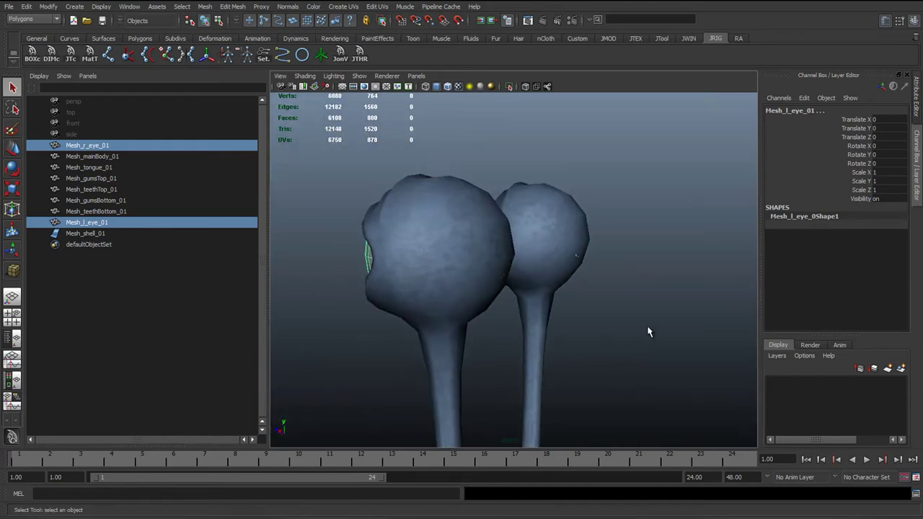
click(649, 332)
alt+right_drag(539, 339, 583, 341)
alt+drag(583, 341, 417, 216)
alt+drag(506, 281, 406, 248)
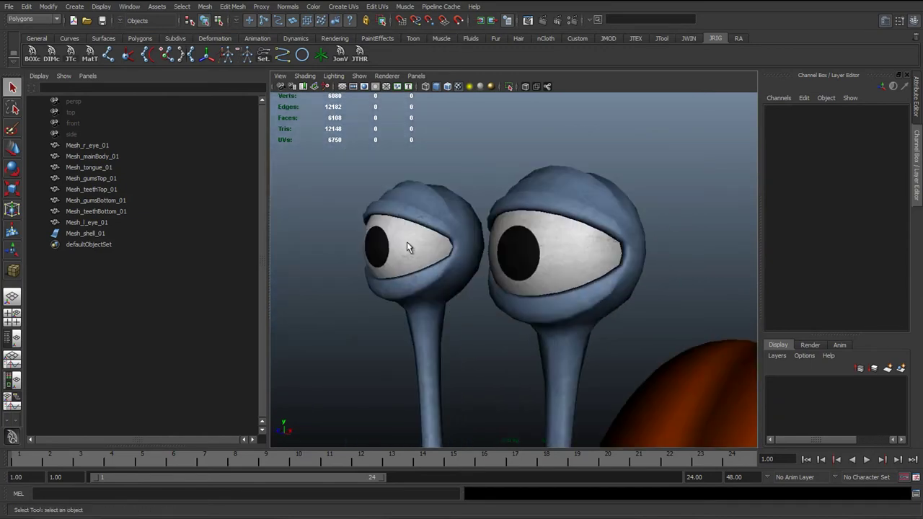
- Highlight both eyeballs and examine them against the whole character from behind and from the front
click(406, 247)
shift+click(519, 252)
alt+drag(519, 252, 449, 330)
scroll(523, 332, down, 10)
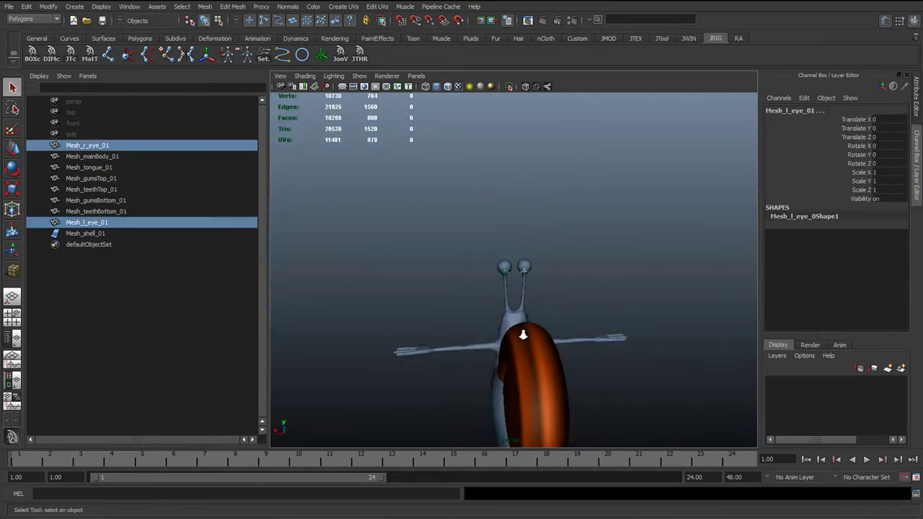
alt+middle_drag(548, 329, 543, 316)
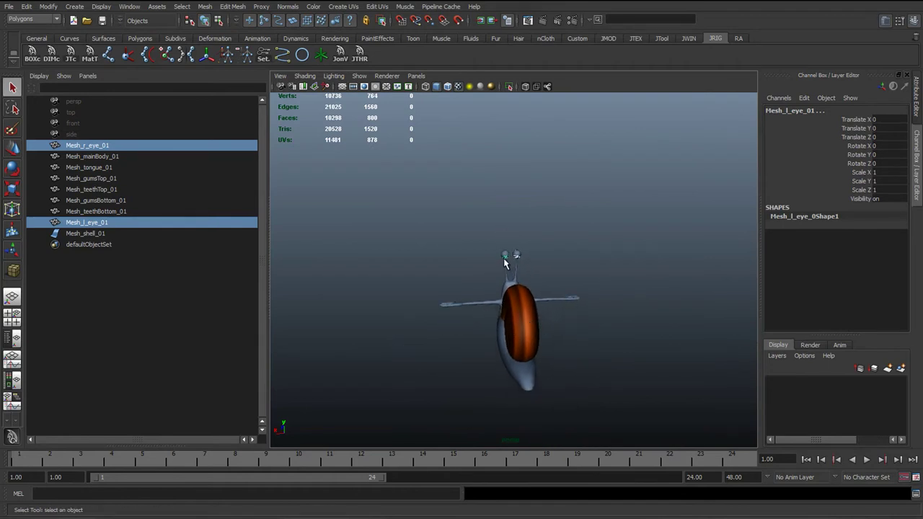
alt+right_drag(487, 316, 389, 330)
alt+drag(389, 330, 705, 324)
scroll(536, 261, up, 3)
click(557, 232)
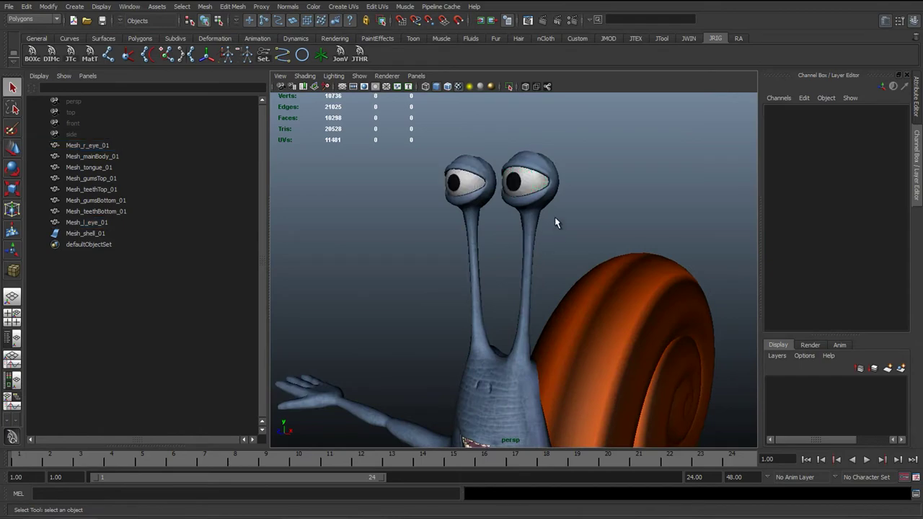
- Highlight the main body mesh and examine the backs of its eye bulbs in shaded and wireframe display
scroll(560, 244, up, 2)
alt+drag(561, 243, 354, 264)
scroll(467, 227, up, 4)
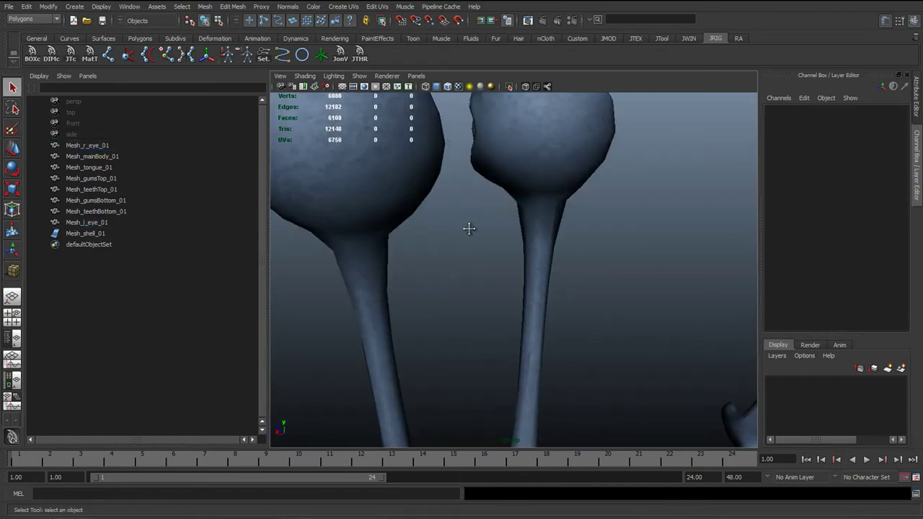
click(447, 274)
alt+drag(443, 315, 545, 278)
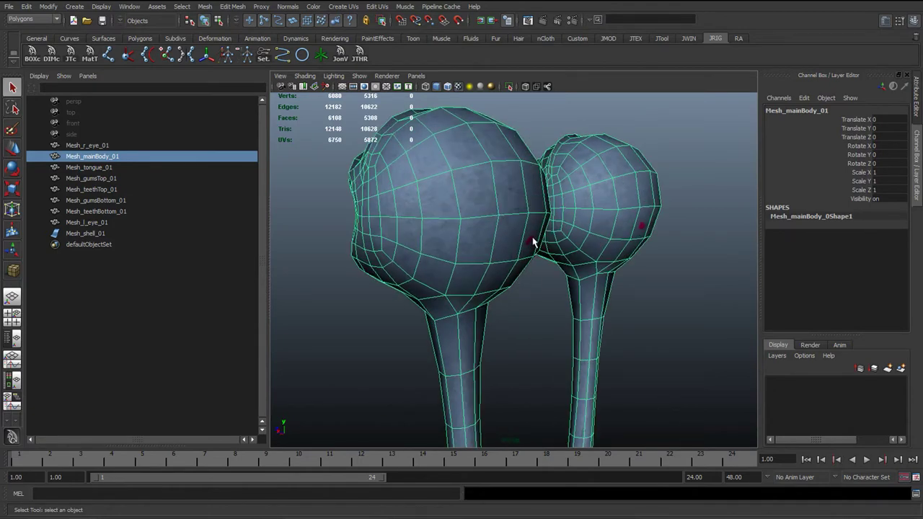
key(4)
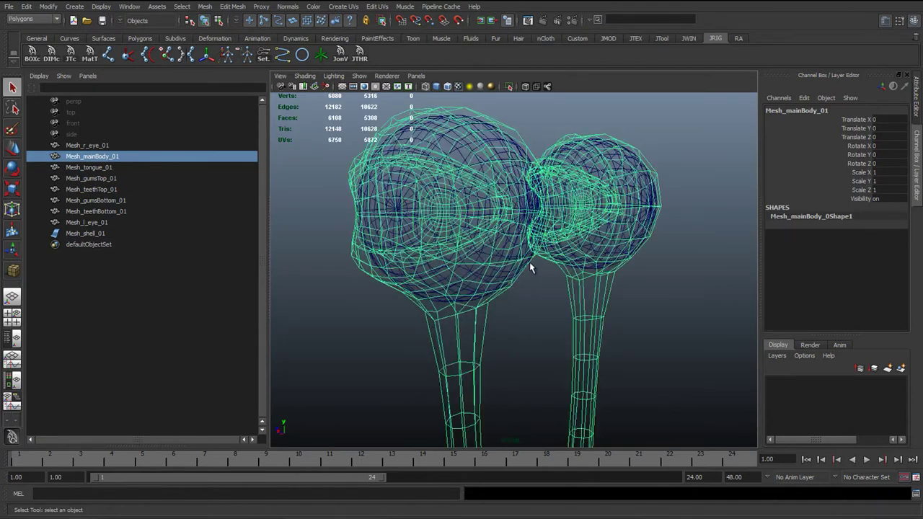
mouse_move(529, 262)
alt+mouse_down()
mouse_move(588, 203)
mouse_move(540, 257)
mouse_move(581, 285)
alt+mouse_up()
key(5)
- Select both eyeballs in the side view and examine in wireframe how closely they sit inside the eye bulbs
key(space)
drag(355, 224, 377, 232)
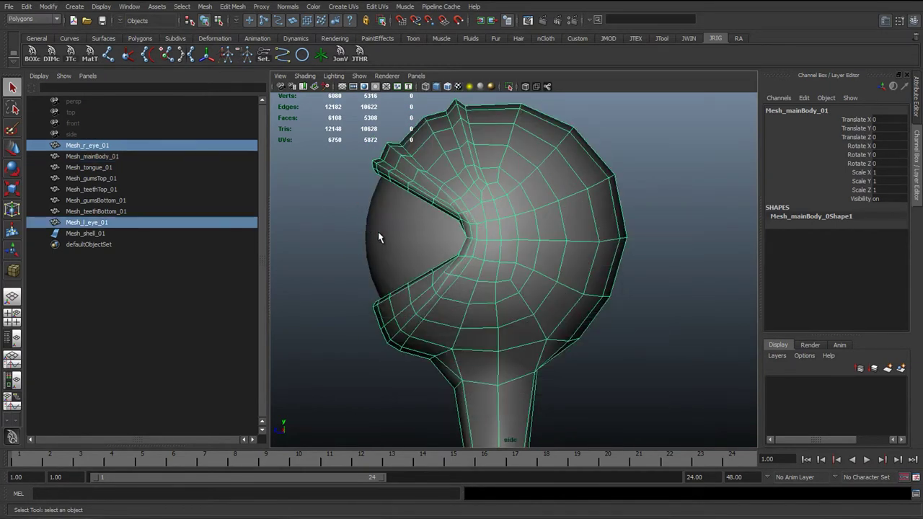
key(4)
alt+middle_drag(562, 222, 482, 245)
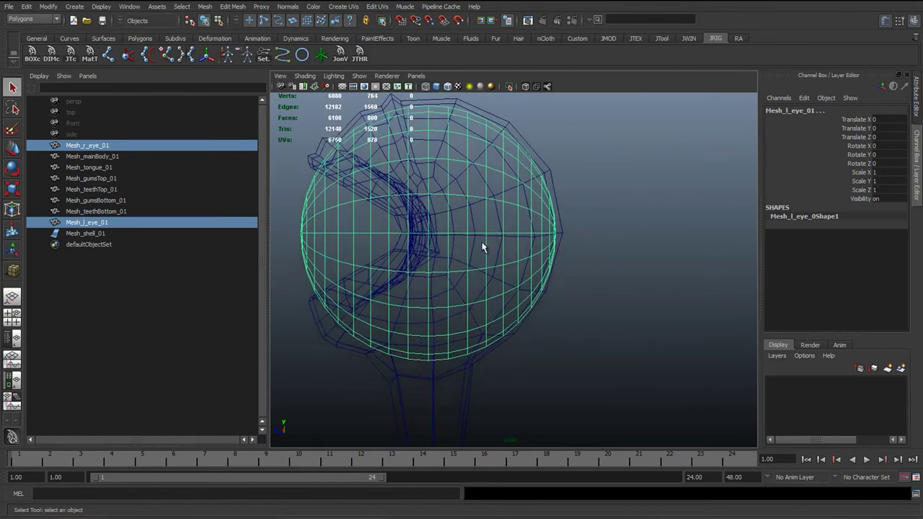
alt+right_drag(482, 245, 555, 312)
alt+right_drag(680, 330, 721, 347)
alt+middle_drag(584, 320, 528, 266)
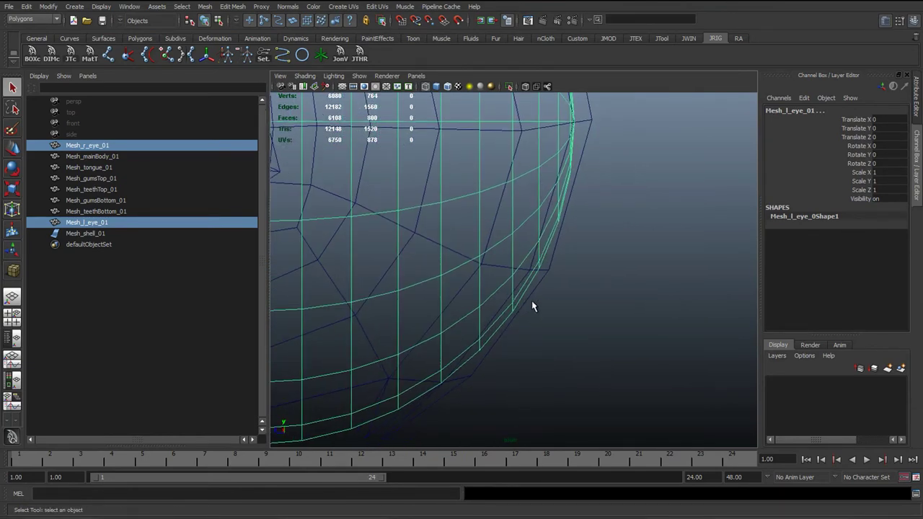
scroll(519, 310, down, 5)
alt+middle_drag(519, 311, 538, 325)
alt+right_drag(601, 325, 636, 368)
alt+middle_drag(536, 338, 541, 338)
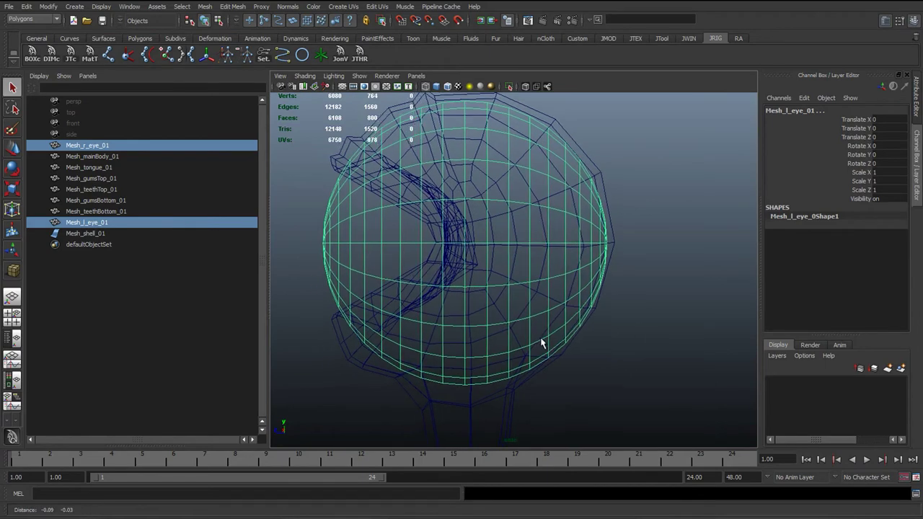
alt+drag(542, 344, 578, 332)
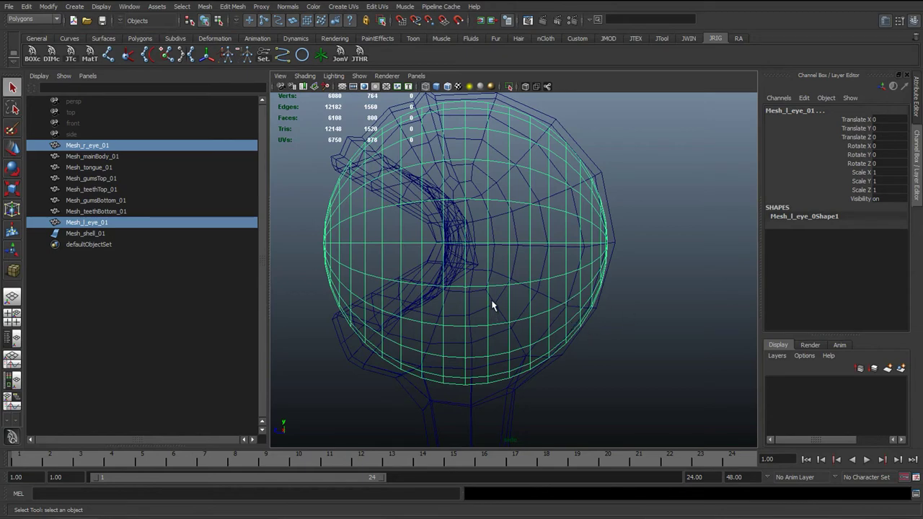
- Try moving both eyeballs forward by 0.109 in Z and scaling them to 0.962, and undo both changes
alt+drag(397, 254, 418, 258)
key(w)
key(r)
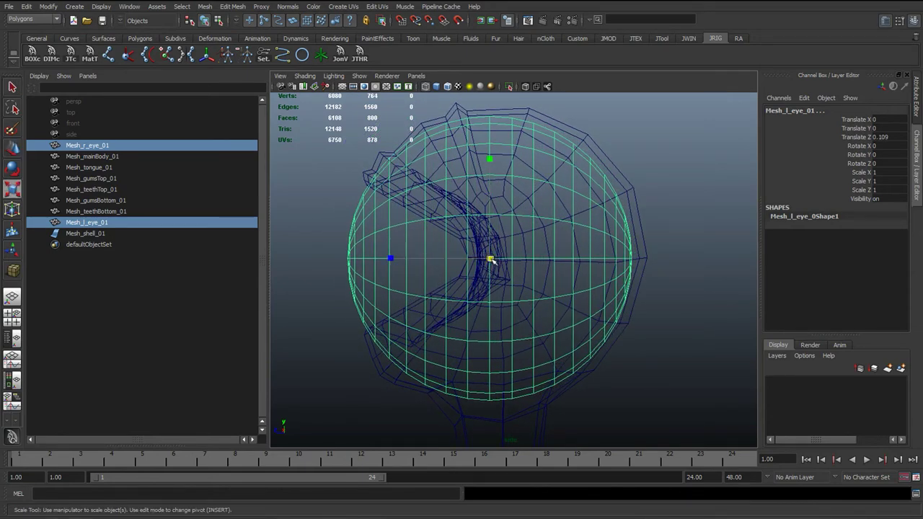
drag(489, 258, 488, 259)
key(w)
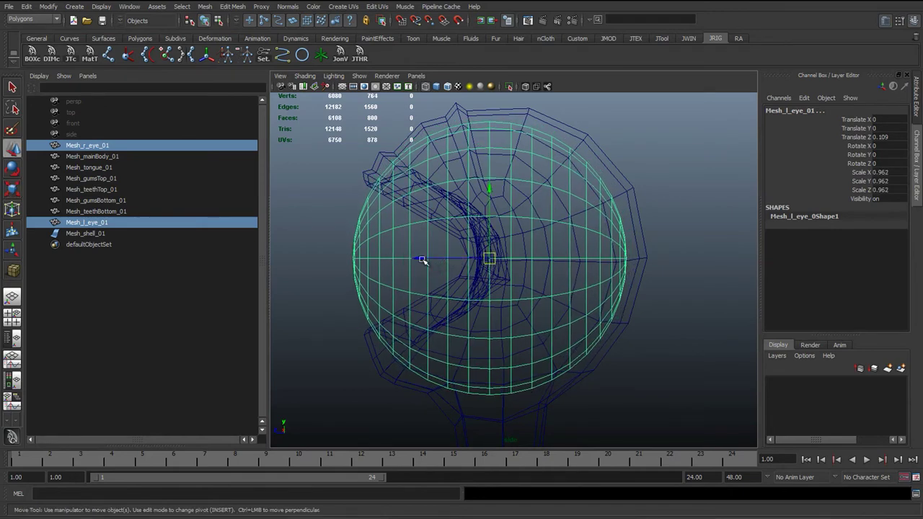
click(422, 260)
key(ctrl+z)
key(ctrl+z)
key(ctrl+z)
key(ctrl+z)
key(ctrl+z)
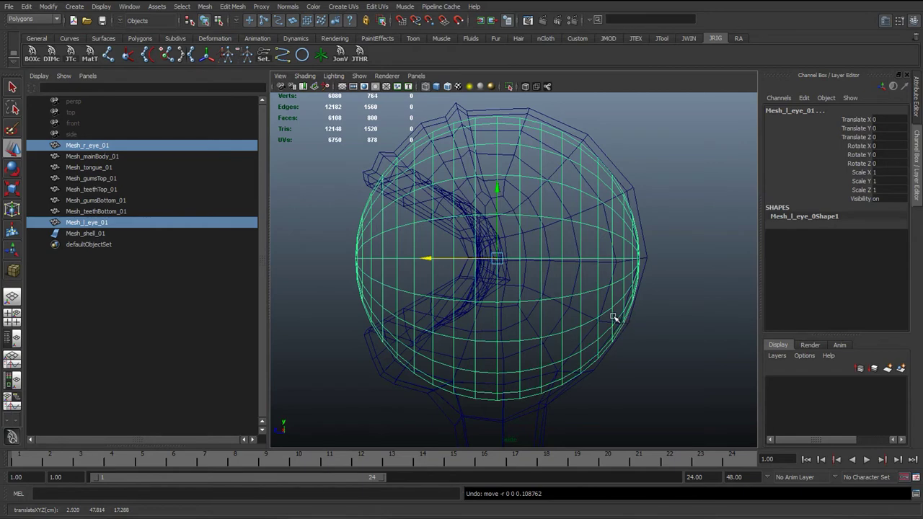
- Switch the main body mesh to vertex editing and move the lower rear vertices of the eye bulbs slightly outward
alt+drag(670, 358, 483, 358)
click(485, 362)
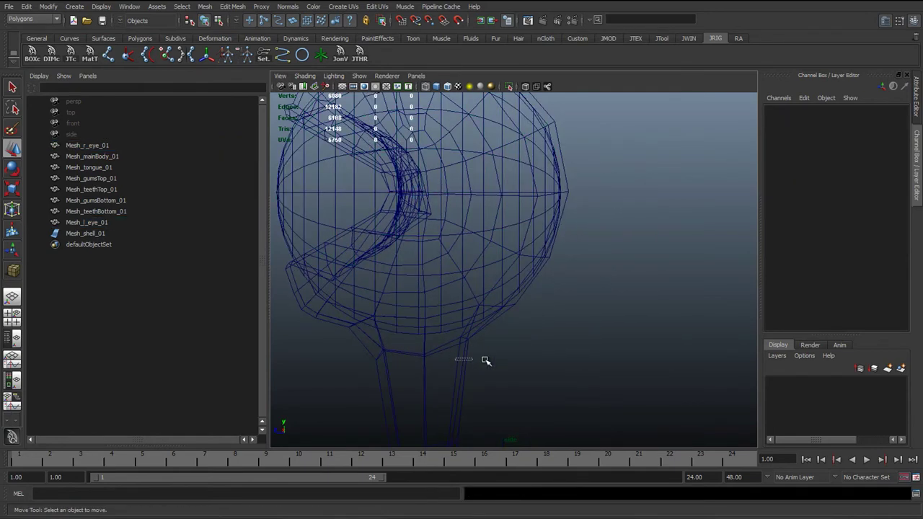
click(487, 339)
alt+middle_drag(487, 339, 484, 366)
right_drag(598, 324, 549, 322)
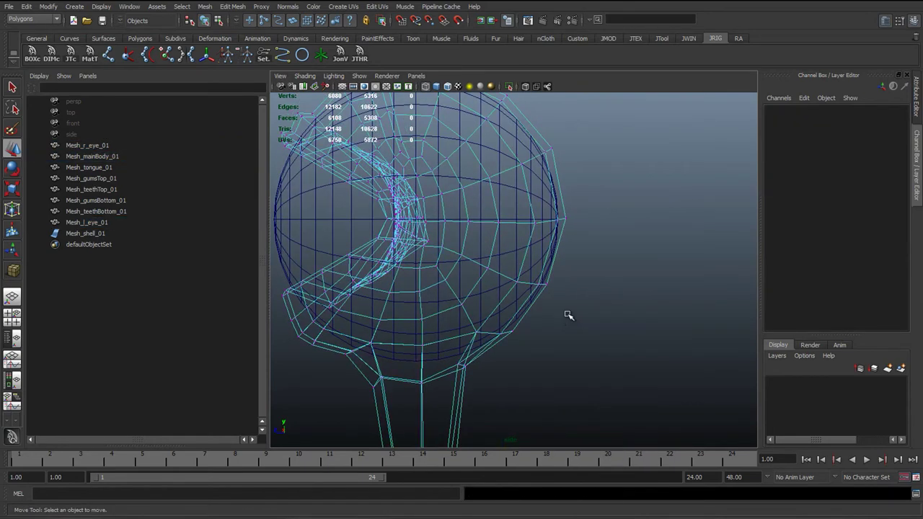
click(542, 285)
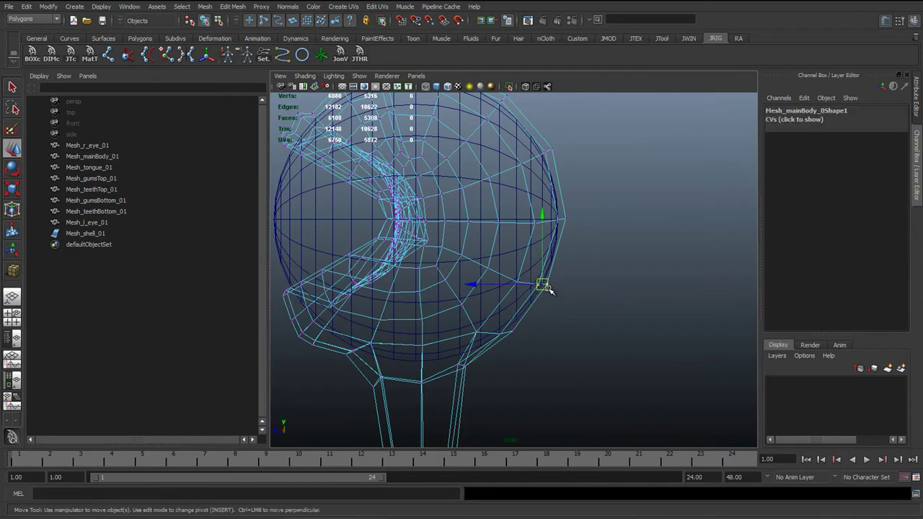
alt+drag(545, 286, 562, 294)
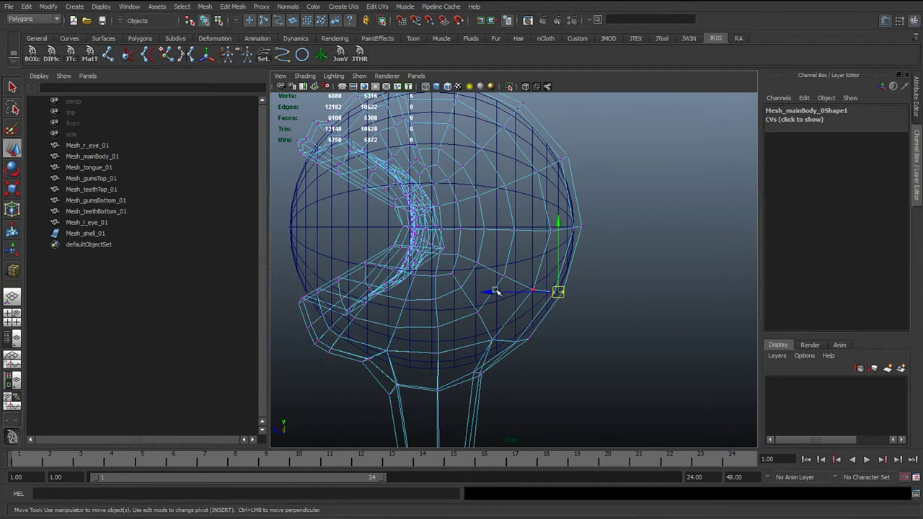
drag(495, 292, 502, 293)
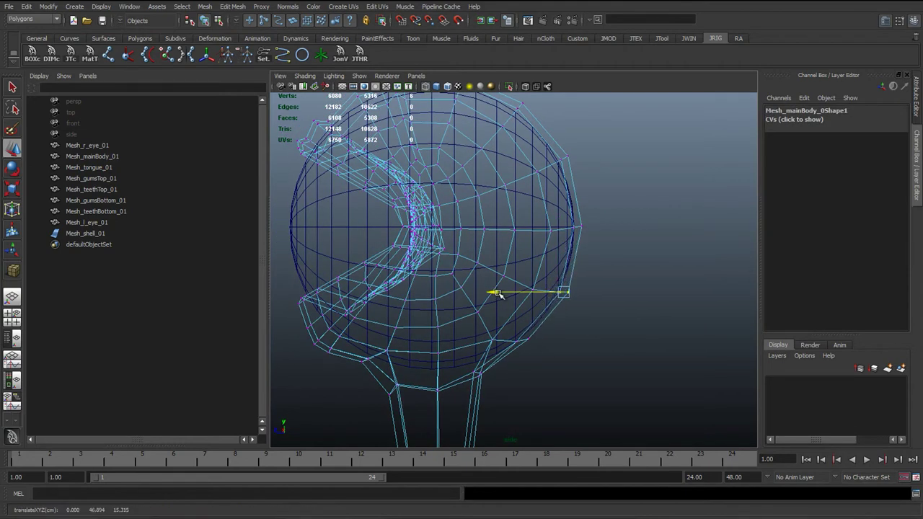
- Move the middle and upper rear vertices of the eye bulbs slightly outward, away from the eyeballs
click(576, 228)
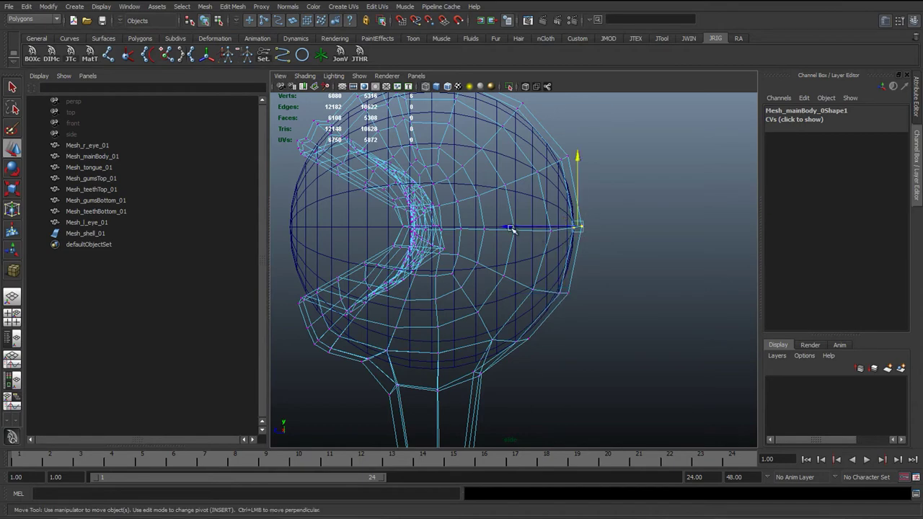
drag(510, 228, 514, 228)
drag(579, 148, 557, 167)
alt+middle_drag(529, 119, 527, 206)
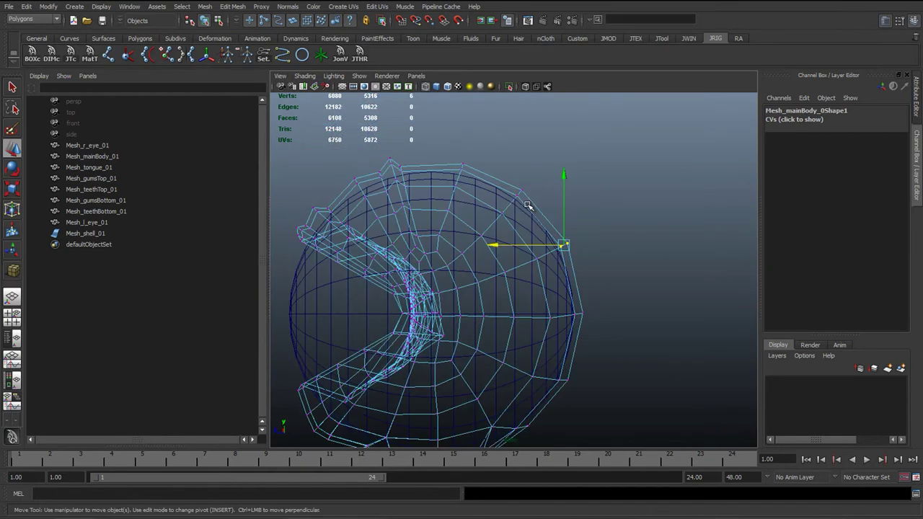
click(522, 201)
alt+drag(511, 306, 541, 301)
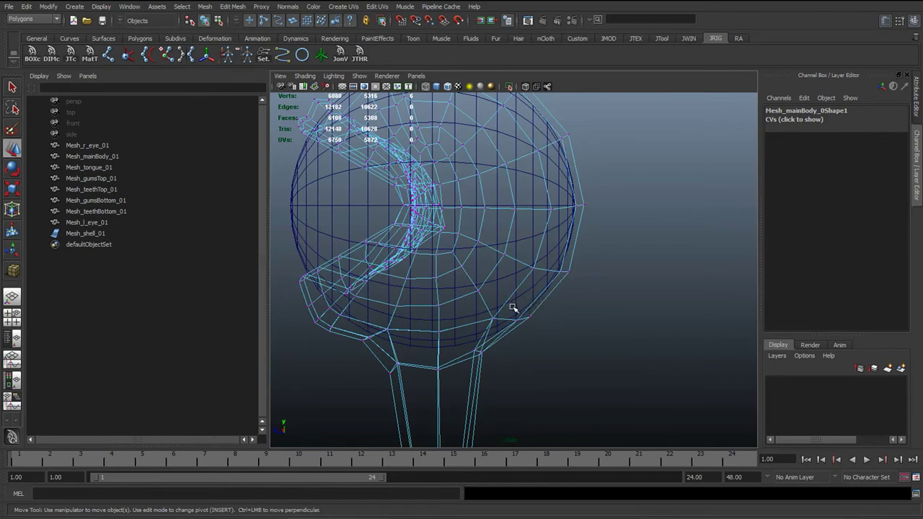
- Adjust the vertices at the underside rear of the eye bulbs, just behind the stalks, vertically and in depth
click(521, 320)
click(524, 253)
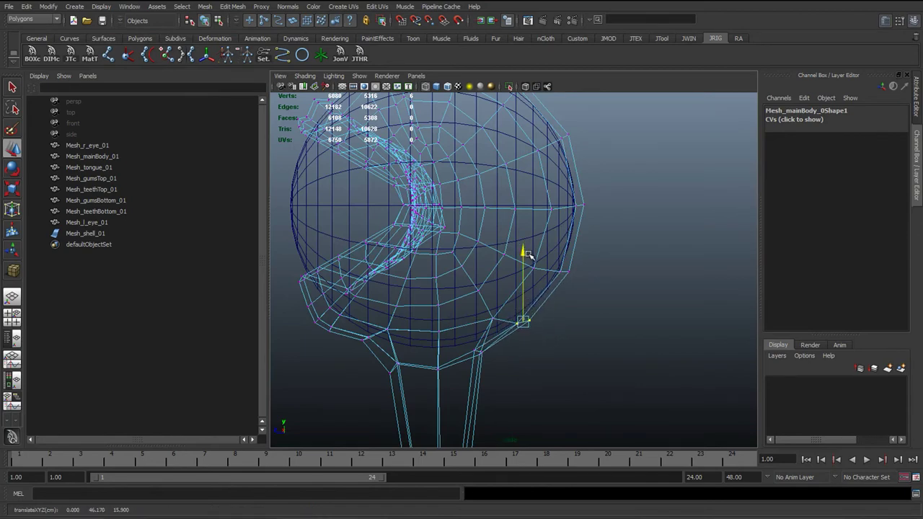
drag(455, 323, 459, 324)
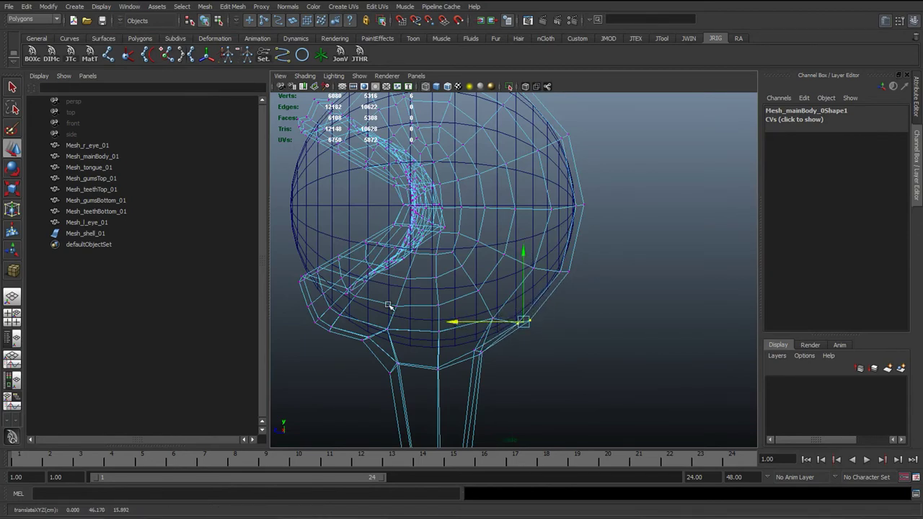
- Move both eyeballs forward to Translate Z 0.054 and scale them uniformly to 0.987
drag(275, 225, 402, 237)
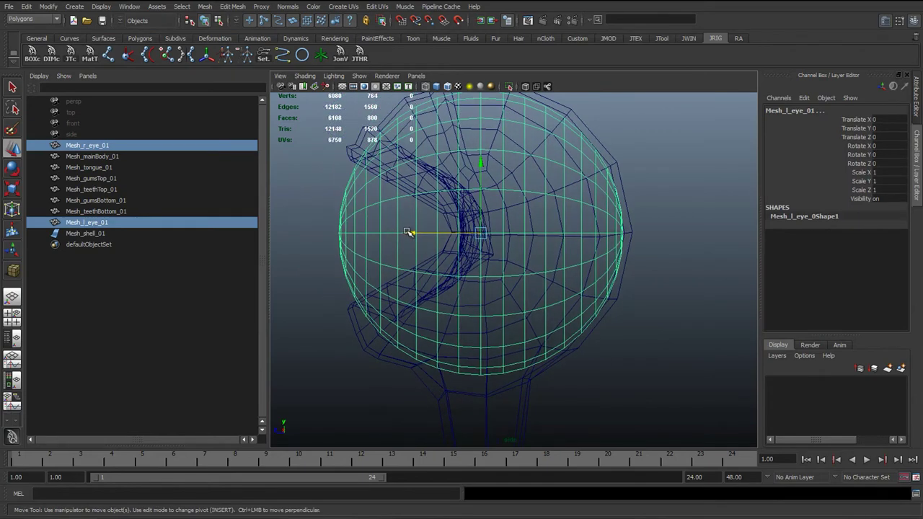
key(r)
drag(477, 233, 453, 209)
- Check the fit of the resized eyeballs from behind and inside the eyelids in textured perspective view
key(5)
key(space)
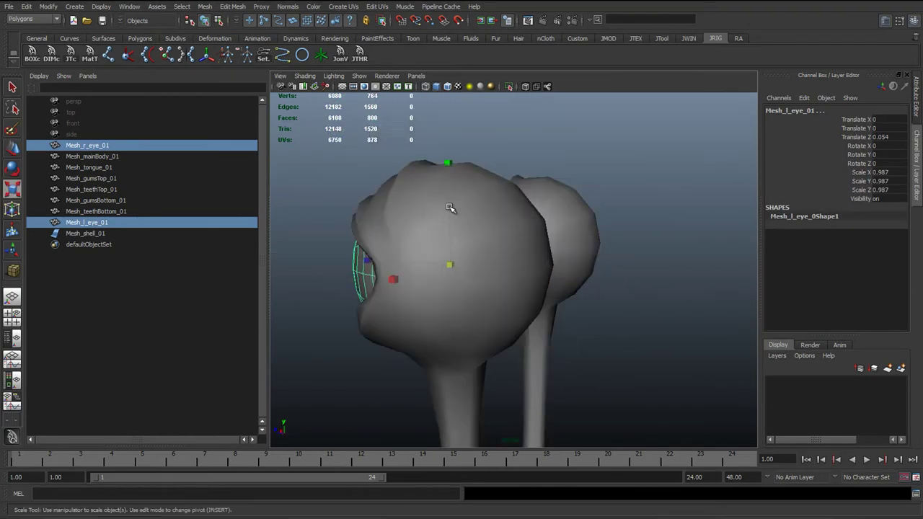
key(7)
key(6)
scroll(416, 262, up, 5)
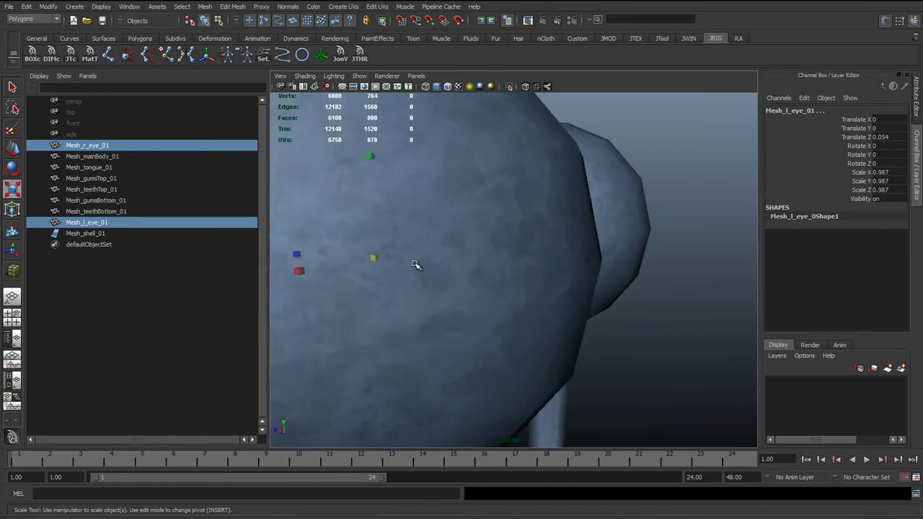
alt+drag(416, 264, 529, 243)
key(q)
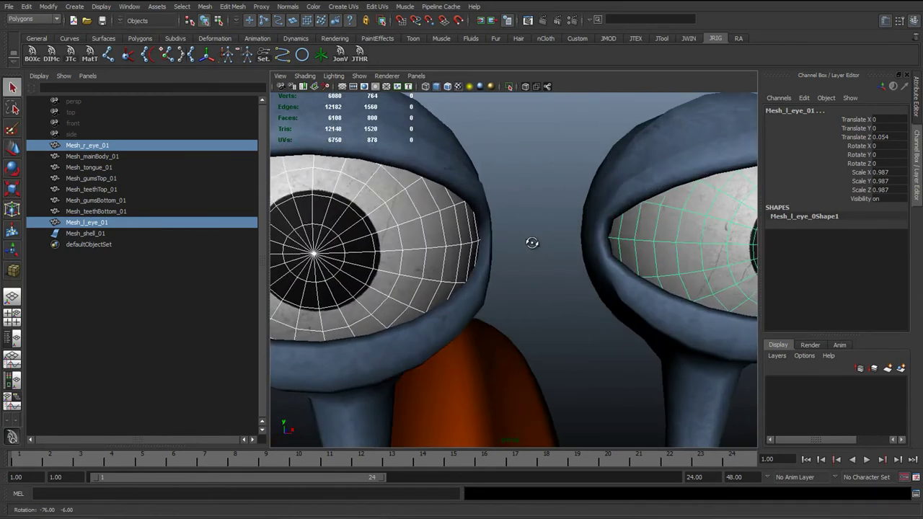
scroll(529, 243, up, 3)
alt+middle_drag(440, 216, 554, 254)
- Preview the eyelids smoothed with the eyeballs deselected, and examine the fit around the eye corners
key(3)
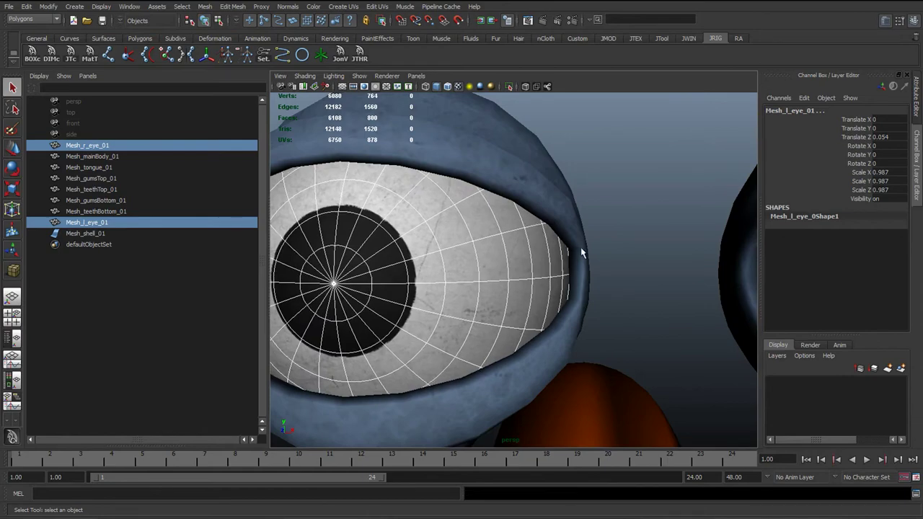
drag(580, 252, 626, 272)
key(3)
scroll(587, 274, down, 4)
alt+middle_drag(525, 255, 527, 247)
alt+drag(529, 249, 532, 313)
click(578, 317)
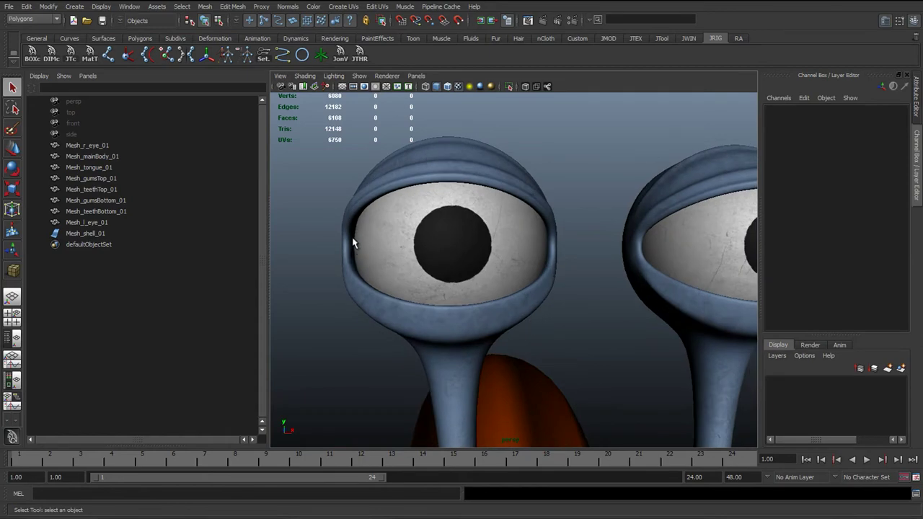
alt+middle_drag(467, 274, 527, 276)
scroll(573, 288, up, 6)
mouse_move(485, 274)
alt+mouse_down()
mouse_move(541, 276)
mouse_move(493, 273)
mouse_move(475, 259)
mouse_move(476, 276)
alt+mouse_up()
scroll(476, 276, down, 6)
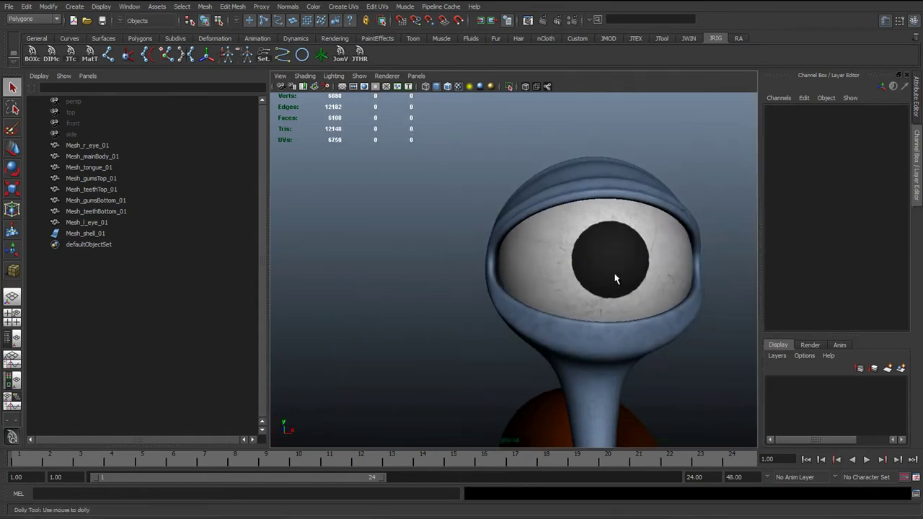
alt+middle_drag(613, 279, 414, 268)
drag(439, 235, 615, 263)
- Turn off the smooth preview and view the eye bulb from the side
key(1)
click(552, 284)
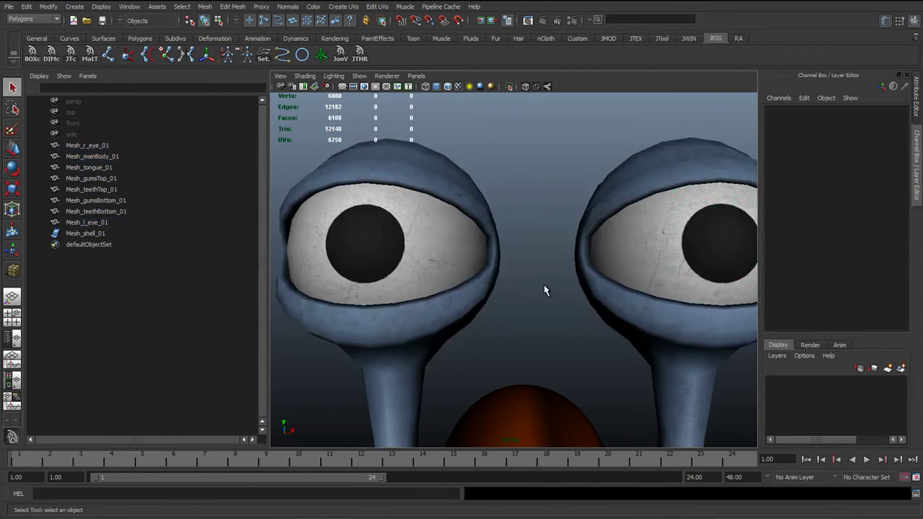
mouse_move(543, 284)
alt+mouse_down()
mouse_move(515, 279)
mouse_move(540, 277)
alt+mouse_up()
key(space)
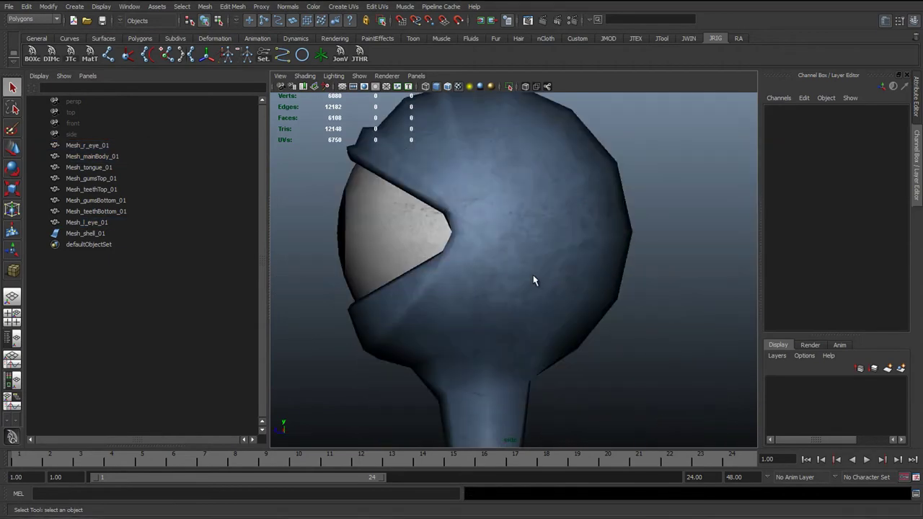
- Select both eyeballs in wireframe display and check their centre and fit inside the eye bulb from the side
key(4)
drag(358, 234, 382, 287)
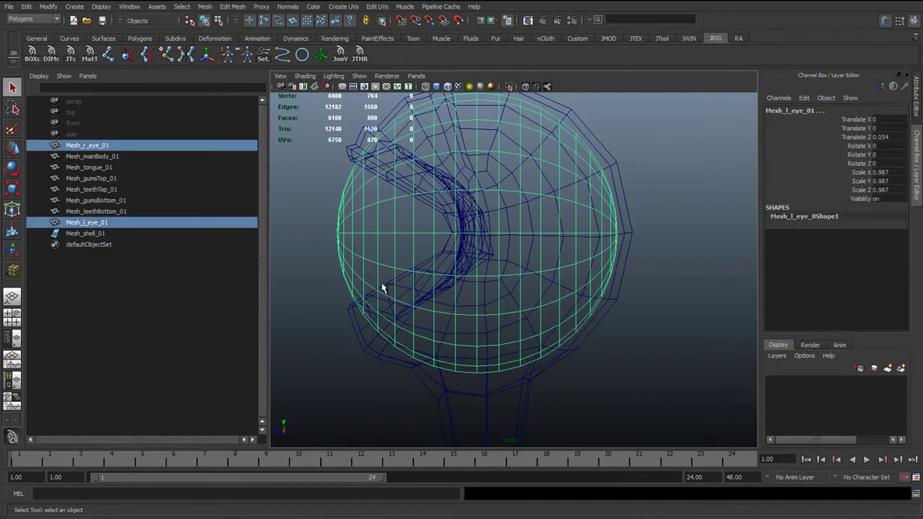
key(w)
alt+drag(447, 252, 450, 287)
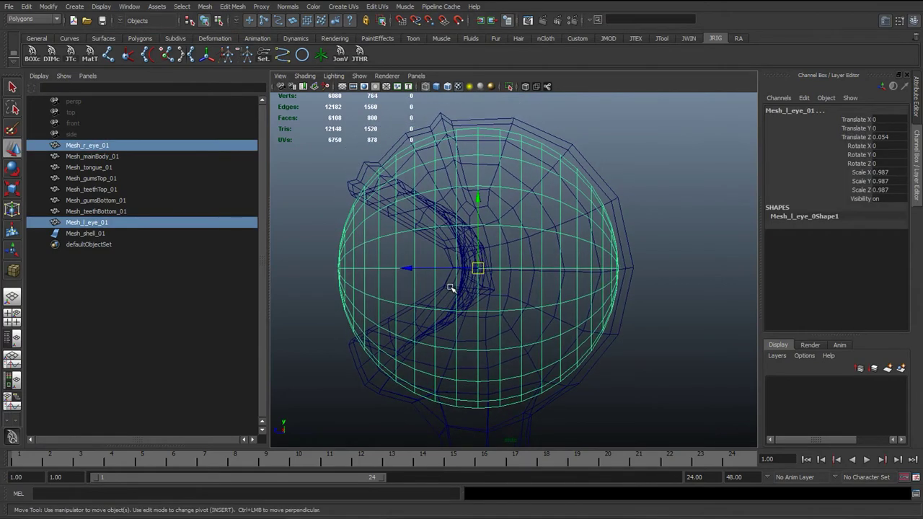
alt+middle_drag(589, 355, 548, 332)
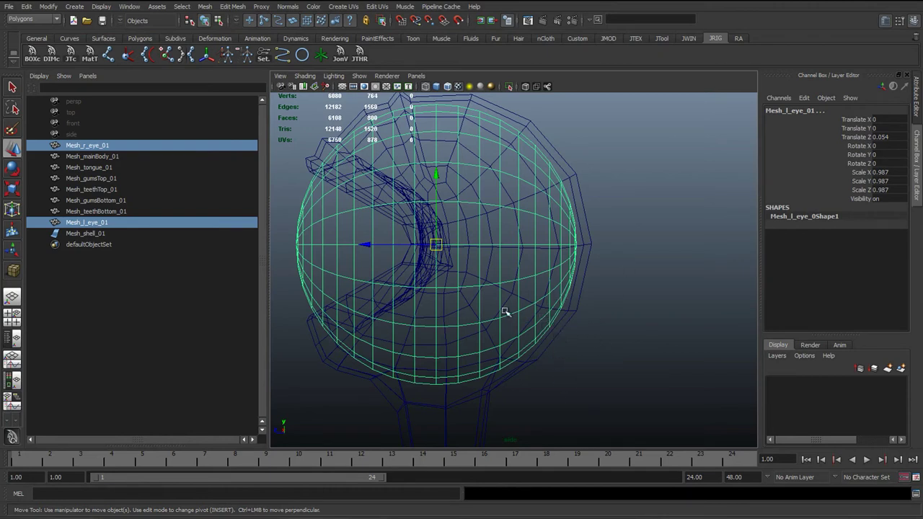
alt+middle_drag(465, 285, 490, 275)
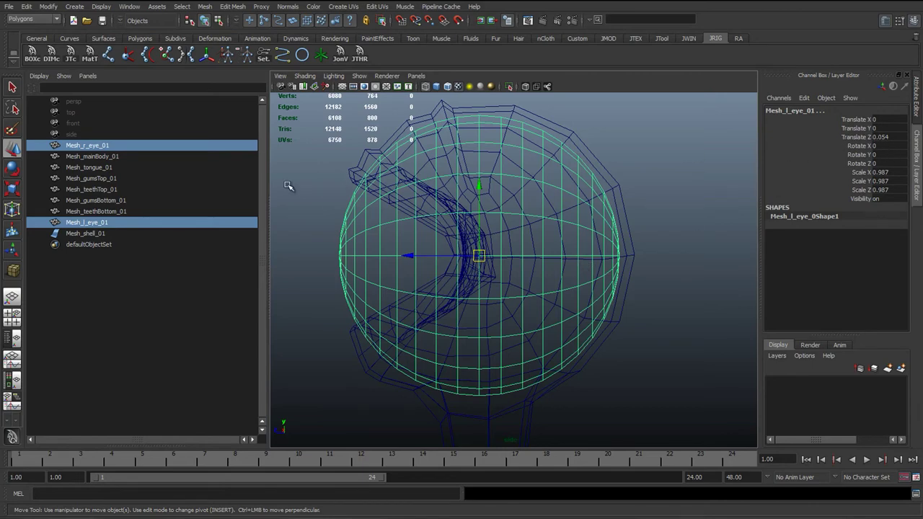
- Select all of the snail's meshes and delete their construction history
scroll(431, 291, down, 12)
alt+middle_drag(363, 184, 347, 177)
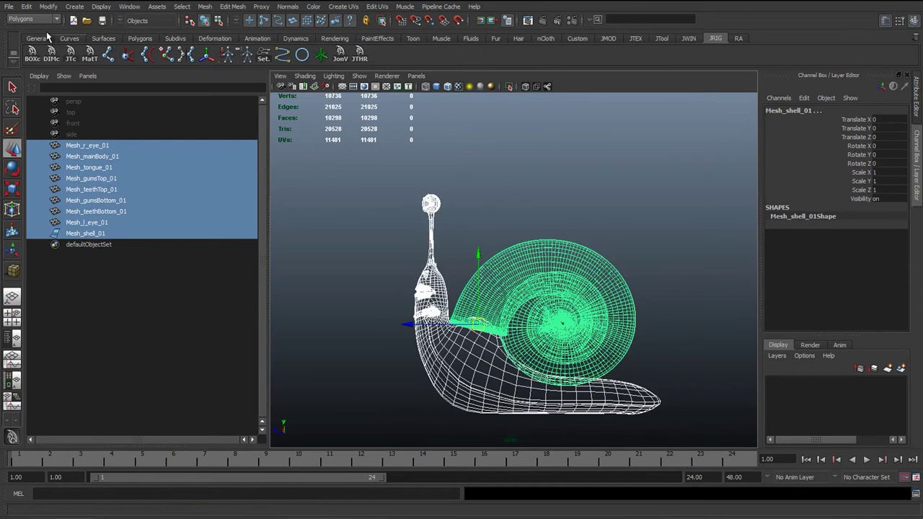
click(28, 7)
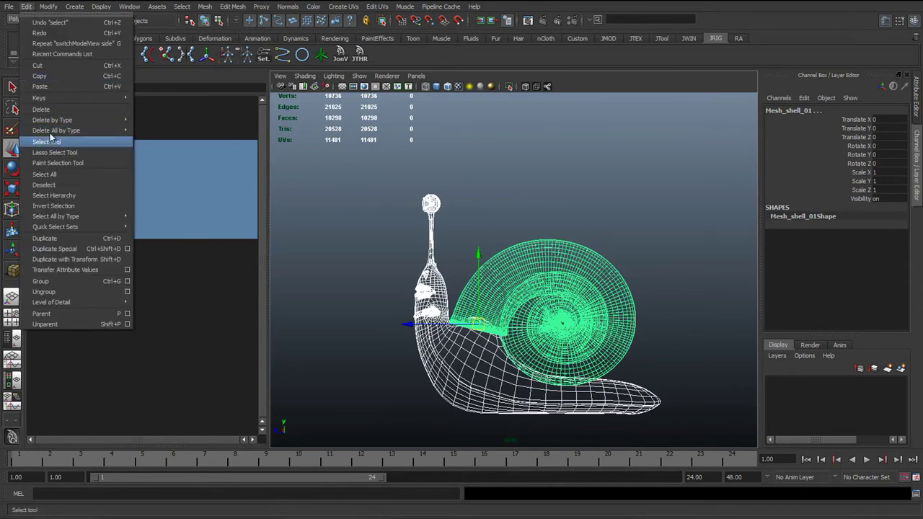
mouse_move(58, 120)
click(155, 126)
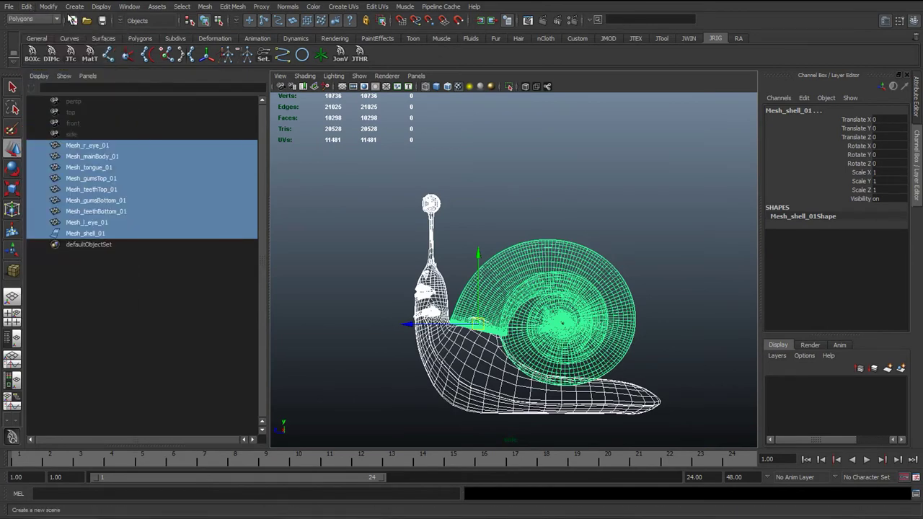
- Run the custom delete-history and freeze-transformations tools on all selected meshes, and deselect them
click(48, 7)
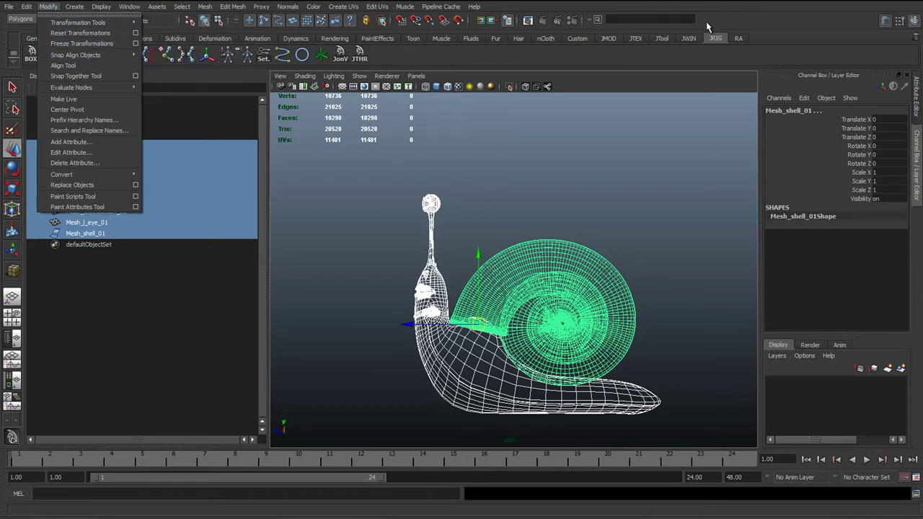
click(664, 42)
click(666, 39)
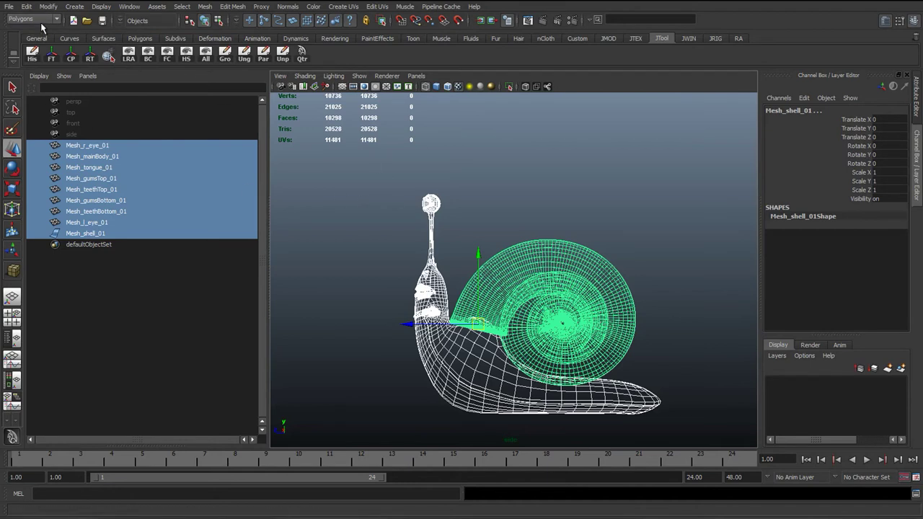
click(26, 7)
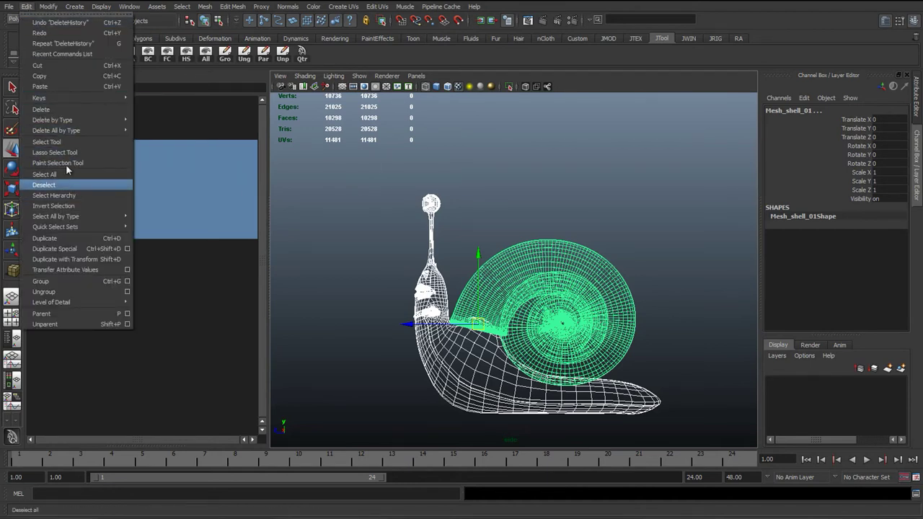
click(25, 9)
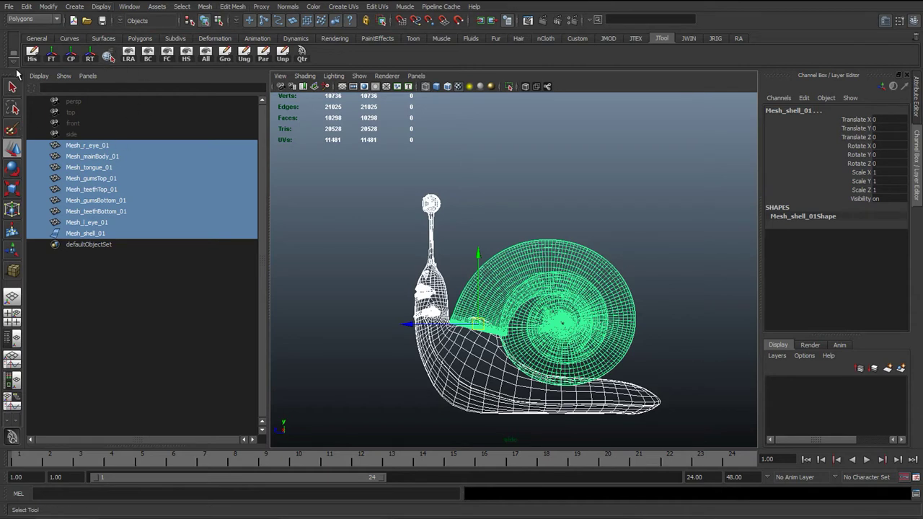
click(34, 56)
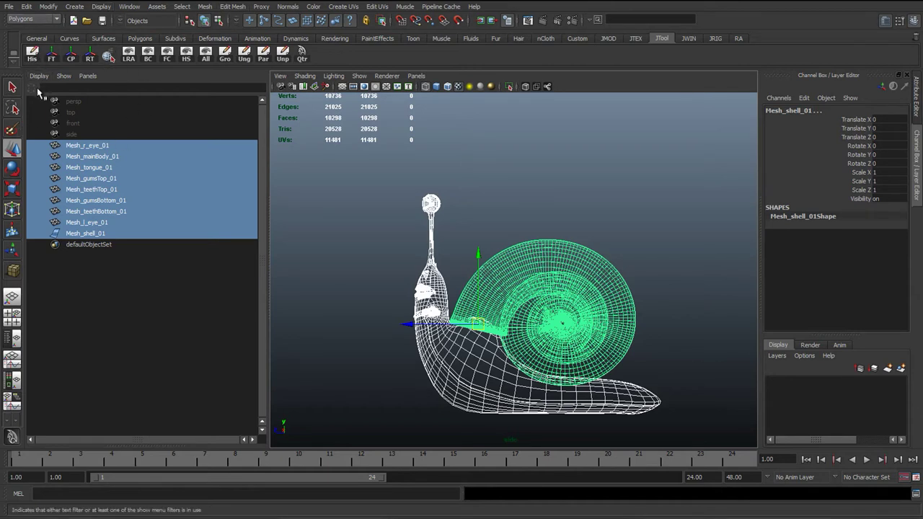
click(52, 54)
click(299, 148)
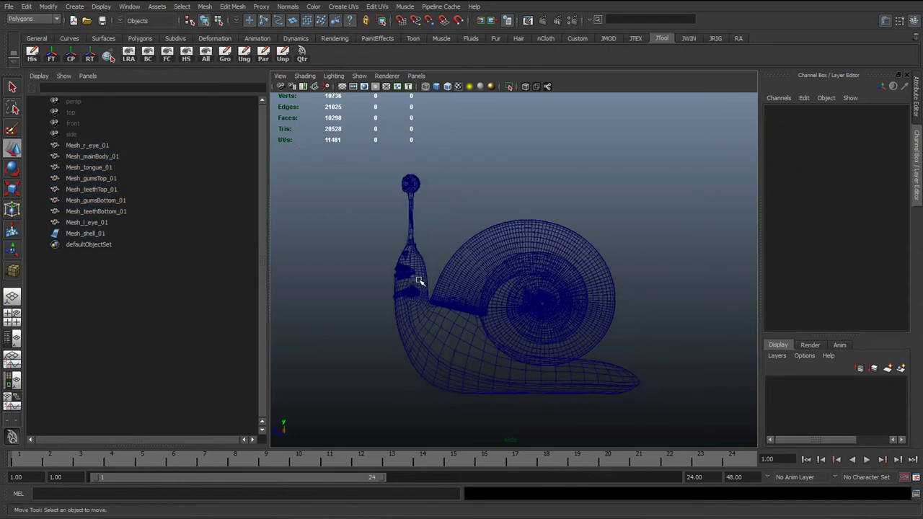
- Switch to shaded display and select the right eyeball to check its transform values
key(5)
click(412, 317)
key(space)
drag(462, 260, 462, 202)
key(q)
click(404, 220)
scroll(433, 333, down, 5)
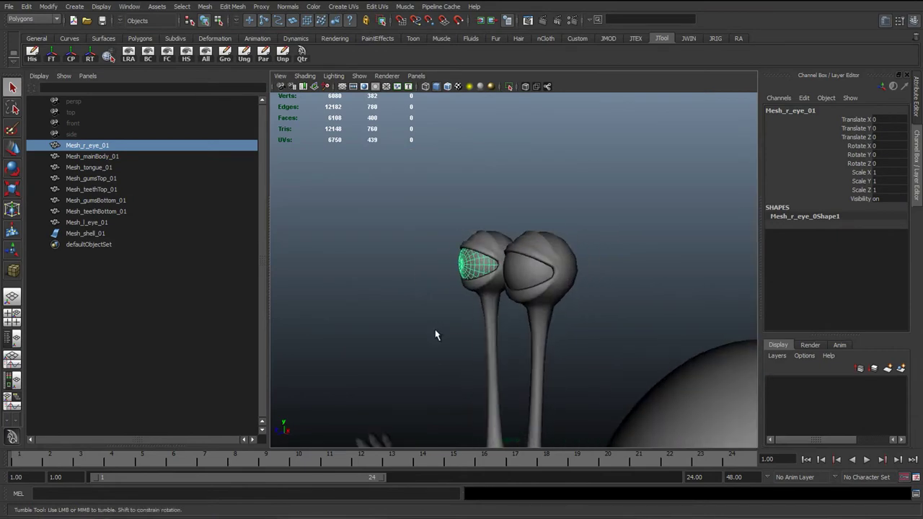
- Turn on textured display and select the main body mesh with the Move tool
key(6)
click(431, 333)
scroll(432, 333, down, 6)
alt+middle_drag(430, 277, 374, 202)
alt+drag(432, 288, 389, 295)
click(447, 319)
key(w)
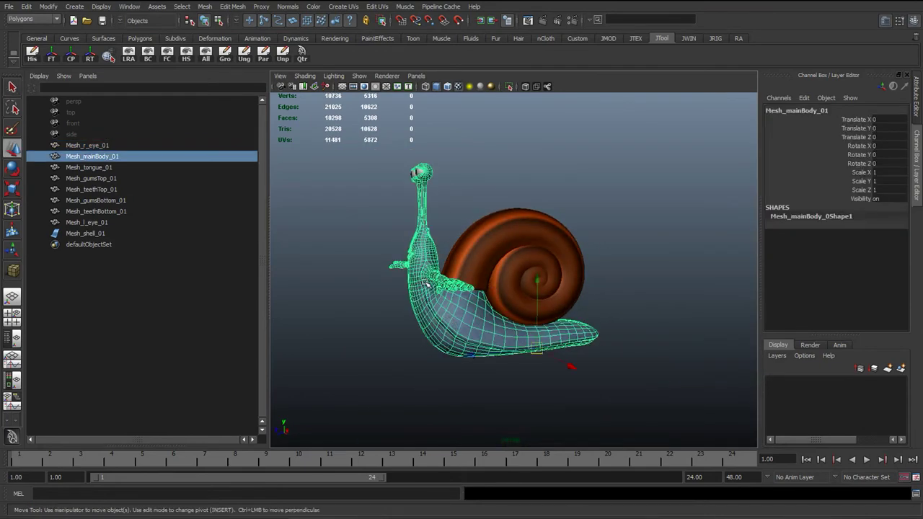
- Show the ground grid and check where the snail stands on it
click(343, 87)
alt+right_drag(421, 286, 562, 317)
alt+drag(562, 317, 533, 347)
scroll(533, 348, down, 2)
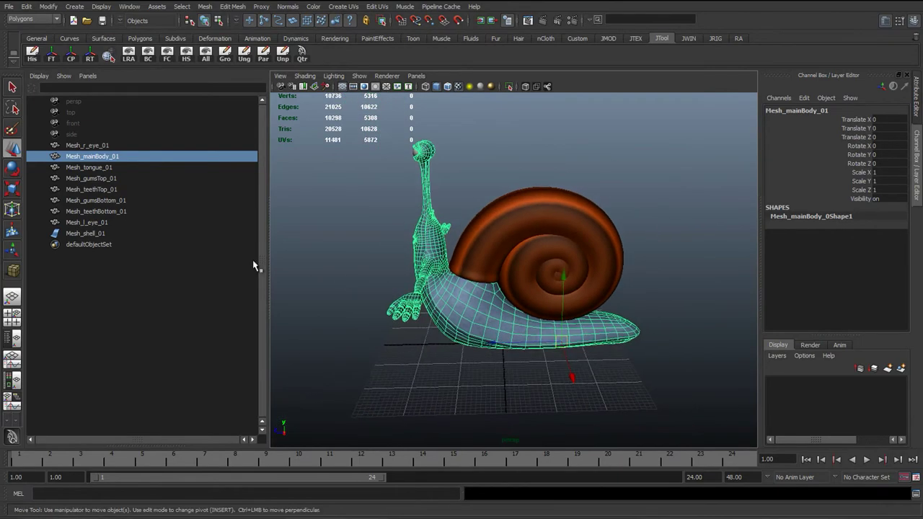
- Move all of the snail's meshes forward off the grid to Translate Z 59.368 and view them against the origin
click(85, 233)
alt+drag(393, 307, 441, 317)
alt+middle_drag(441, 317, 433, 292)
alt+drag(435, 320, 439, 309)
alt+middle_drag(438, 309, 462, 342)
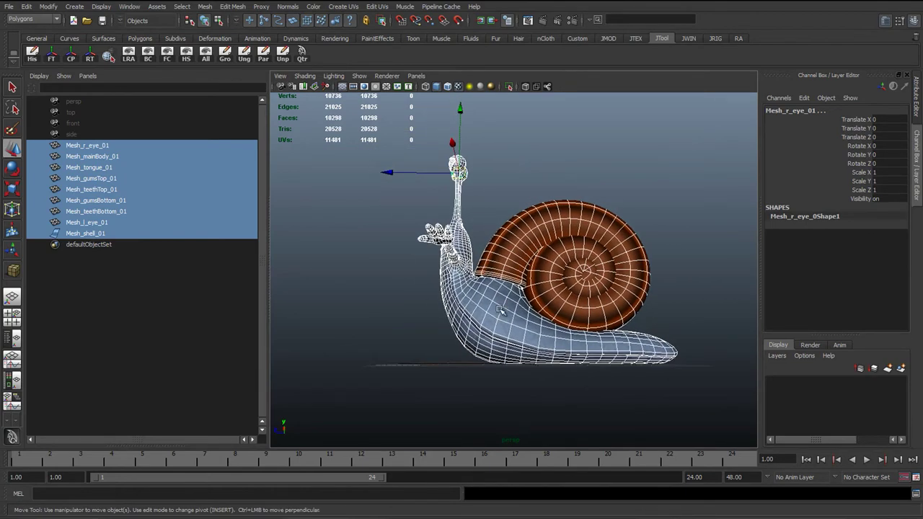
alt+drag(496, 348, 527, 348)
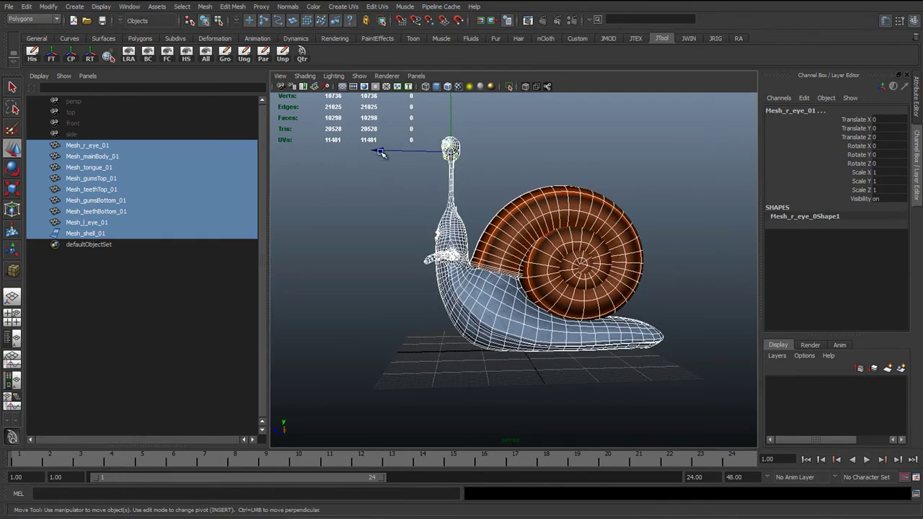
drag(379, 152, 114, 178)
alt+drag(472, 331, 498, 344)
alt+right_drag(498, 344, 485, 340)
alt+middle_drag(486, 340, 552, 331)
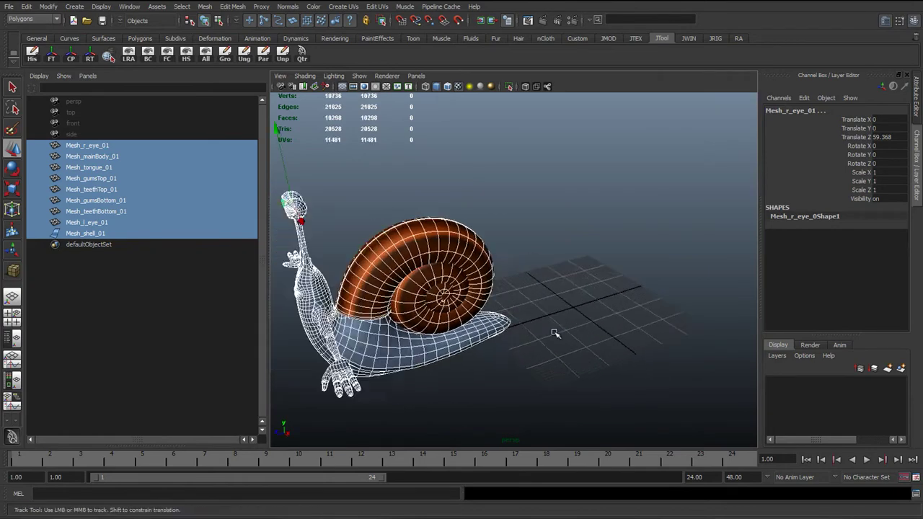
alt+drag(552, 332, 578, 335)
alt+middle_drag(375, 346, 451, 325)
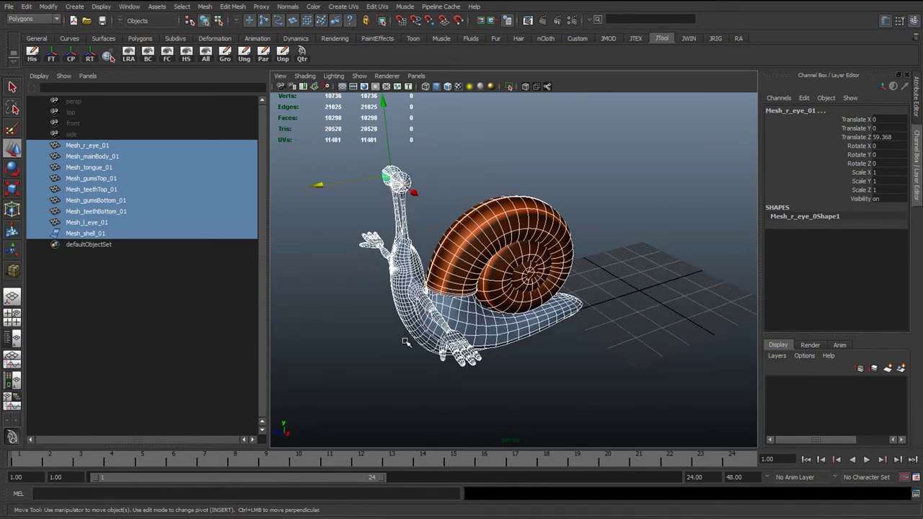
alt+drag(391, 330, 380, 356)
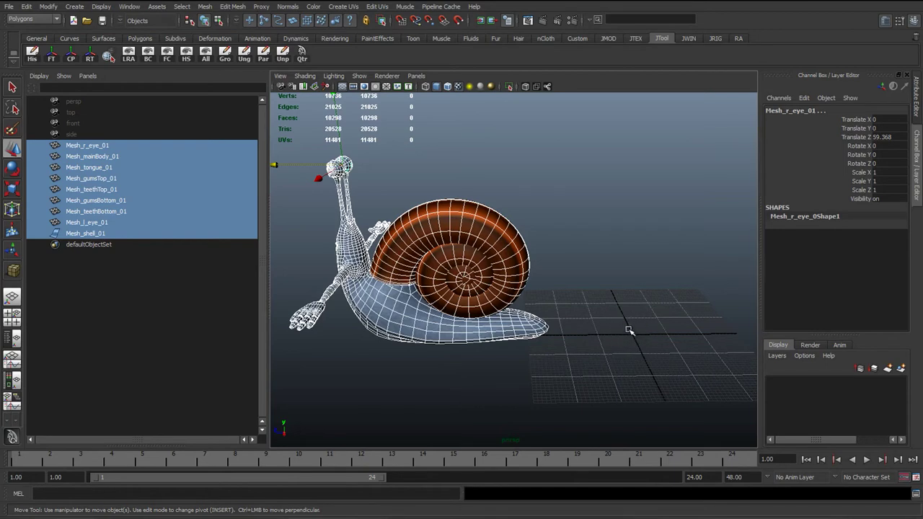
- Undo the forward move of the snail's meshes and deselect everything
key(ctrl+z)
alt+drag(628, 331, 434, 307)
click(434, 308)
scroll(481, 355, up, 4)
alt+drag(509, 366, 552, 351)
alt+middle_drag(553, 350, 491, 380)
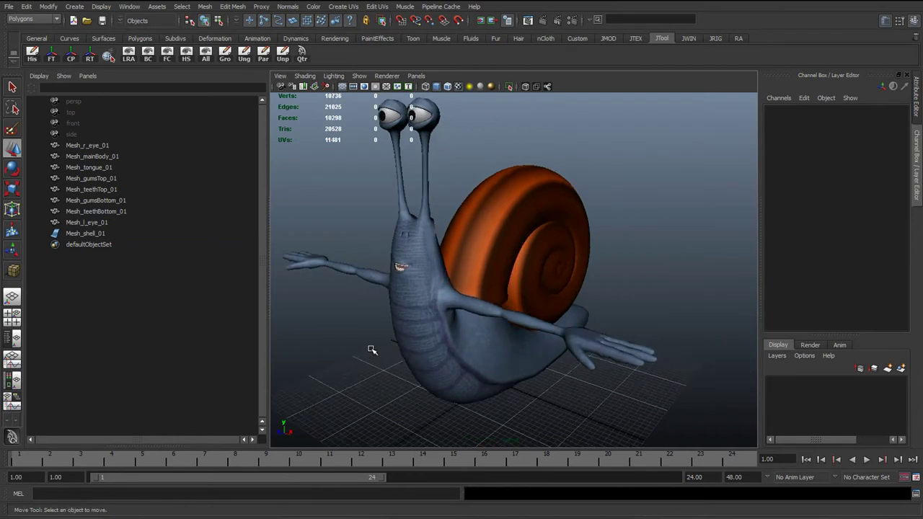
alt+drag(369, 347, 387, 347)
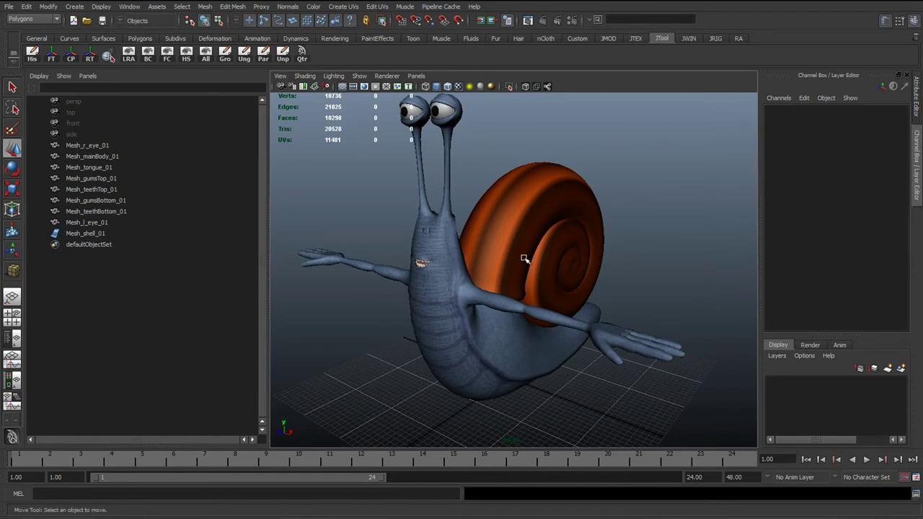
- Select the main body and the shell in turn to inspect each mesh's pivot and transform values
alt+drag(463, 335, 424, 314)
click(439, 330)
alt+right_drag(424, 315, 401, 325)
alt+middle_drag(401, 325, 445, 374)
alt+drag(446, 373, 474, 390)
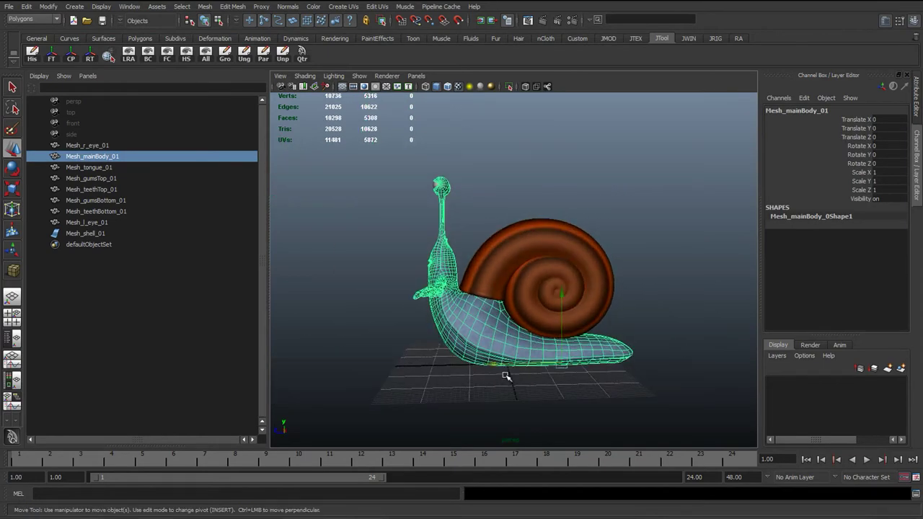
click(519, 268)
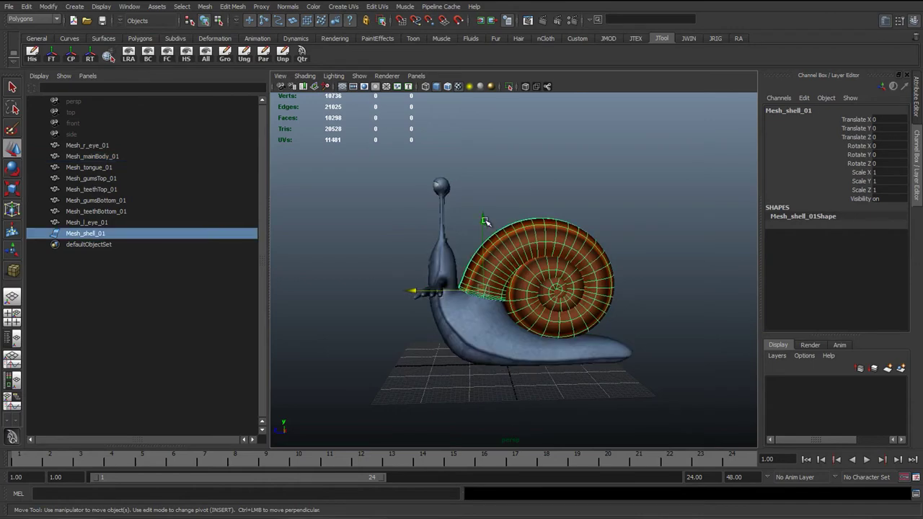
alt+drag(430, 257, 432, 261)
alt+right_drag(433, 261, 435, 266)
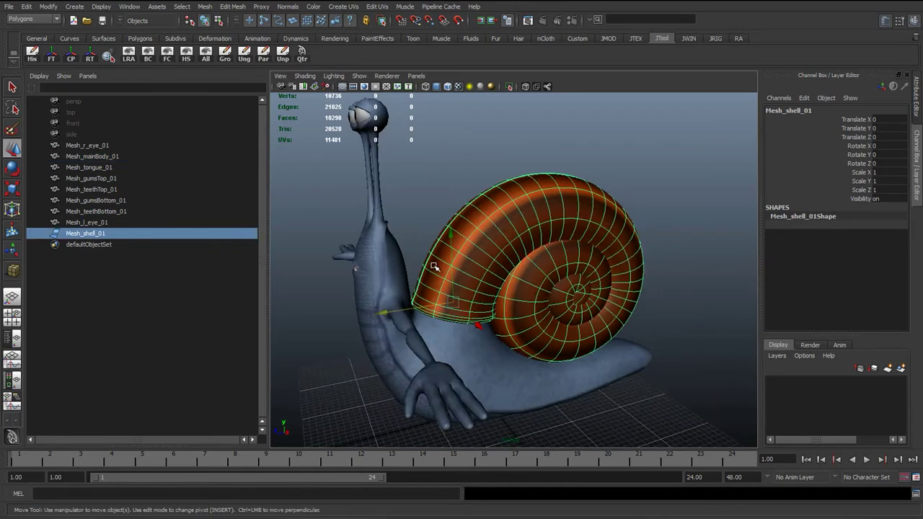
alt+drag(435, 266, 482, 253)
alt+middle_drag(482, 252, 556, 293)
- Try rotating the right eyeball inside its eyelids, and undo the rotations
click(536, 229)
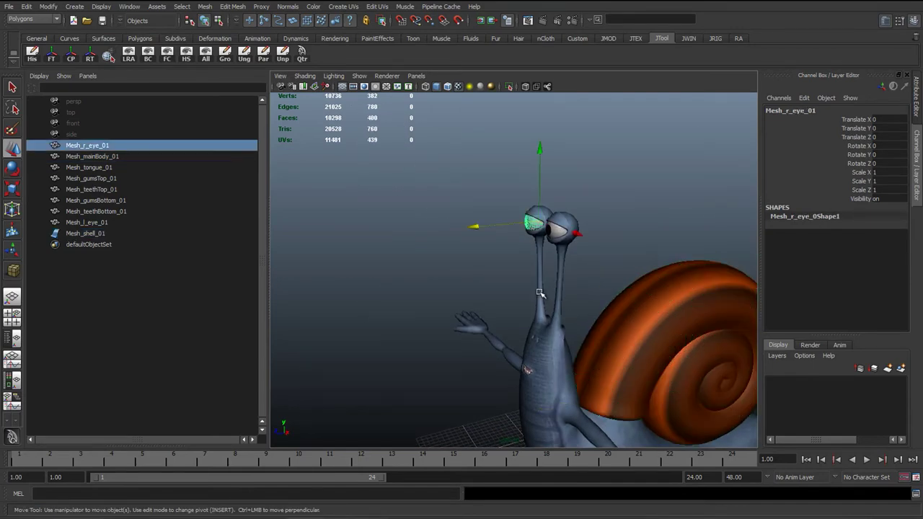
alt+drag(542, 291, 479, 303)
key(e)
alt+right_drag(437, 297, 459, 308)
alt+drag(459, 307, 530, 302)
drag(463, 249, 481, 309)
key(ctrl+z)
key(ctrl+z)
key(ctrl+z)
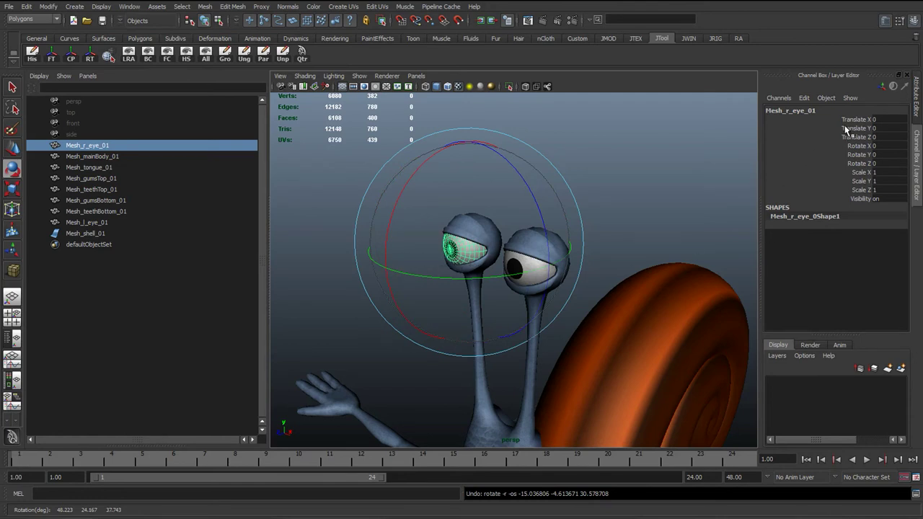
- Examine the right eyeball's pivot with the Move and Rotate tools, and select the main body
key(w)
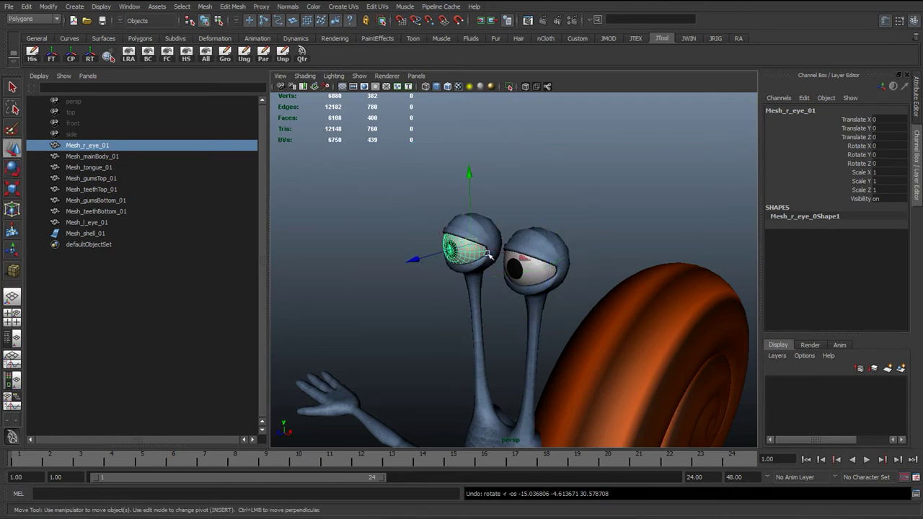
key(e)
key(w)
alt+drag(452, 249, 481, 183)
click(508, 174)
click(305, 337)
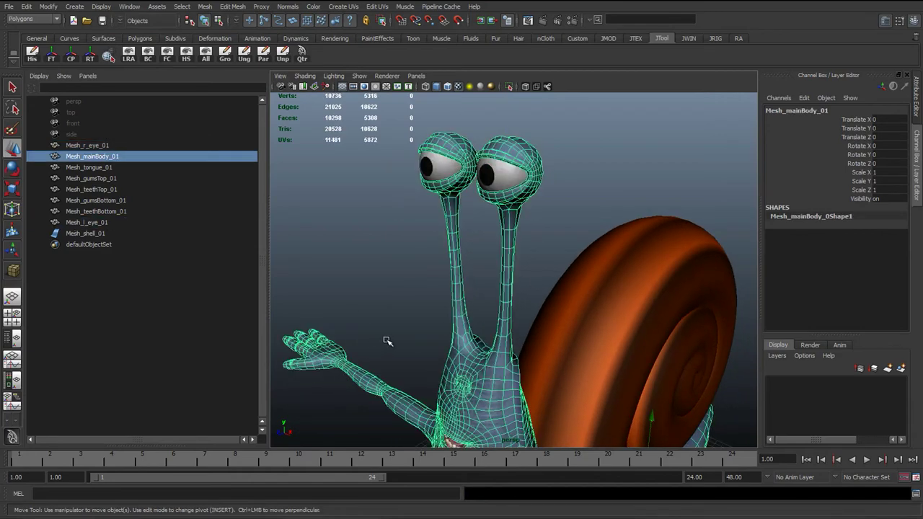
- Select the bottom and top teeth meshes inside the snail's mouth
scroll(387, 339, down, 5)
alt+middle_drag(389, 337, 406, 257)
scroll(408, 261, up, 5)
alt+drag(411, 288, 472, 294)
click(367, 262)
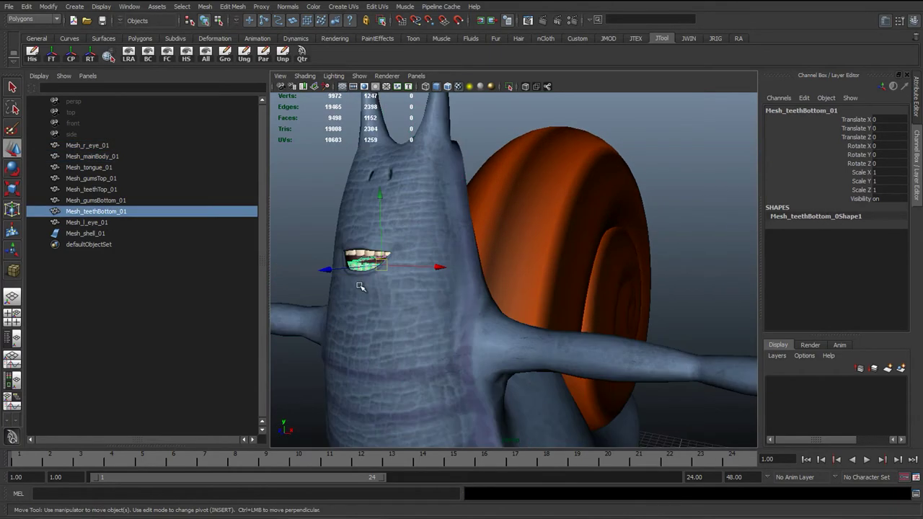
alt+middle_drag(362, 288, 446, 276)
scroll(434, 258, up, 5)
alt+drag(425, 246, 404, 250)
shift+click(405, 249)
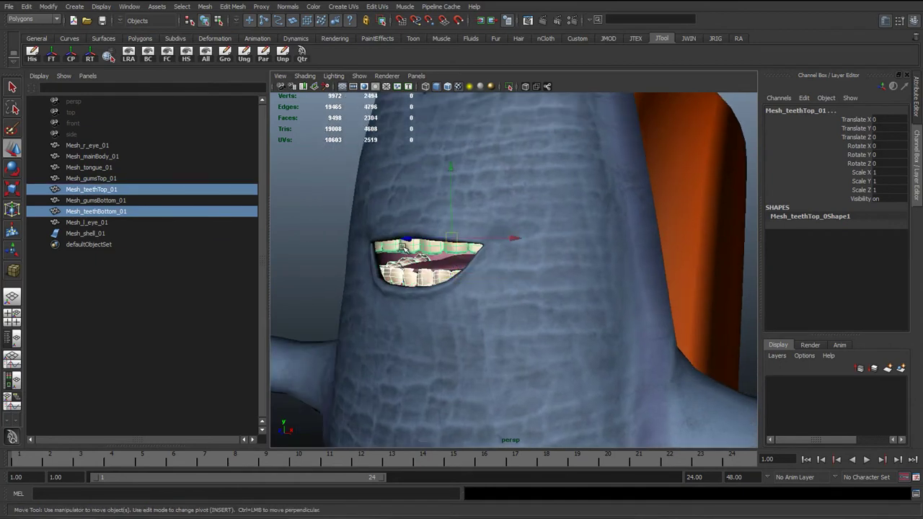
- Compare the selected teeth with and without smooth preview
key(q)
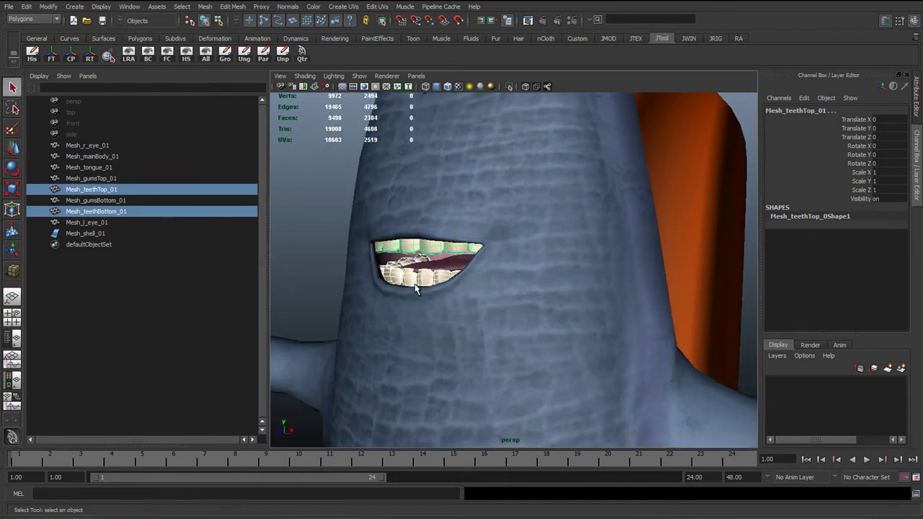
key(1)
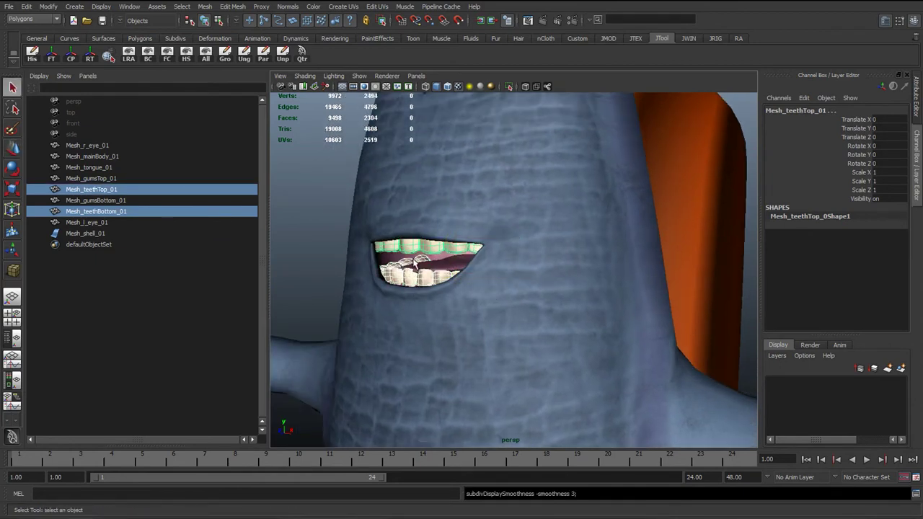
scroll(412, 326, down, 5)
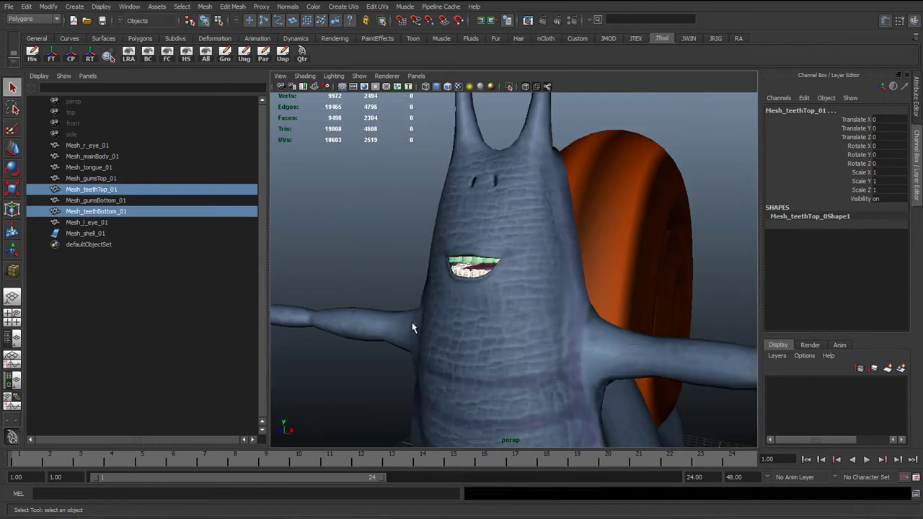
- Select the main body mesh, examine the snail from the side, and clear the selection
key(w)
alt+drag(428, 327, 494, 356)
click(477, 346)
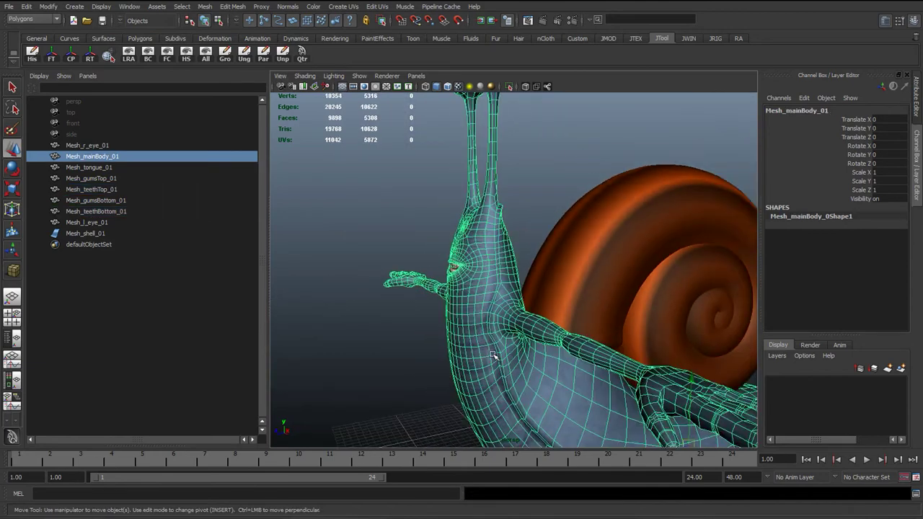
alt+middle_drag(495, 356, 434, 257)
alt+drag(434, 258, 375, 246)
click(486, 145)
click(375, 246)
mouse_move(415, 282)
alt+mouse_down()
mouse_move(425, 277)
mouse_move(405, 280)
alt+mouse_up()
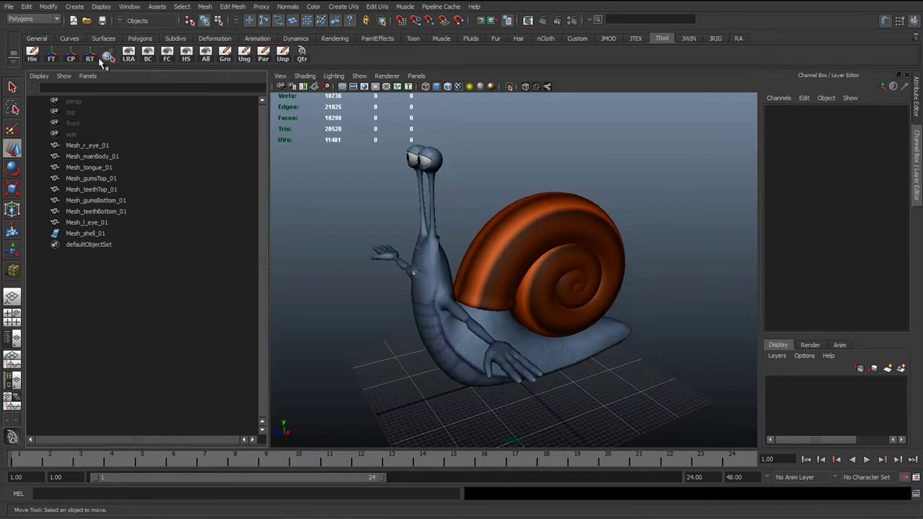
- Create an empty group at the origin and rename it charNode01
click(83, 8)
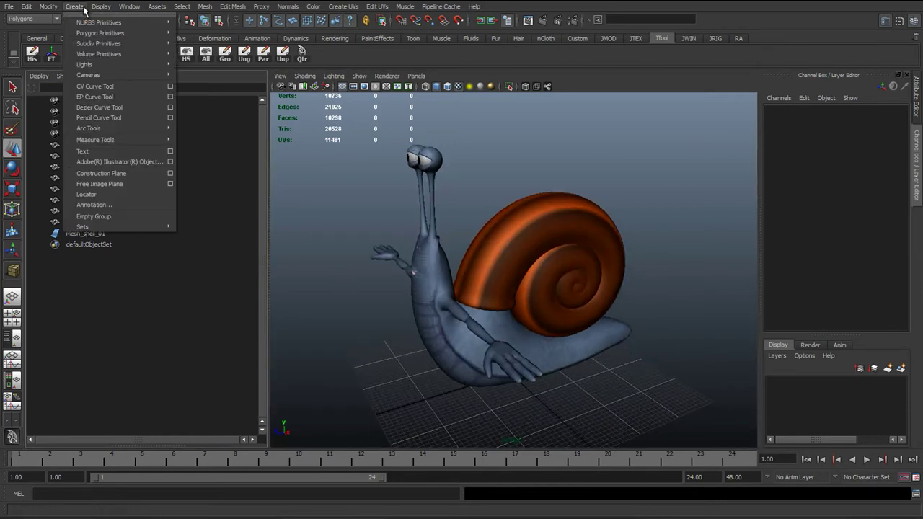
click(113, 217)
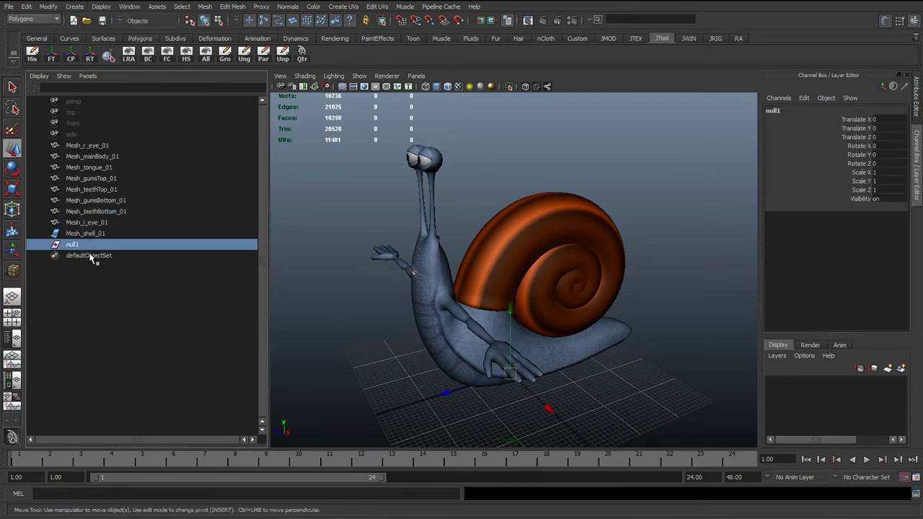
alt+drag(301, 310, 329, 278)
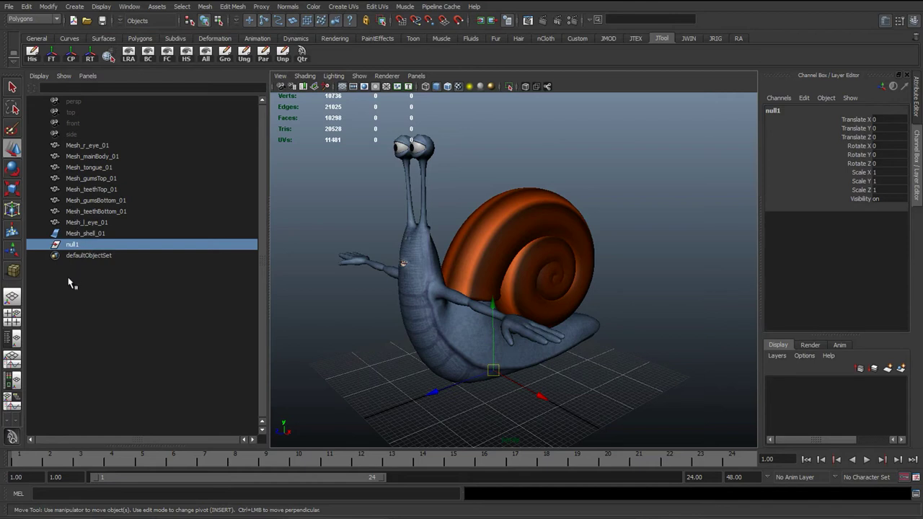
double_click(72, 245)
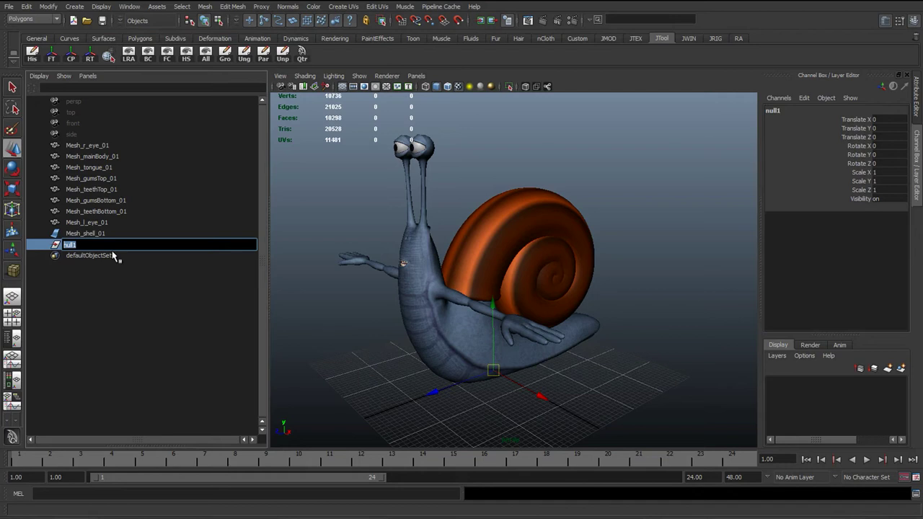
text(Ba)
key(Return)
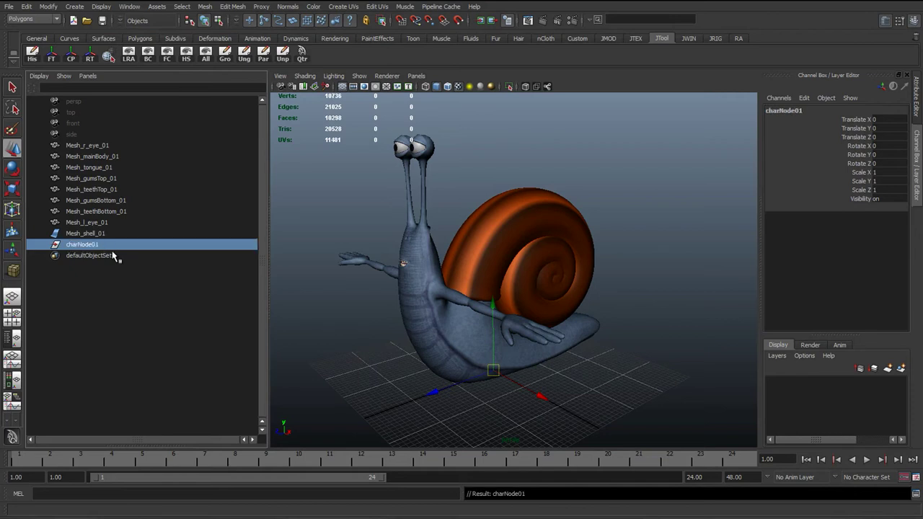
click(109, 234)
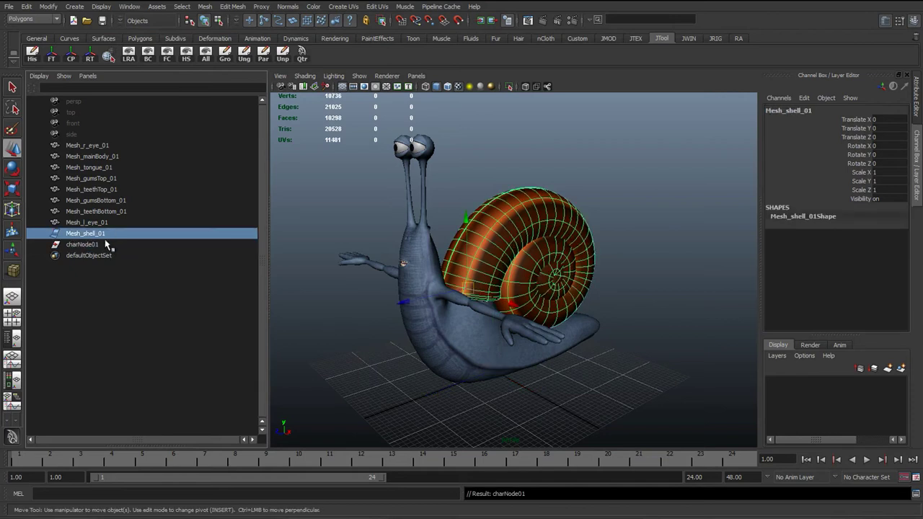
click(104, 246)
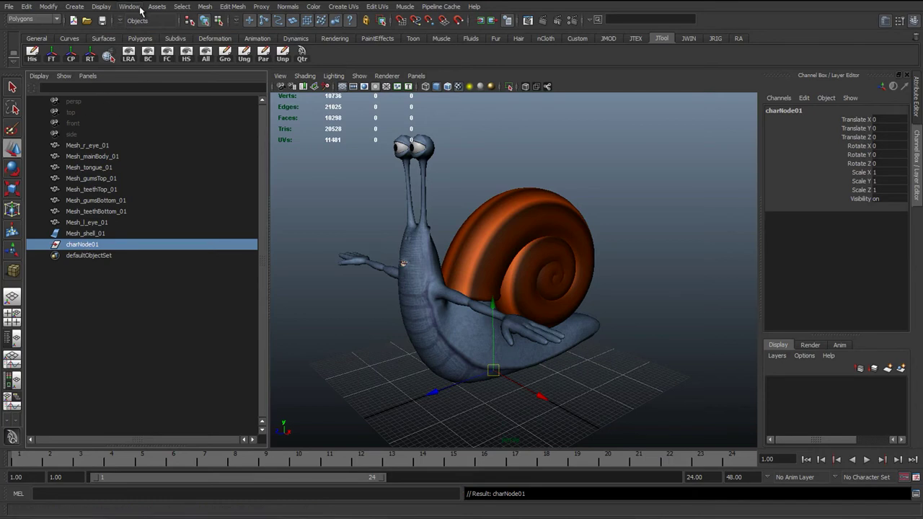
- Create five more empty groups alongside charNode01
click(75, 7)
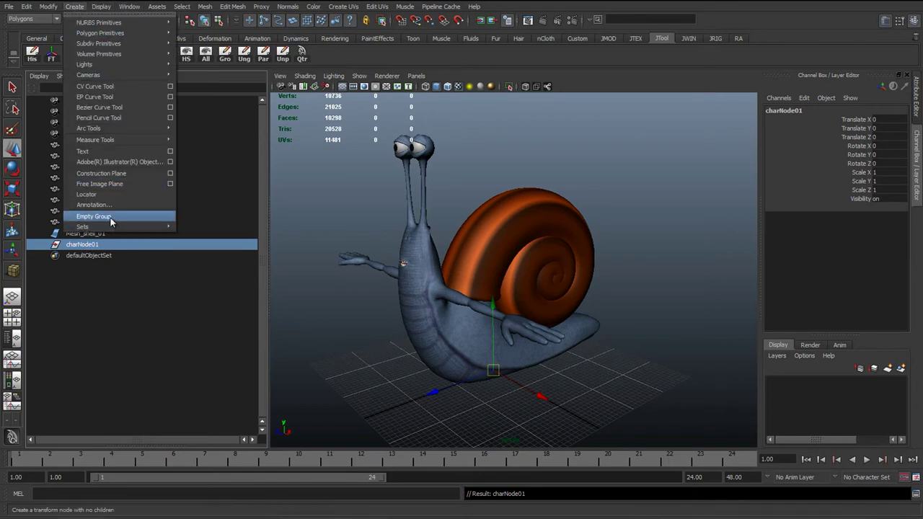
click(144, 216)
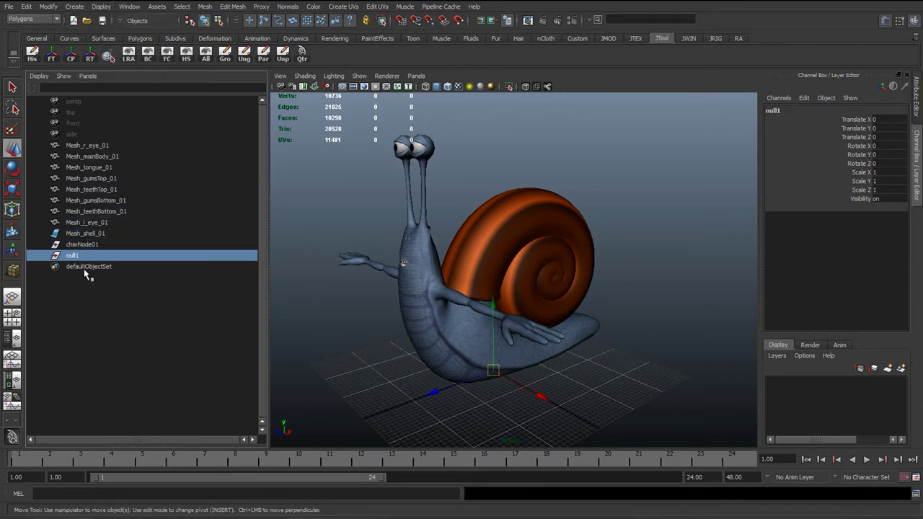
key(g)
key(g)
key(g)
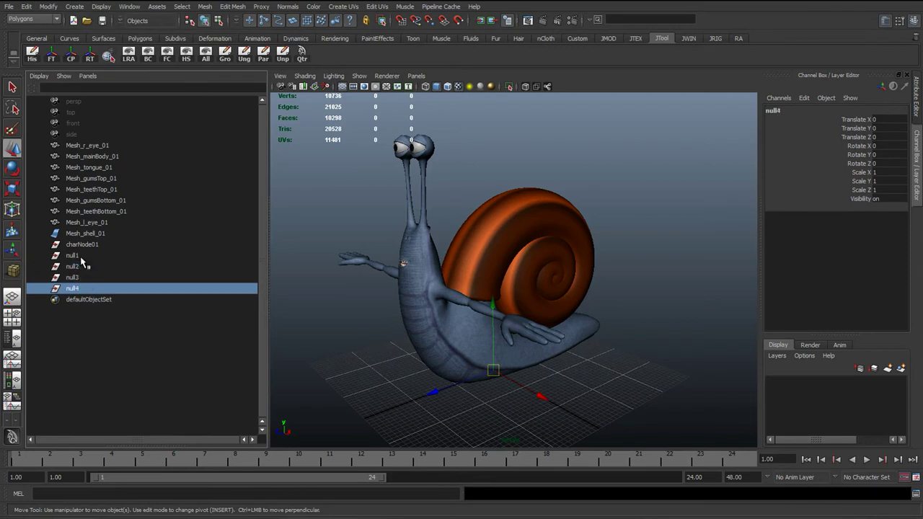
key(g)
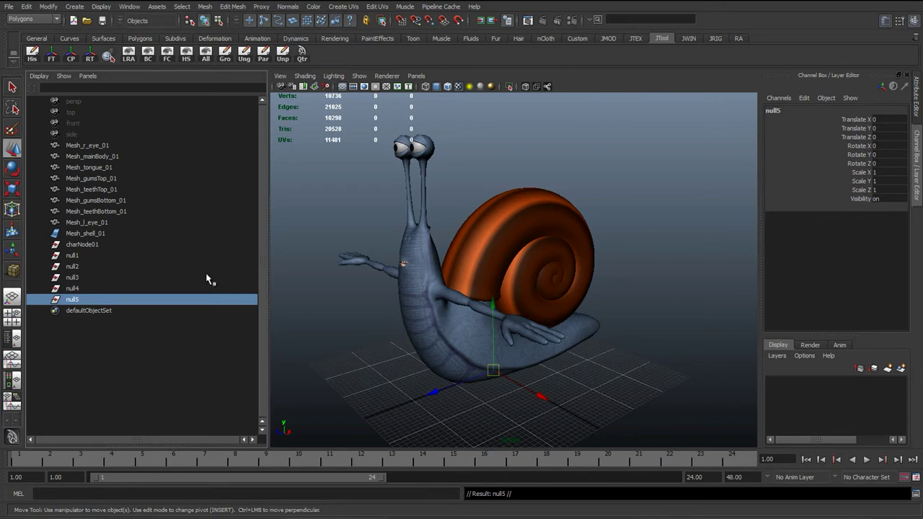
- Rename the first empty group below charNode01 as globalMove01
click(82, 246)
double_click(75, 256)
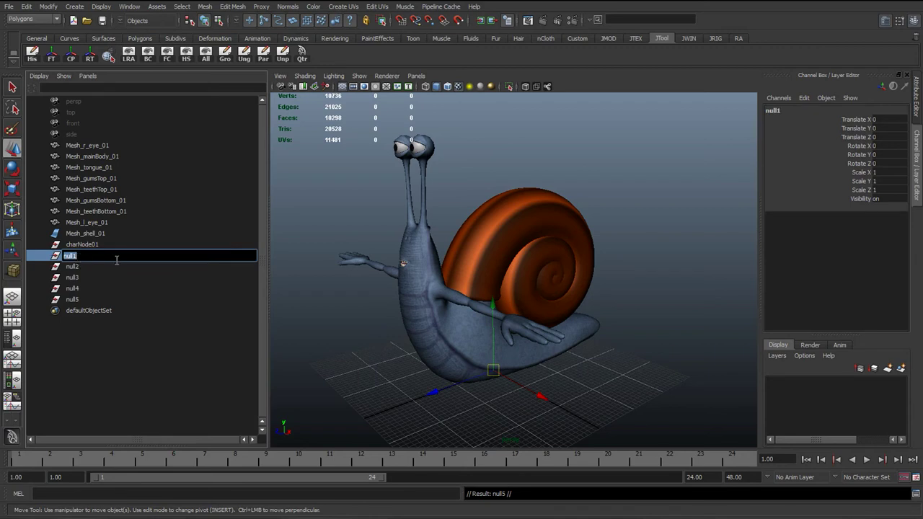
text(globalMove0)
key(Return)
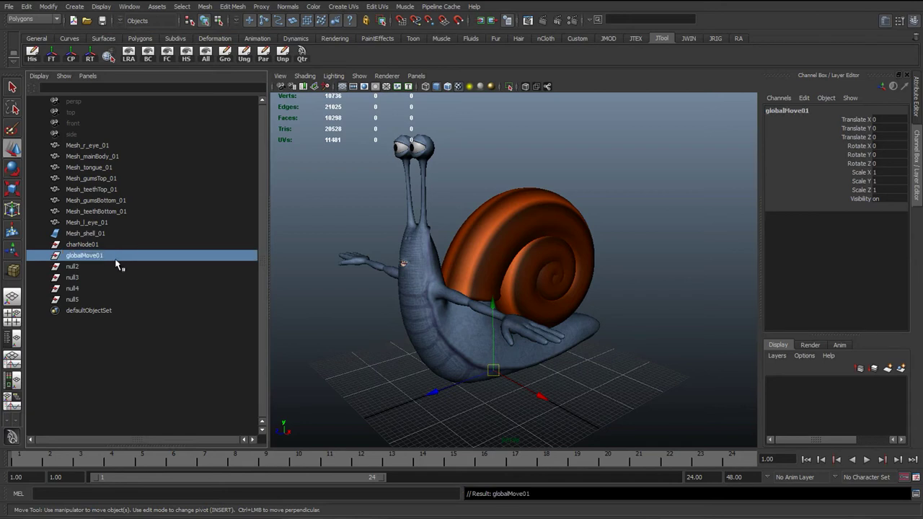
- Review the snail's mesh names and the charNode01 and globalMove01 groups by selecting them individually
click(99, 246)
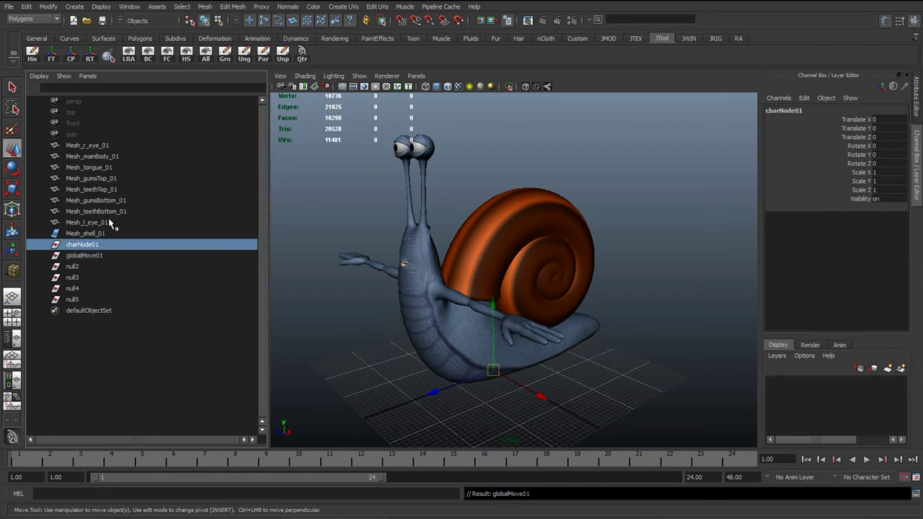
click(109, 147)
click(118, 156)
click(115, 167)
click(114, 178)
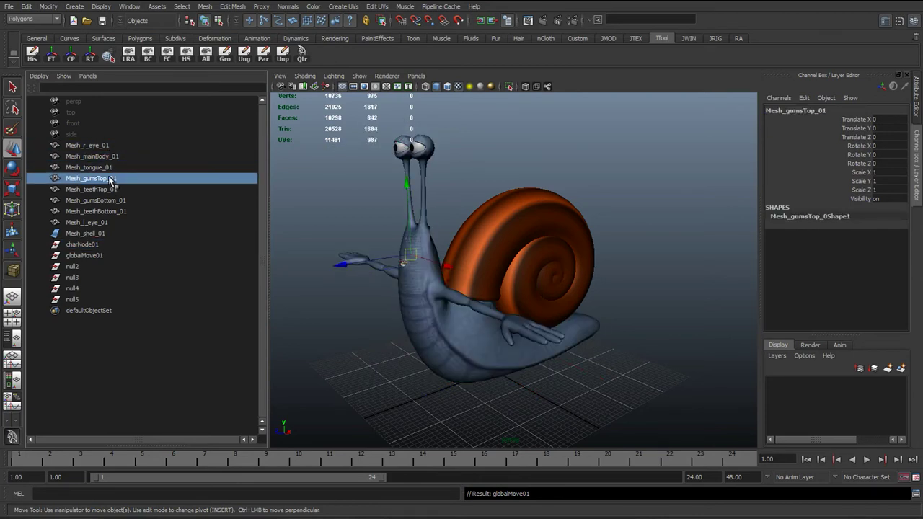
click(96, 247)
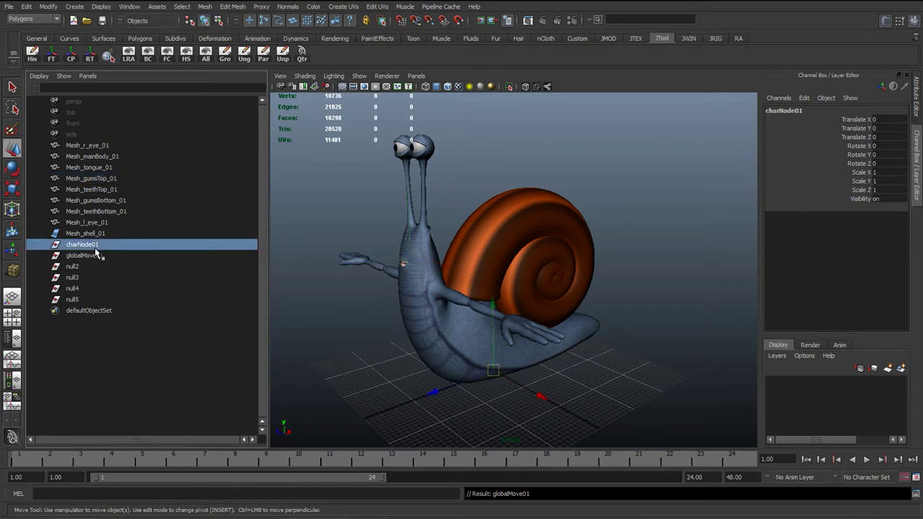
click(93, 257)
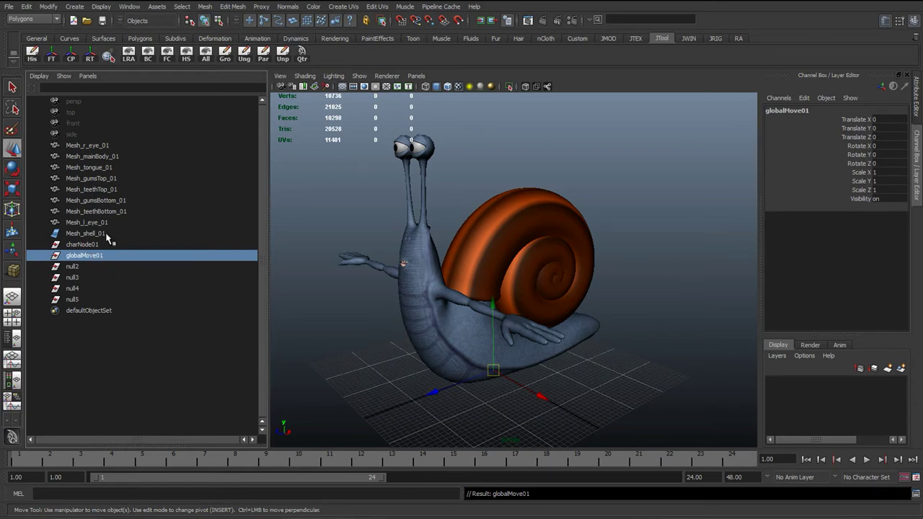
click(106, 146)
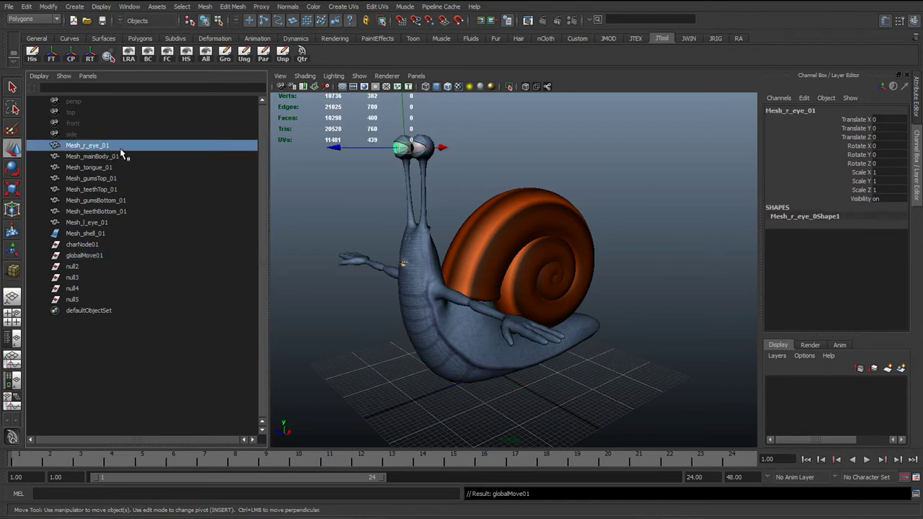
click(101, 234)
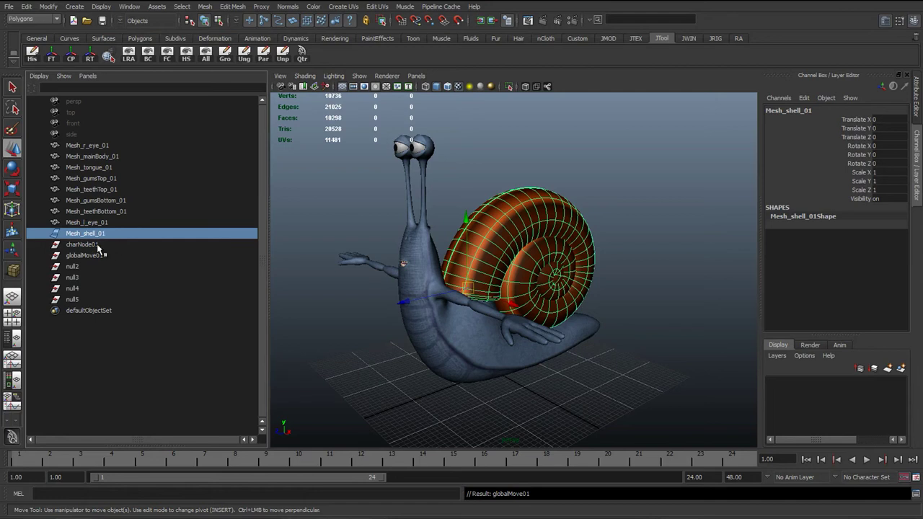
click(98, 247)
double_click(98, 247)
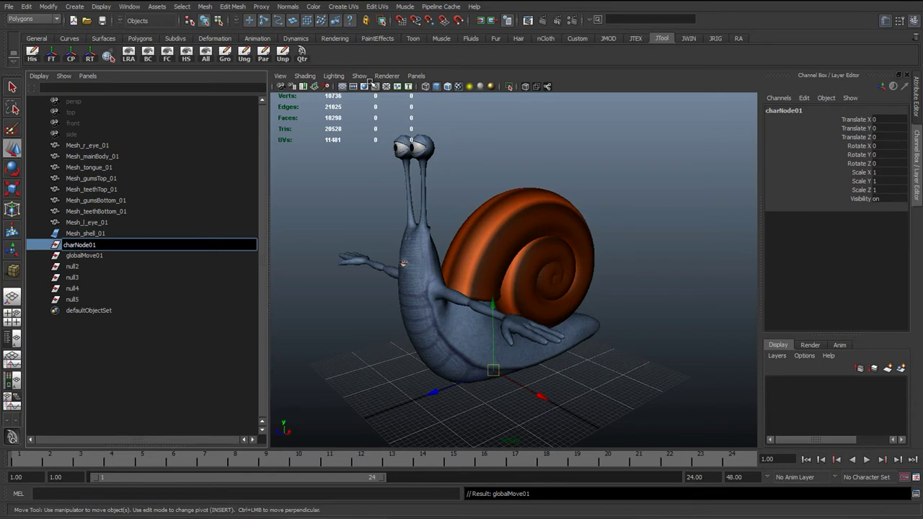
key(Return)
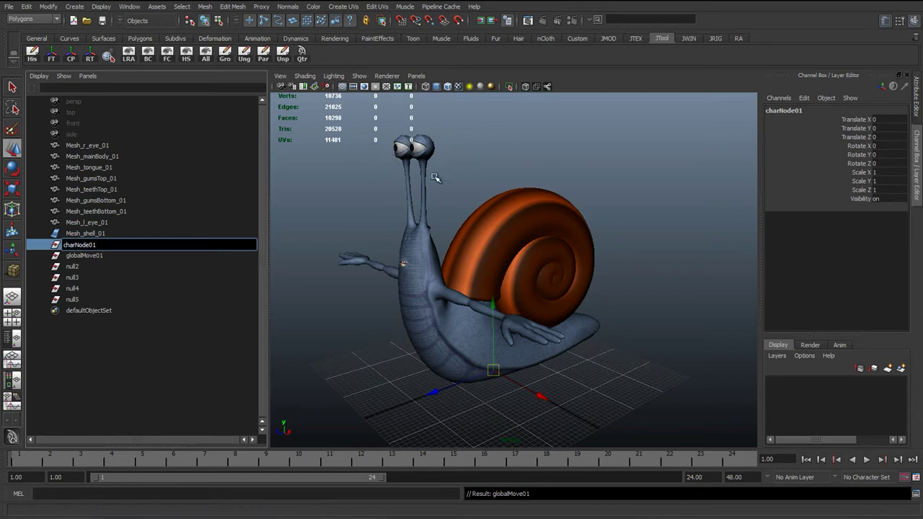
click(108, 146)
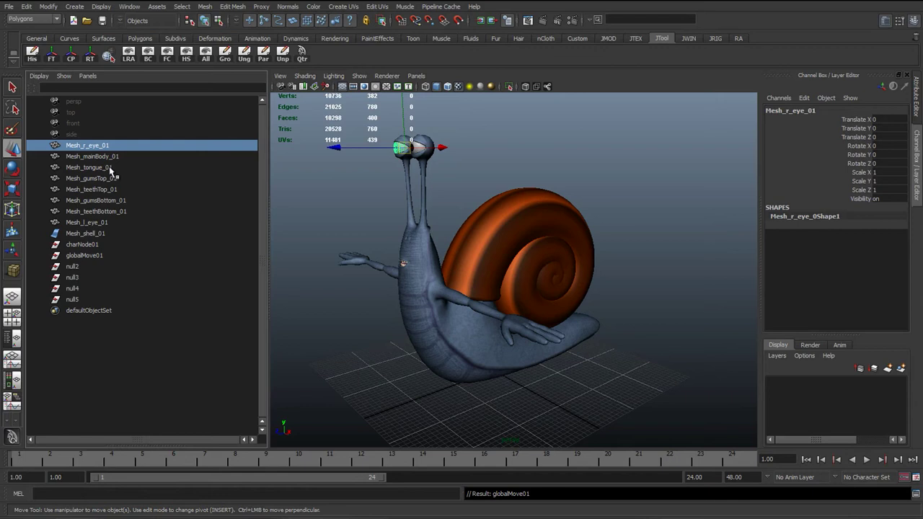
click(74, 246)
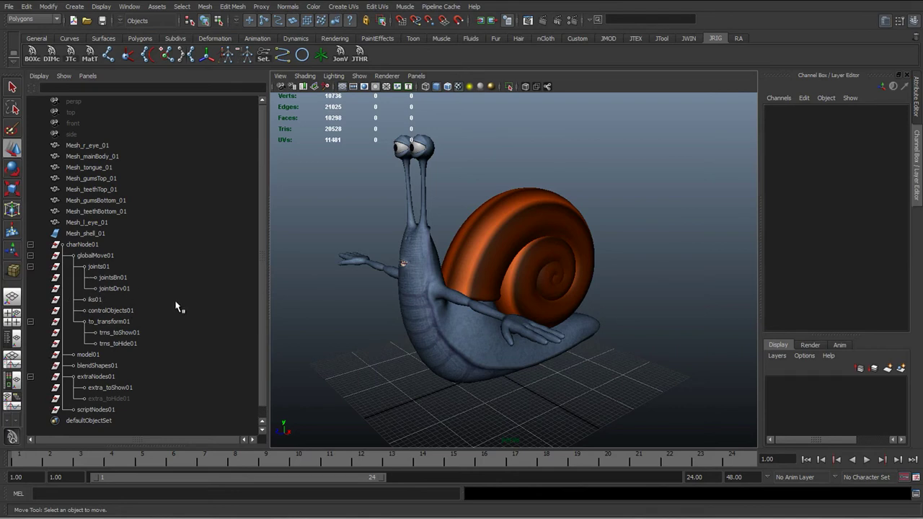
- Examine the charNode01 rig hierarchy by expanding and collapsing it, including its globalMove01 branch
click(83, 245)
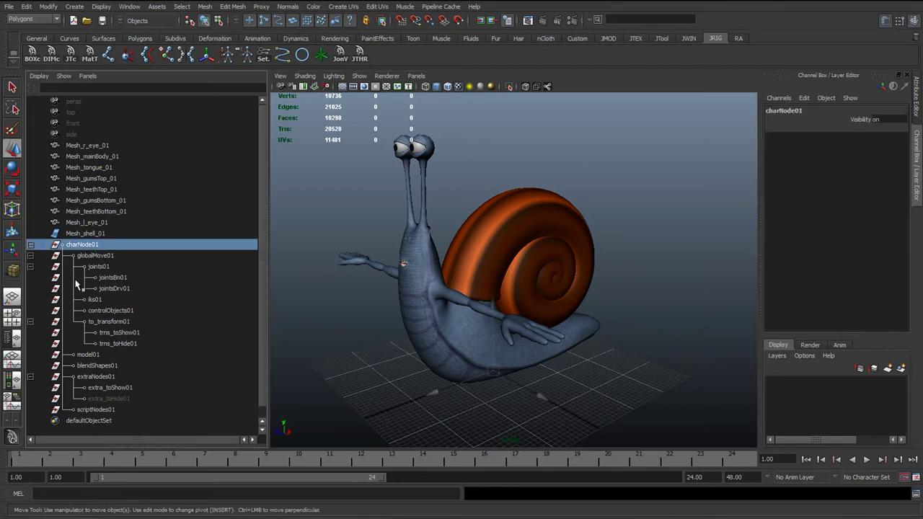
click(31, 245)
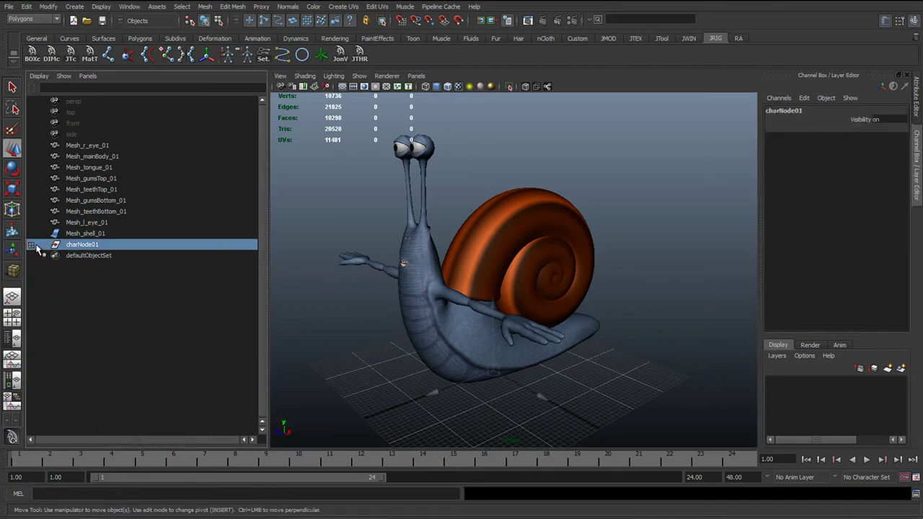
click(31, 245)
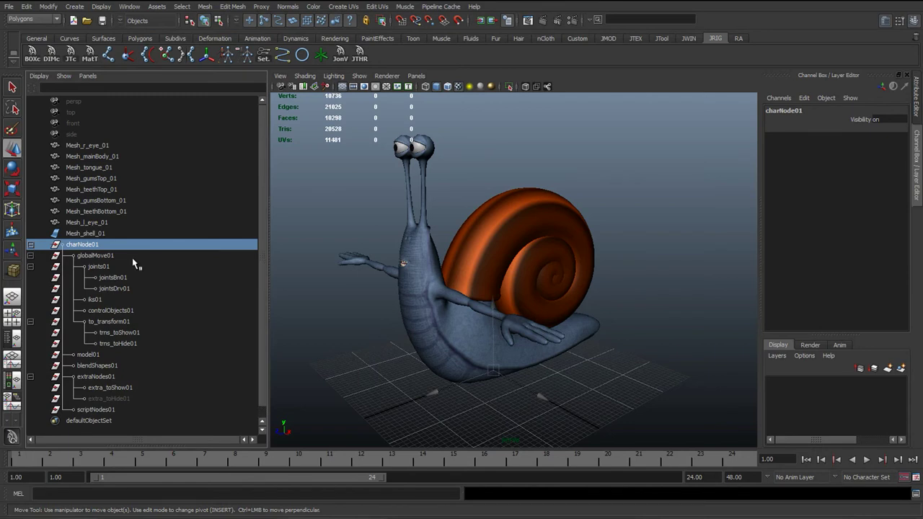
click(31, 245)
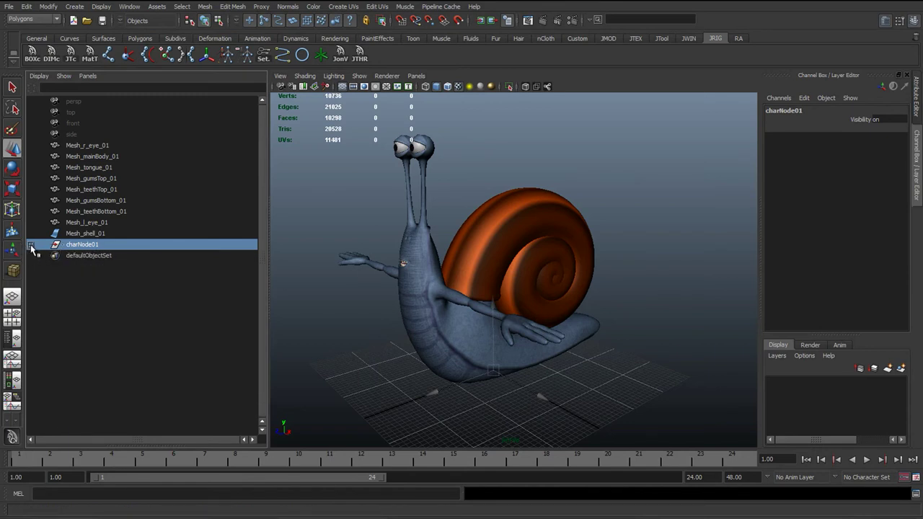
click(31, 245)
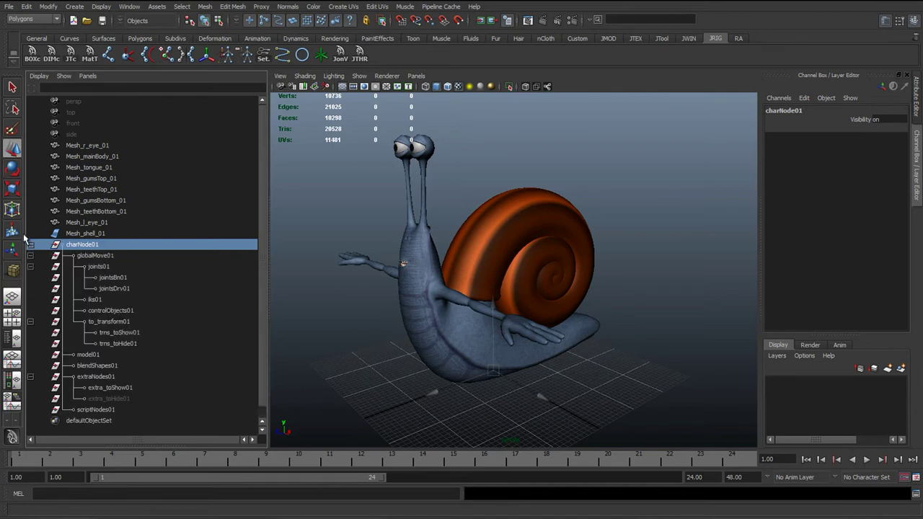
click(31, 256)
click(31, 256)
click(89, 259)
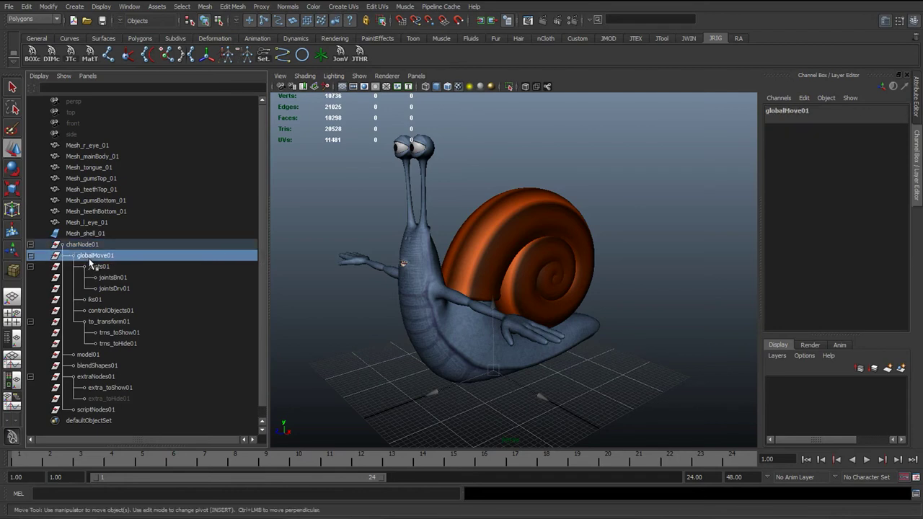
click(31, 244)
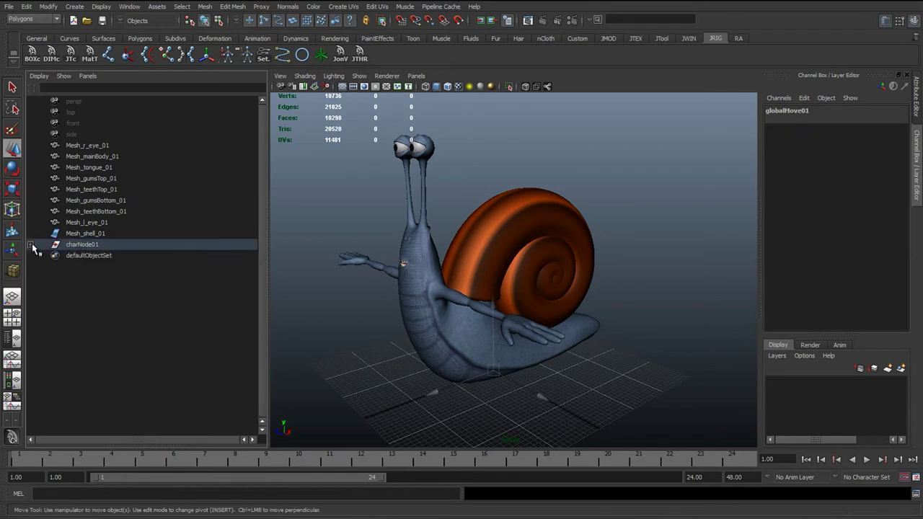
click(30, 244)
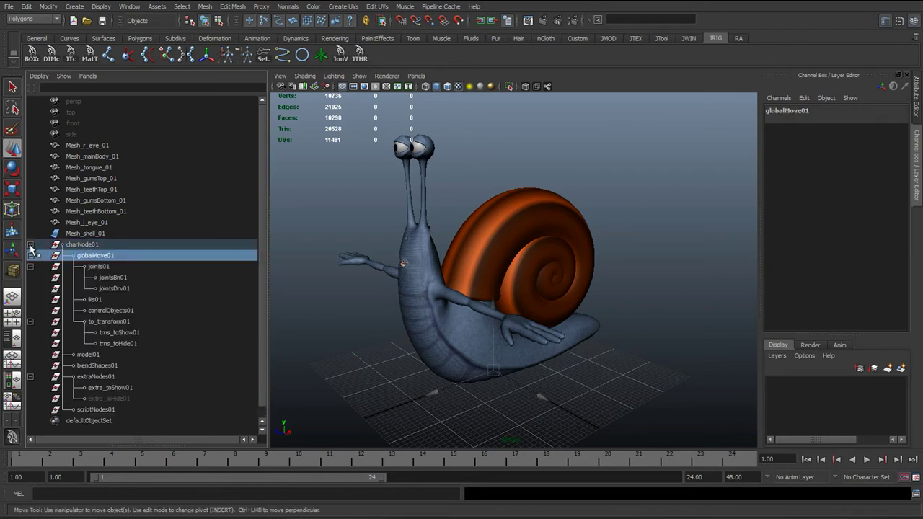
click(31, 244)
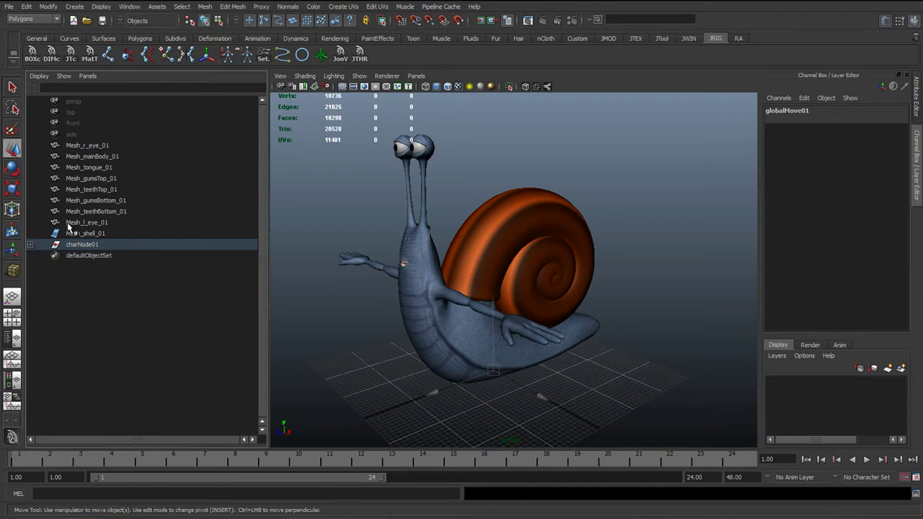
click(31, 244)
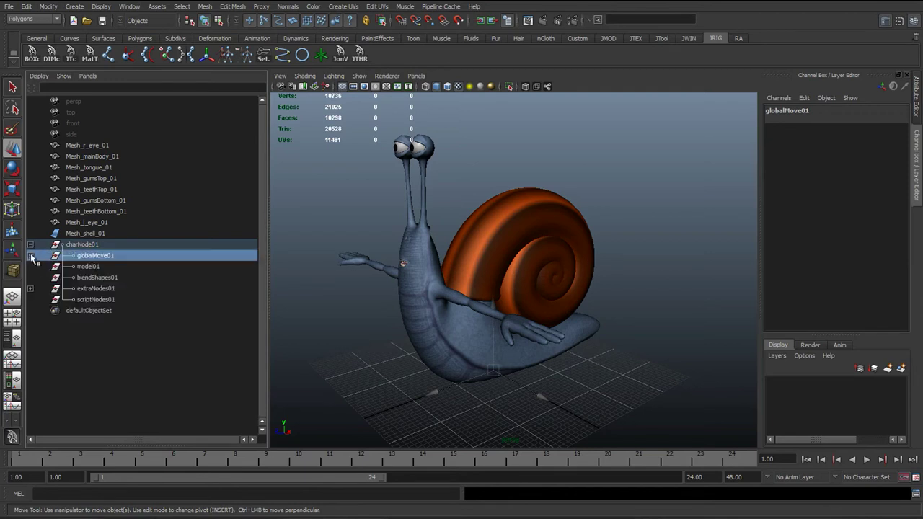
- Review charNode01's direct child groups by selecting globalMove01, model01, blendShapes01, extraNodes01 and scriptNodes01 individually
click(73, 245)
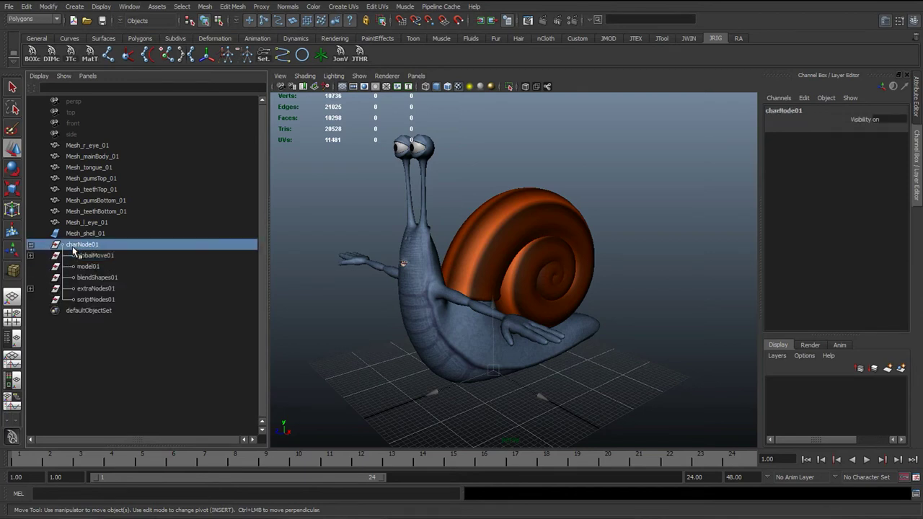
click(31, 245)
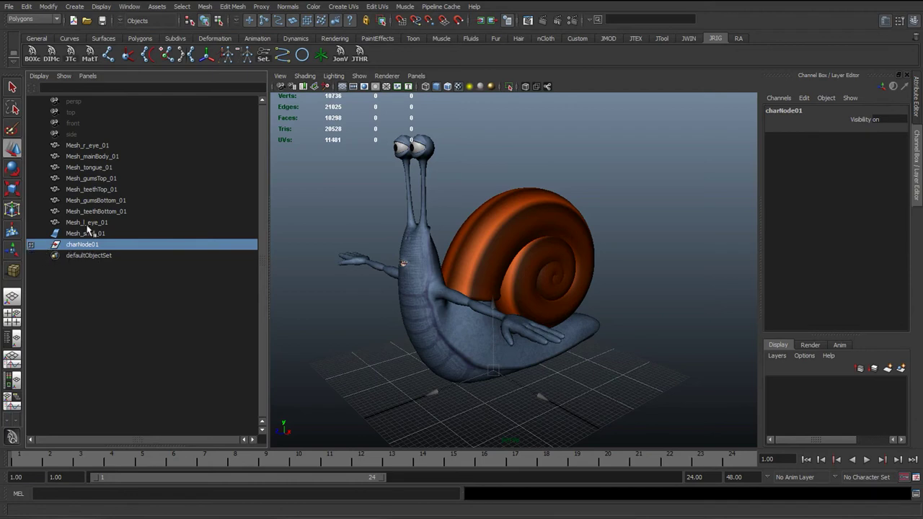
click(31, 245)
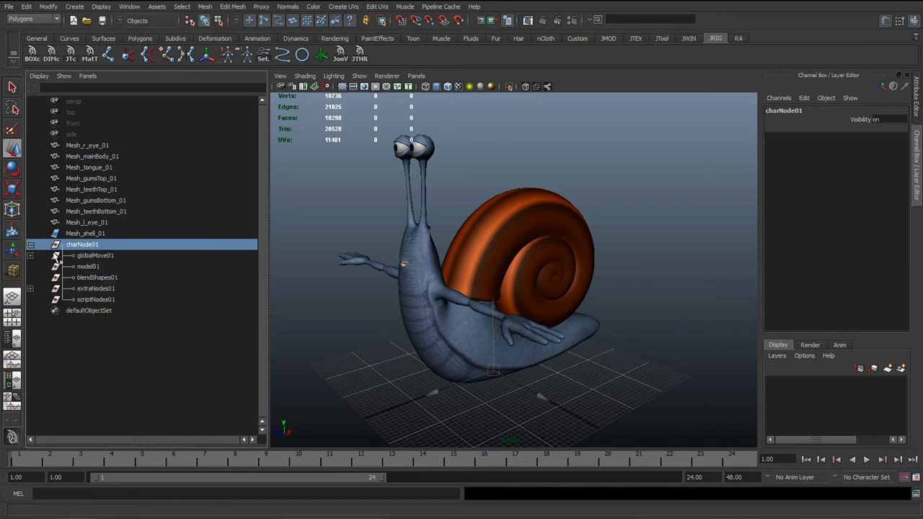
click(96, 257)
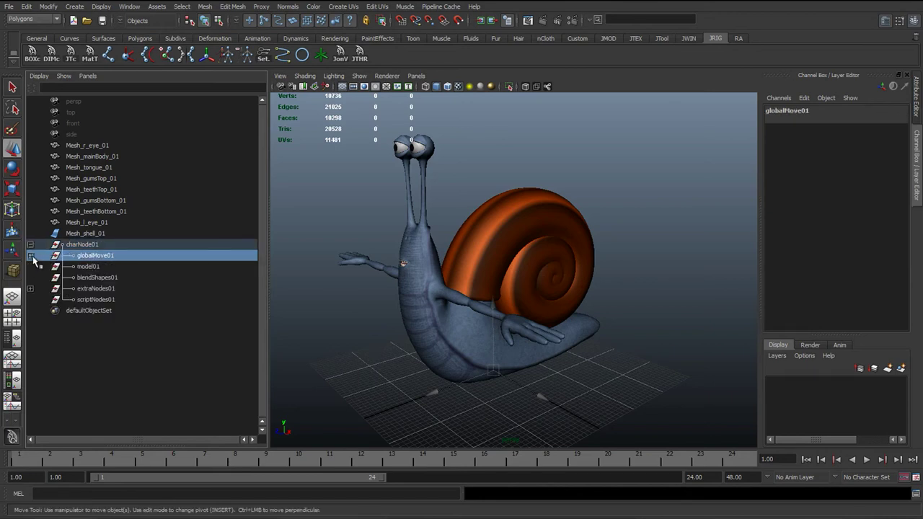
click(92, 269)
click(93, 279)
click(94, 289)
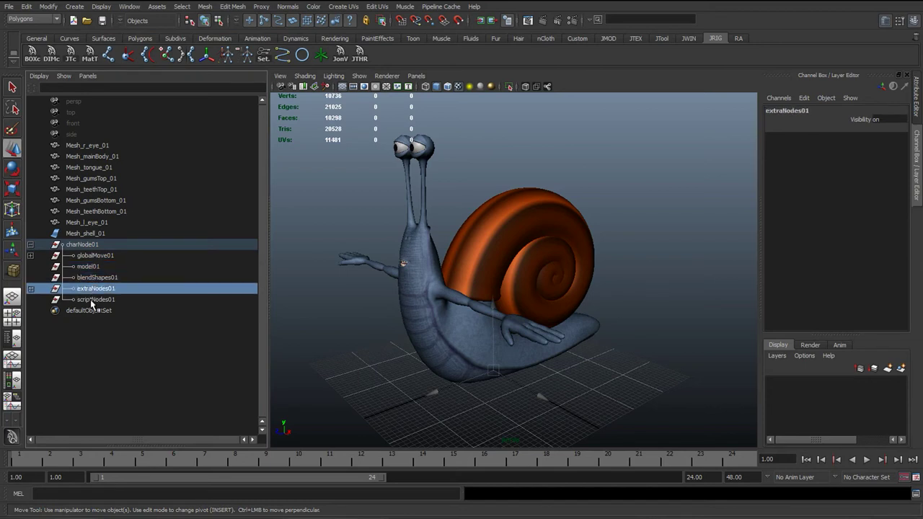
click(92, 301)
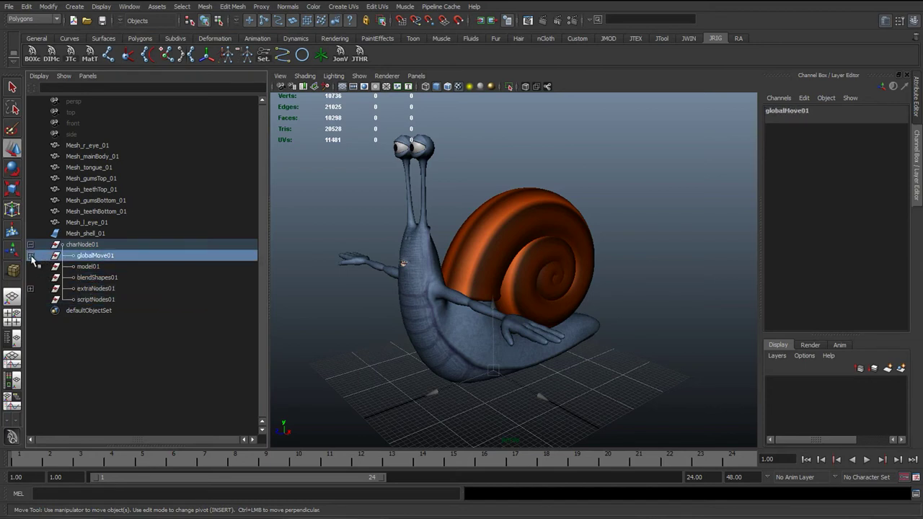
- Expand globalMove01 and examine its joints01 group with the jointsBn01 and jointsDrv01 subgroups against the snail model
click(31, 257)
click(31, 256)
click(31, 257)
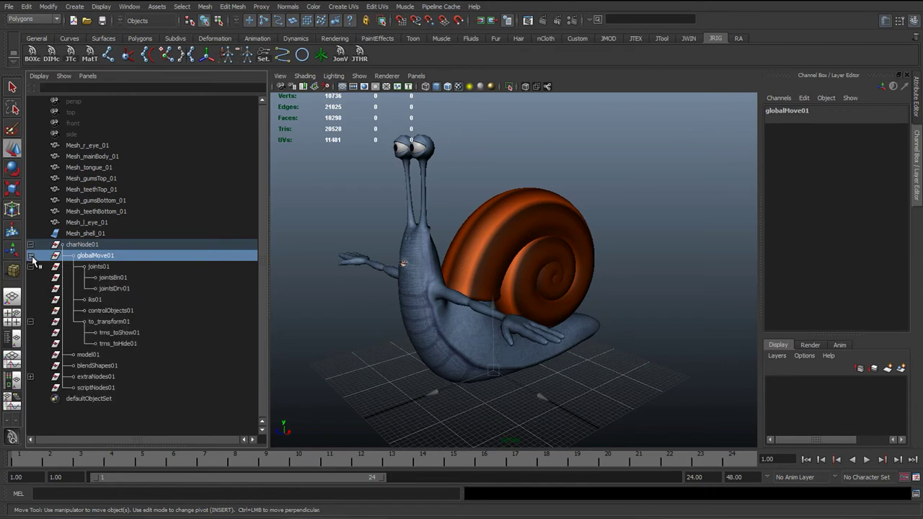
click(98, 267)
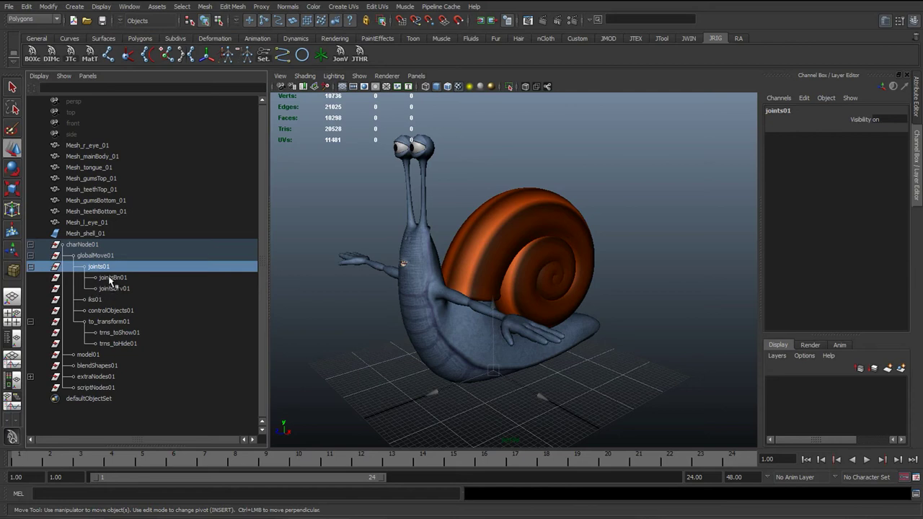
click(111, 278)
click(119, 288)
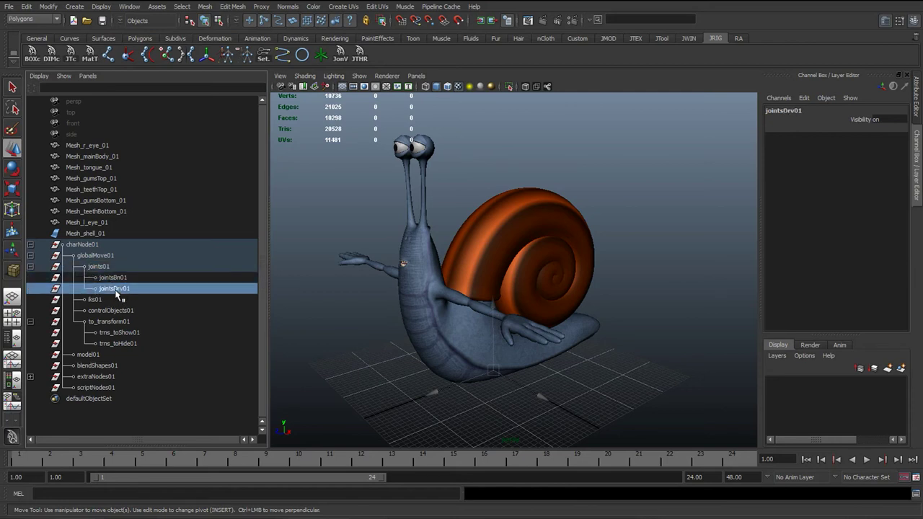
click(115, 279)
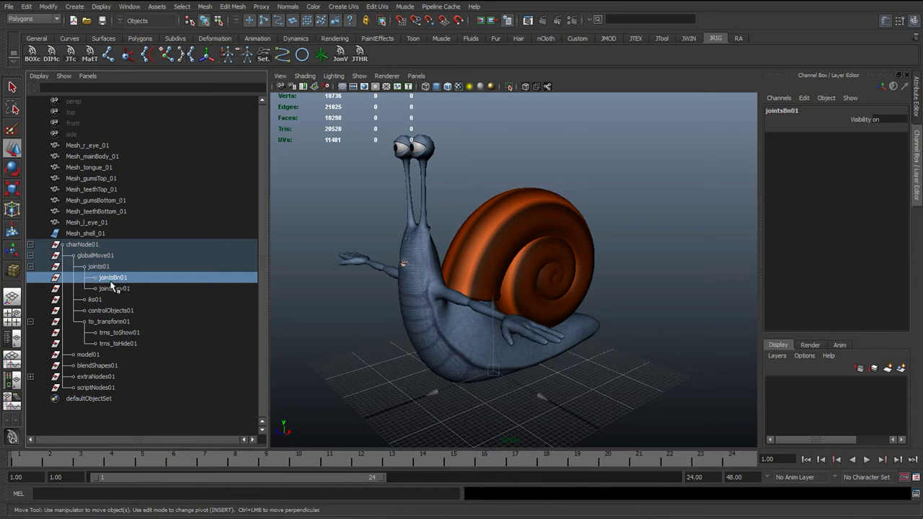
click(113, 289)
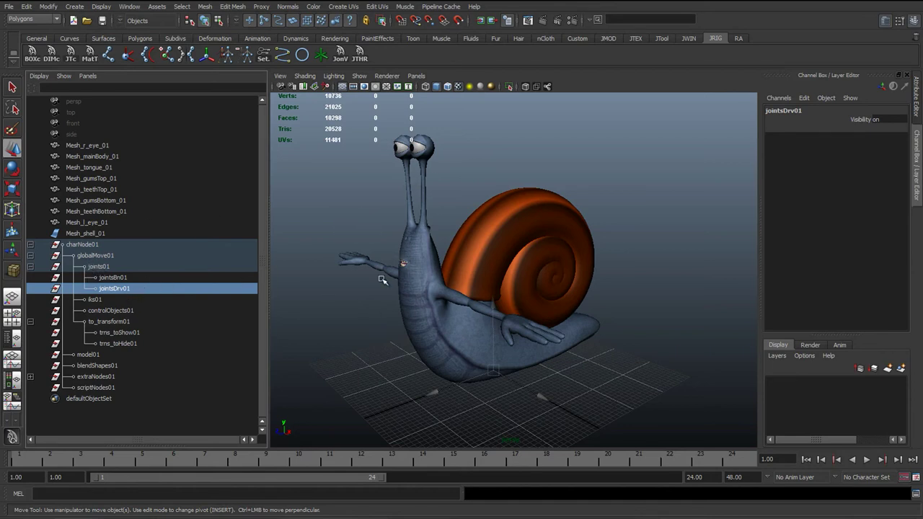
alt+drag(387, 278, 326, 282)
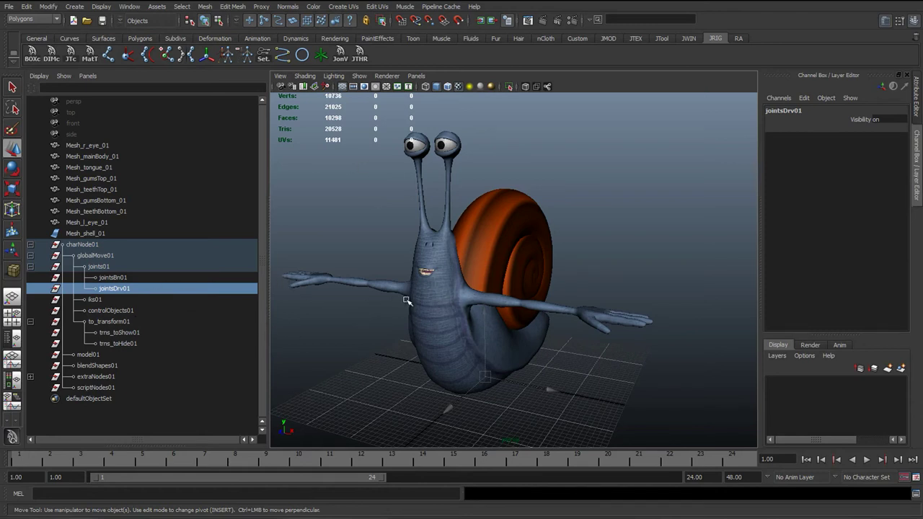
alt+drag(408, 298, 424, 226)
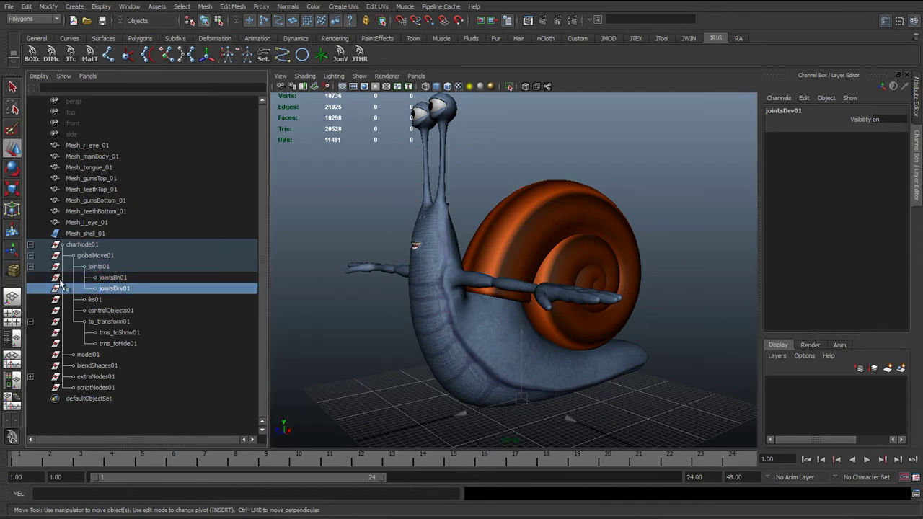
- Collapse joints01 and examine the iks01 and controlObjects01 groups under globalMove01
click(30, 266)
click(97, 278)
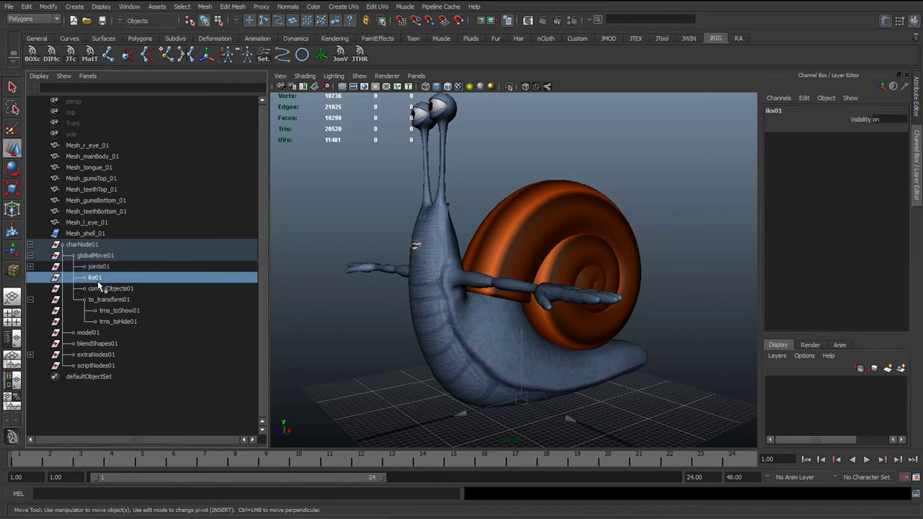
click(127, 288)
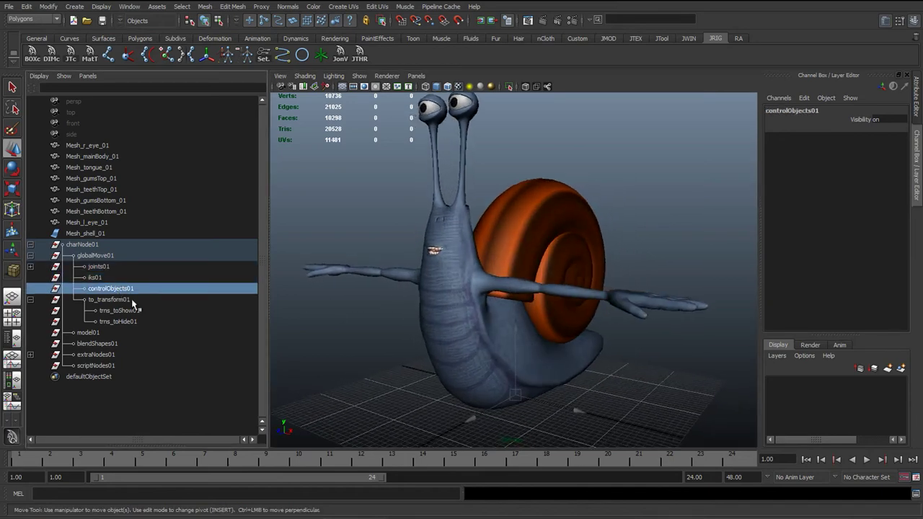
alt+drag(393, 322, 424, 310)
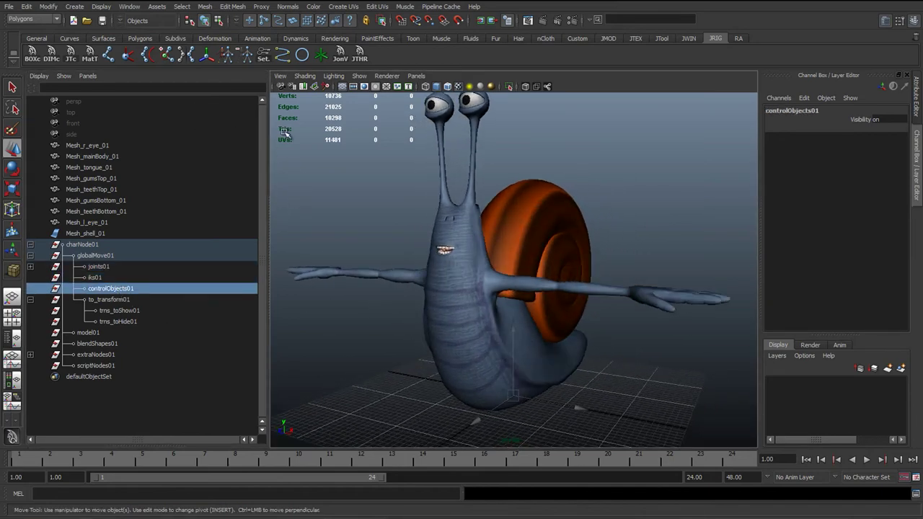
click(94, 278)
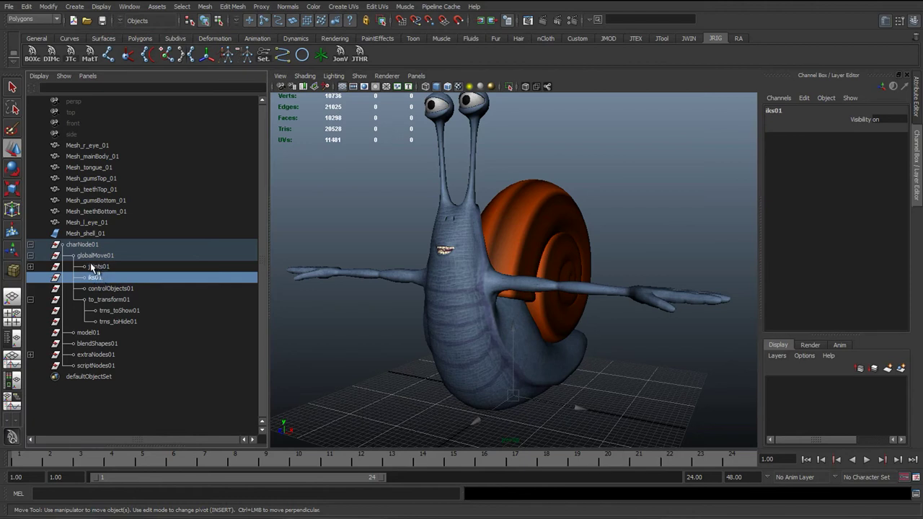
click(31, 257)
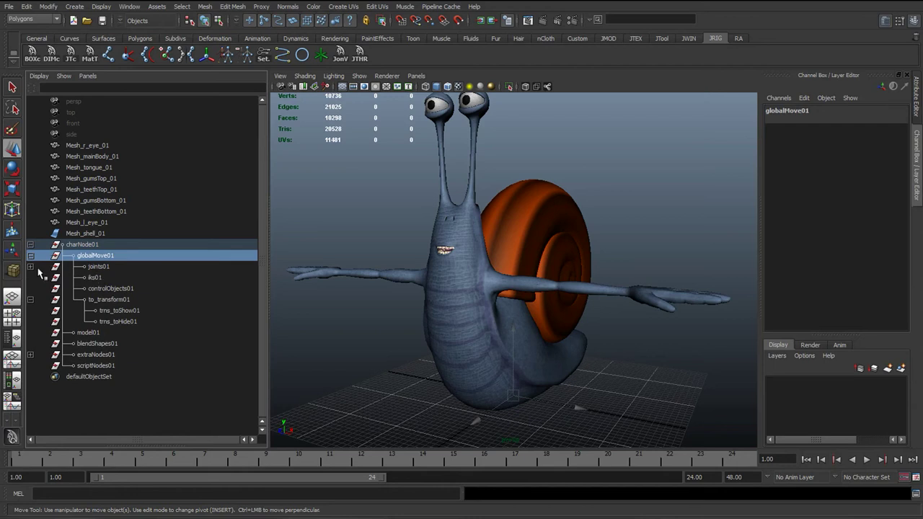
click(89, 289)
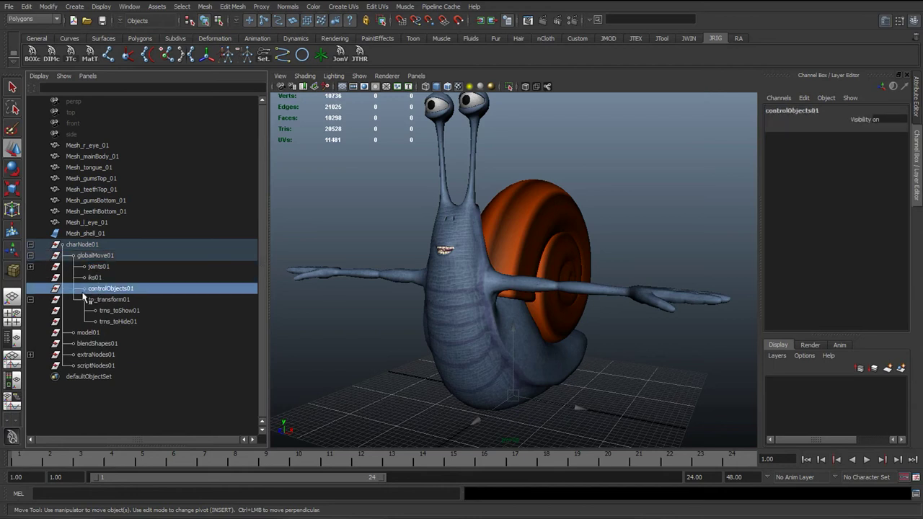
- Inspect the to_transform01 group and its trns_toShow01 and trns_toHide01 subgroups
click(30, 299)
click(97, 300)
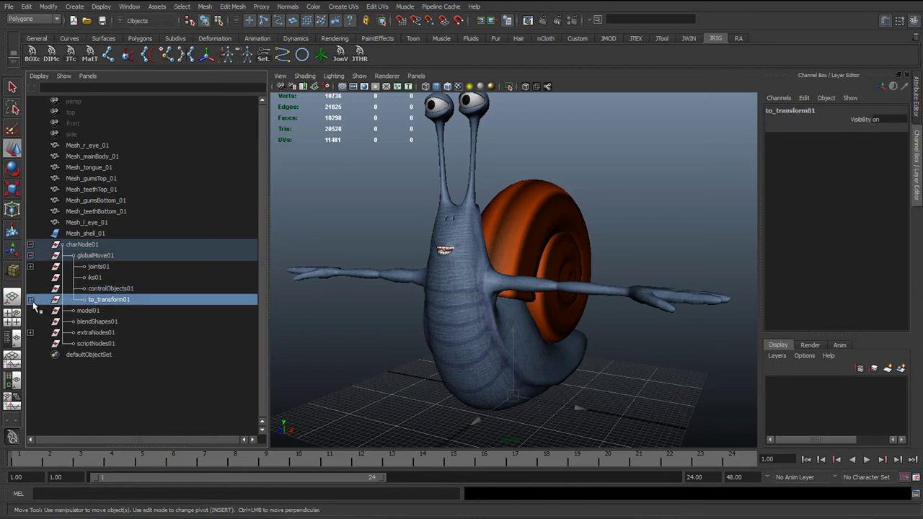
click(31, 300)
click(107, 311)
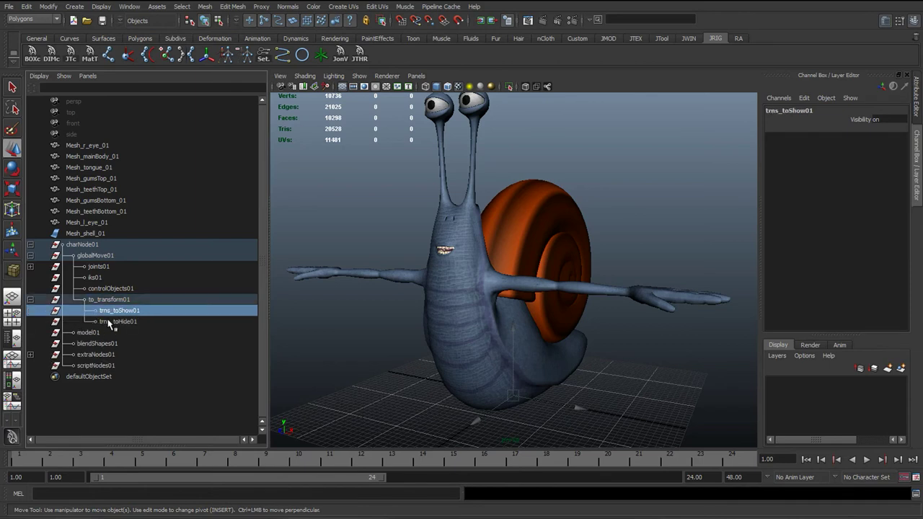
click(109, 322)
click(116, 299)
click(113, 311)
click(114, 301)
- Go through globalMove01's child groups joints01, iks01, controlObjects01 and to_transform01 by selecting them in turn
click(96, 267)
click(98, 277)
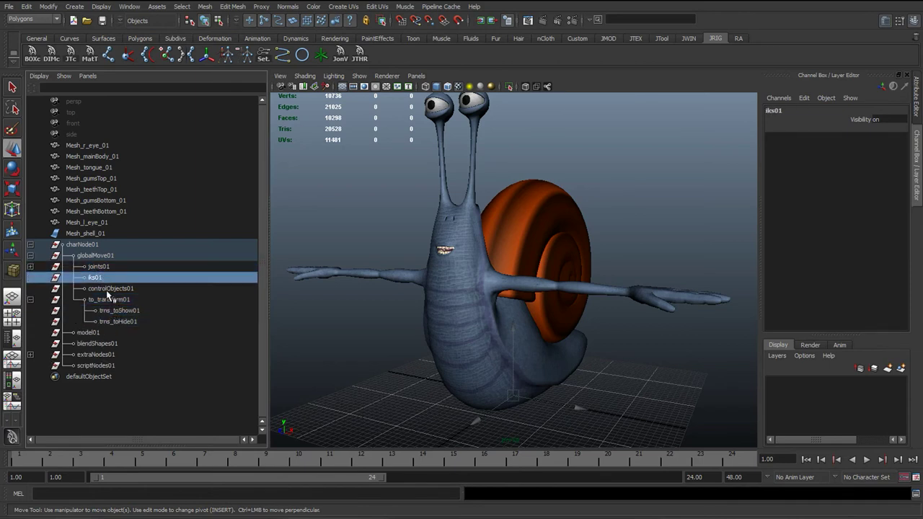
click(109, 289)
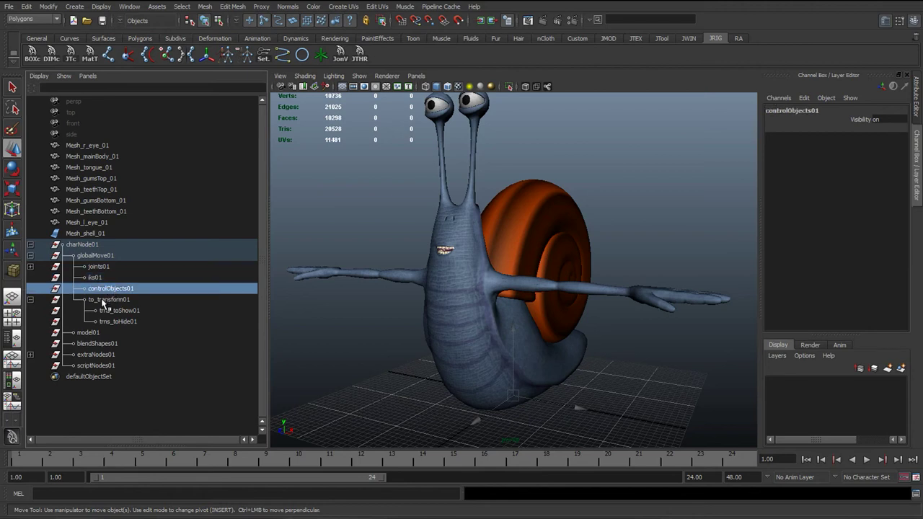
click(103, 301)
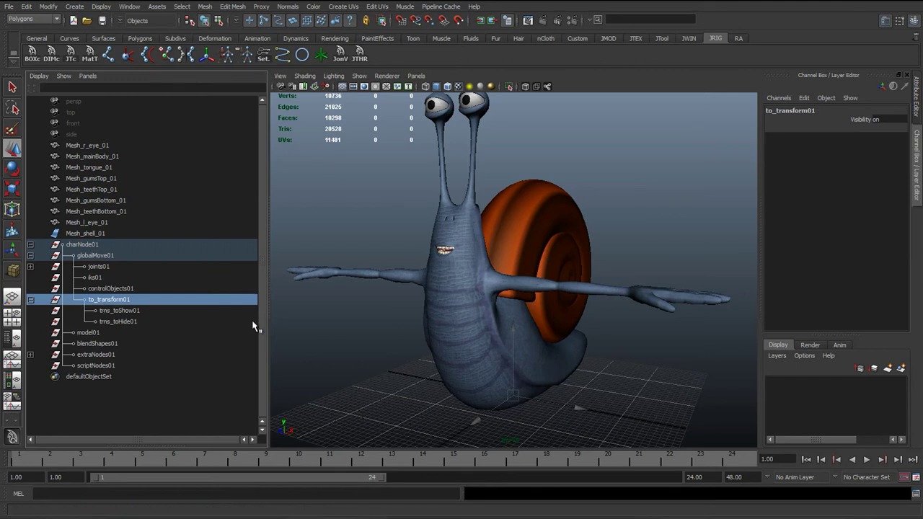
click(101, 288)
click(104, 299)
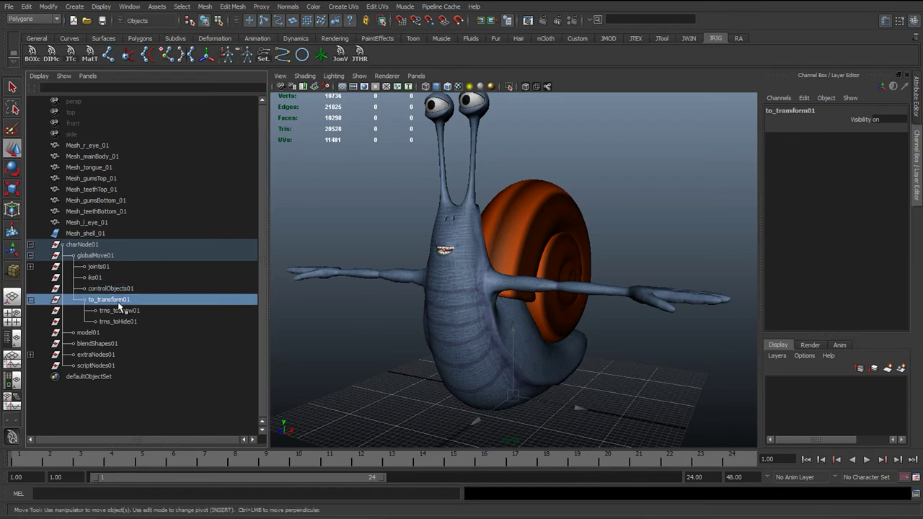
- Compare the trns_toShow01 and trns_toHide01 groups under to_transform01 by selecting them alternately
click(123, 310)
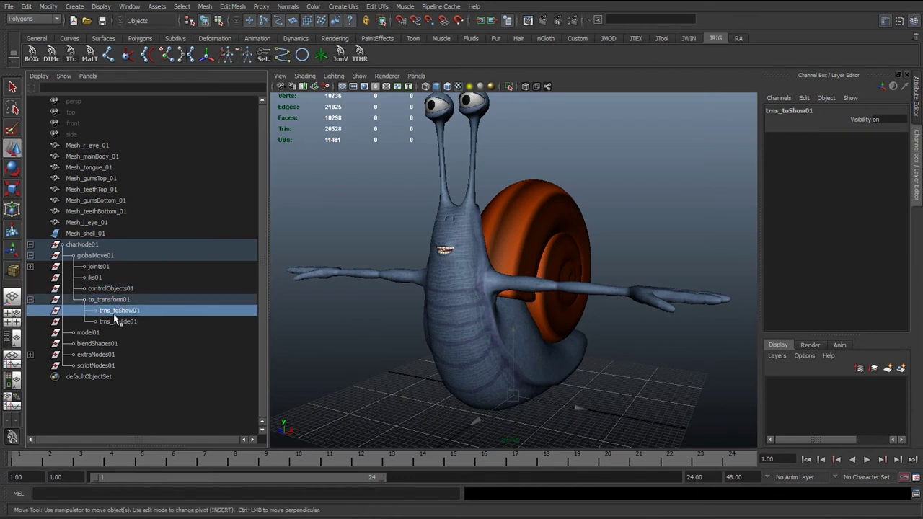
click(117, 321)
click(116, 315)
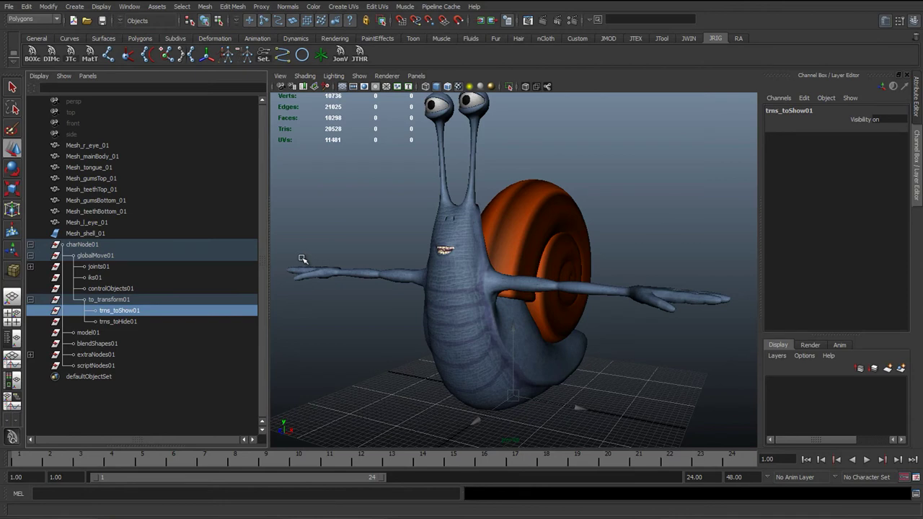
click(128, 321)
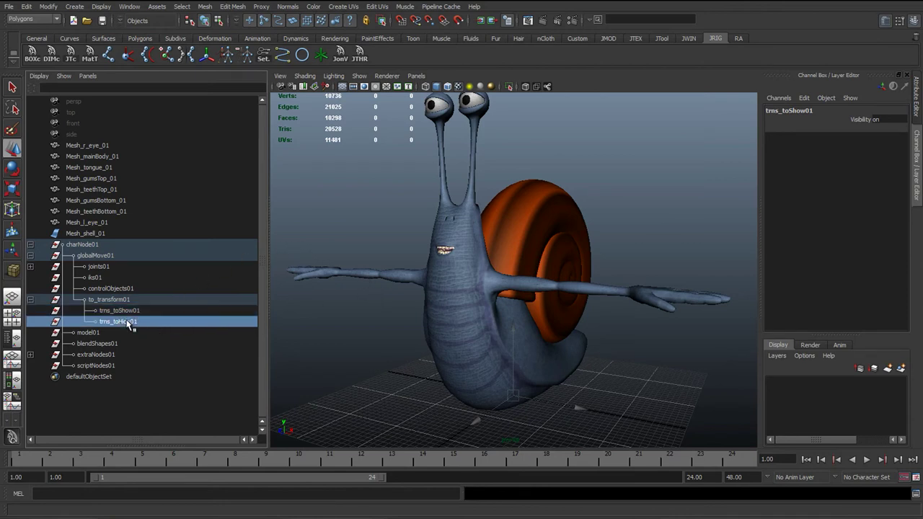
click(128, 310)
click(130, 320)
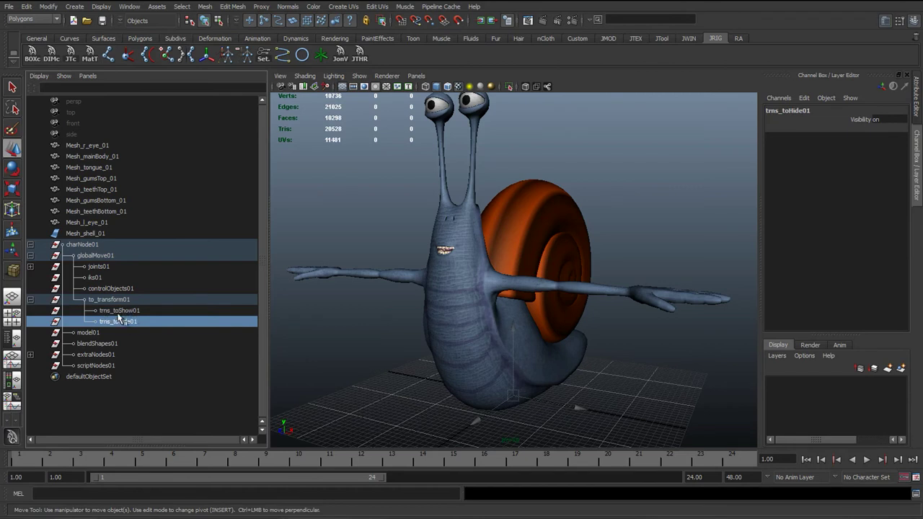
click(129, 311)
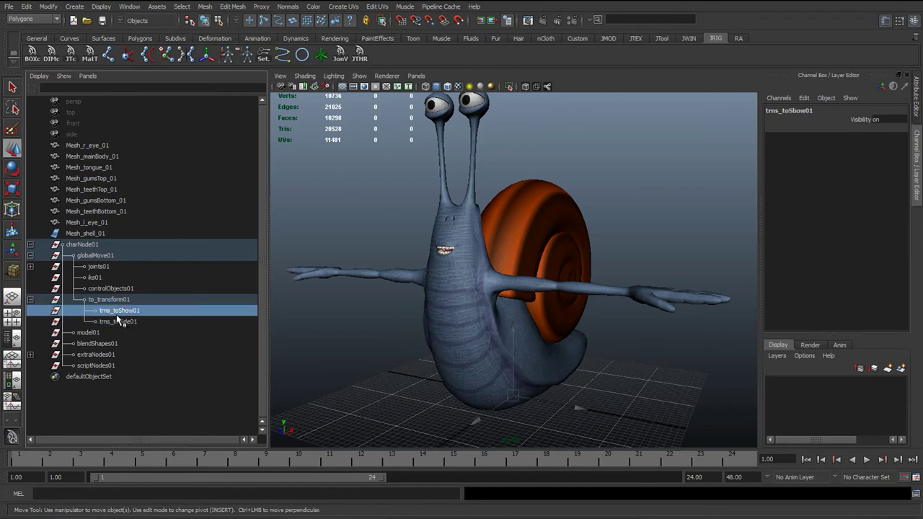
click(118, 320)
click(120, 312)
- Compare the joints01 and iks01 groups and their Visibility attribute by selecting them alternately
click(102, 267)
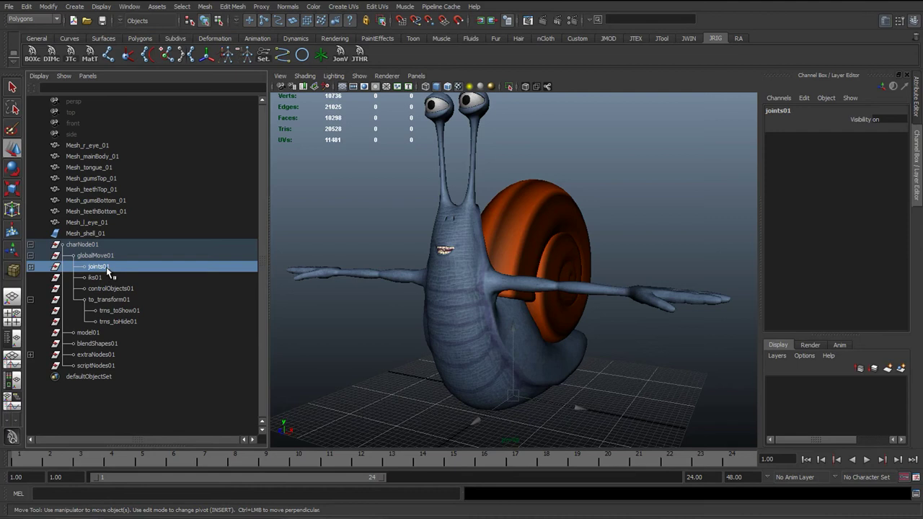
click(108, 277)
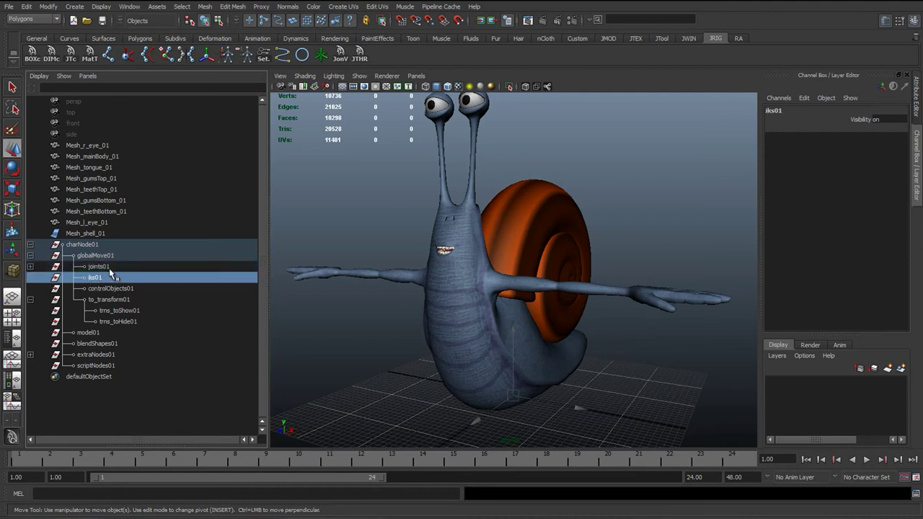
click(103, 267)
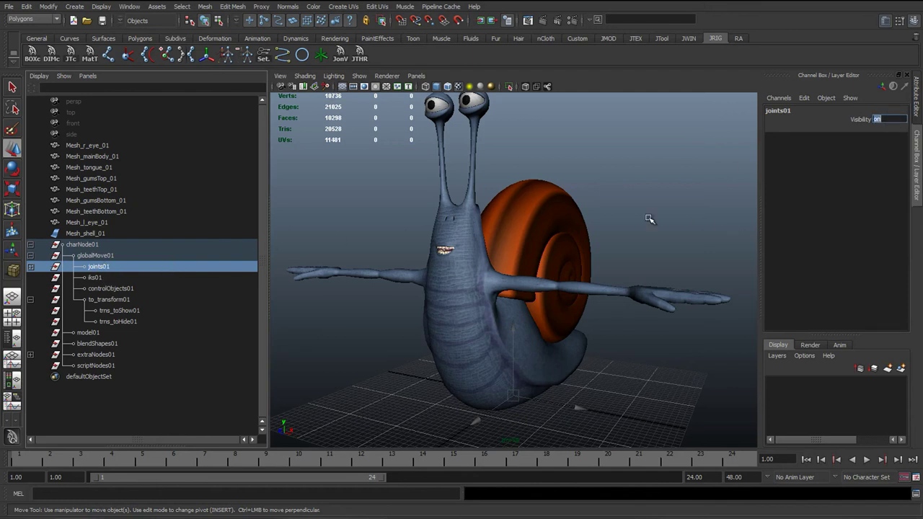
click(105, 279)
click(103, 266)
click(99, 278)
click(104, 268)
click(104, 278)
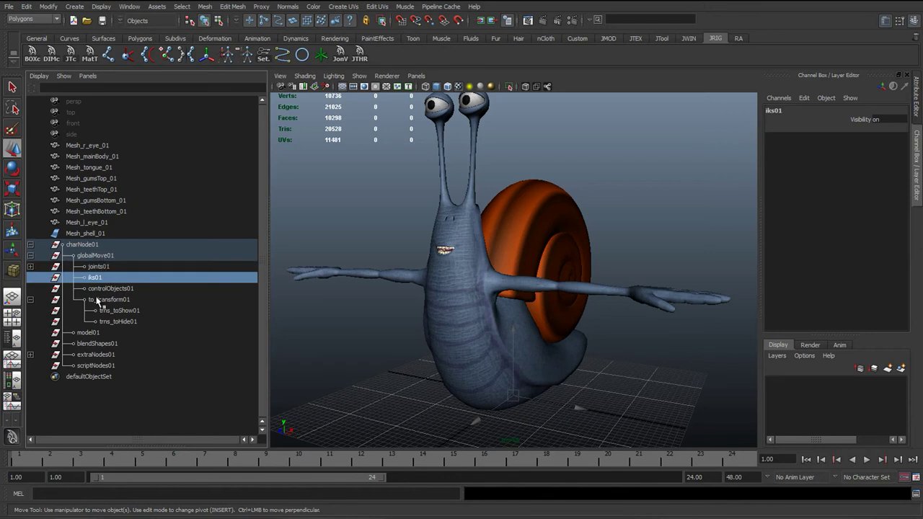
click(98, 269)
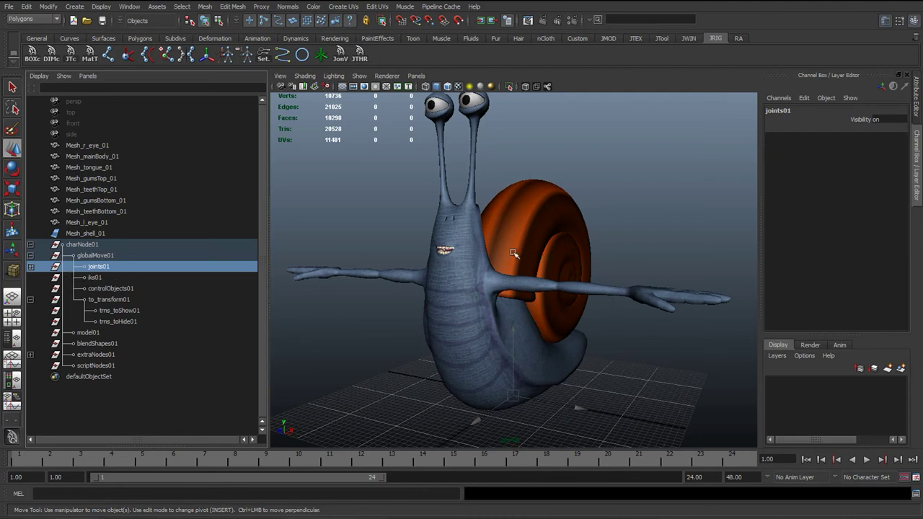
- Collapse the to_transform01 group and its parent globalMove01 in the charNode01 hierarchy
click(101, 299)
click(30, 299)
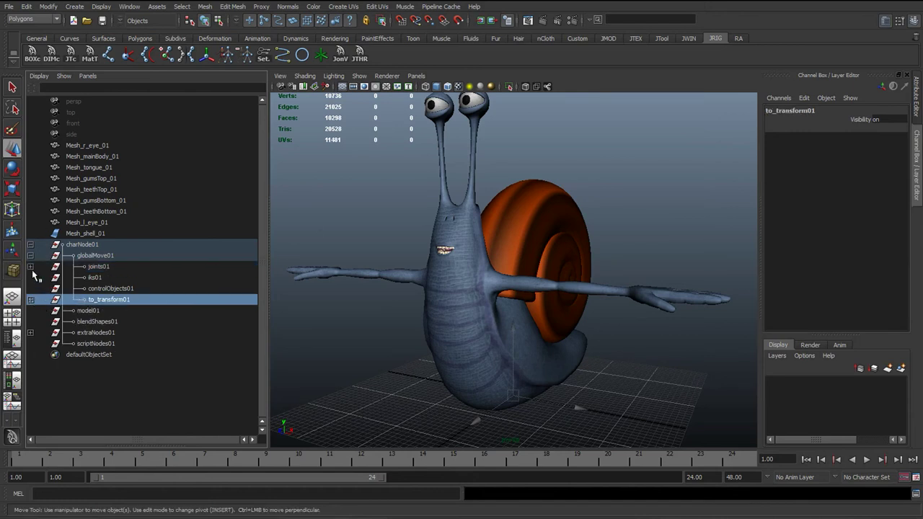
click(31, 266)
click(31, 266)
click(30, 255)
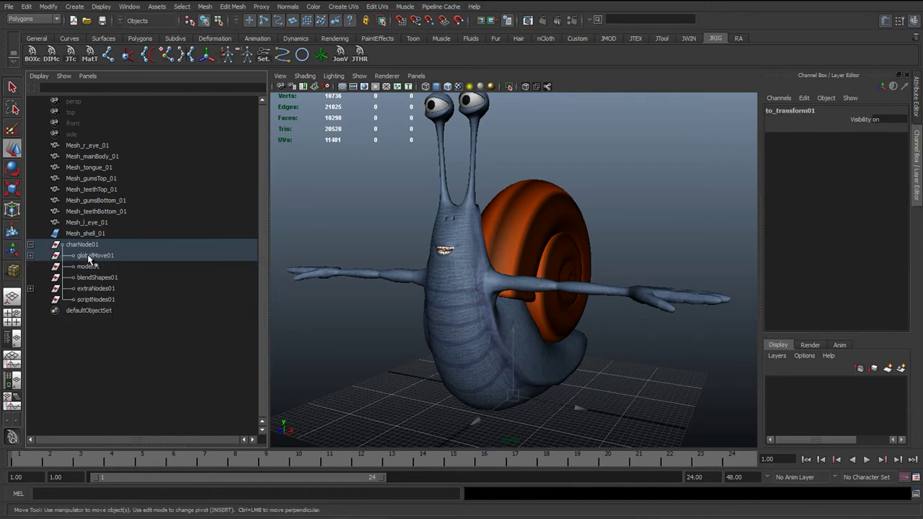
- Compare the globalMove01 and model01 groups and their attributes by selecting them alternately
click(94, 256)
click(79, 266)
click(97, 256)
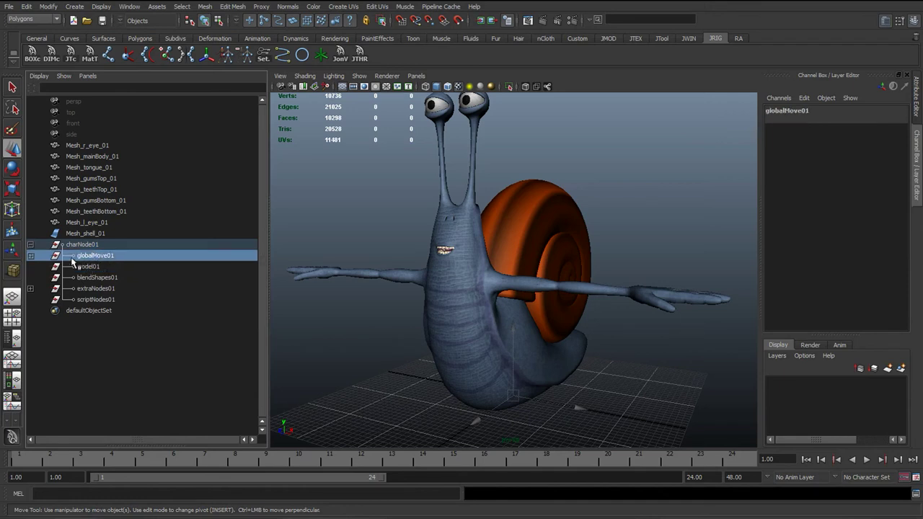
click(85, 267)
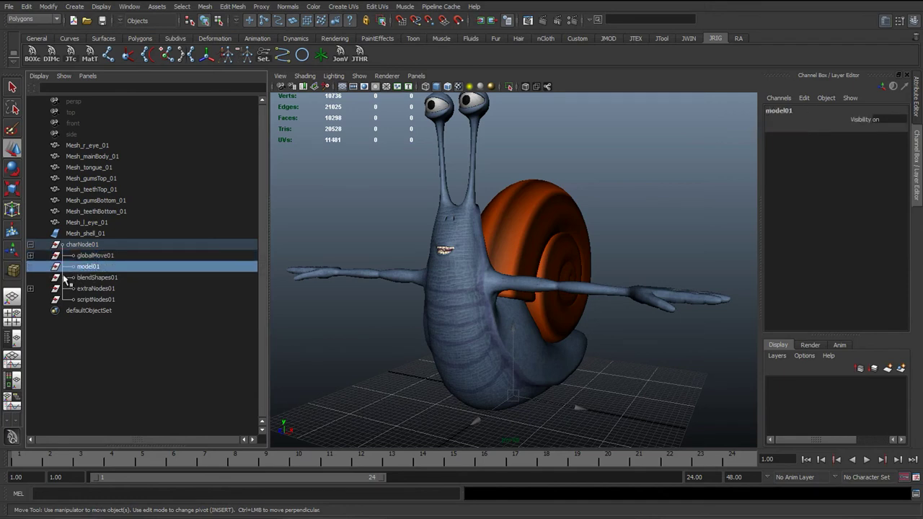
- Try to move all the snail meshes, from Mesh_r_eye_01 to Mesh_shell_01, into the model01 group
click(98, 234)
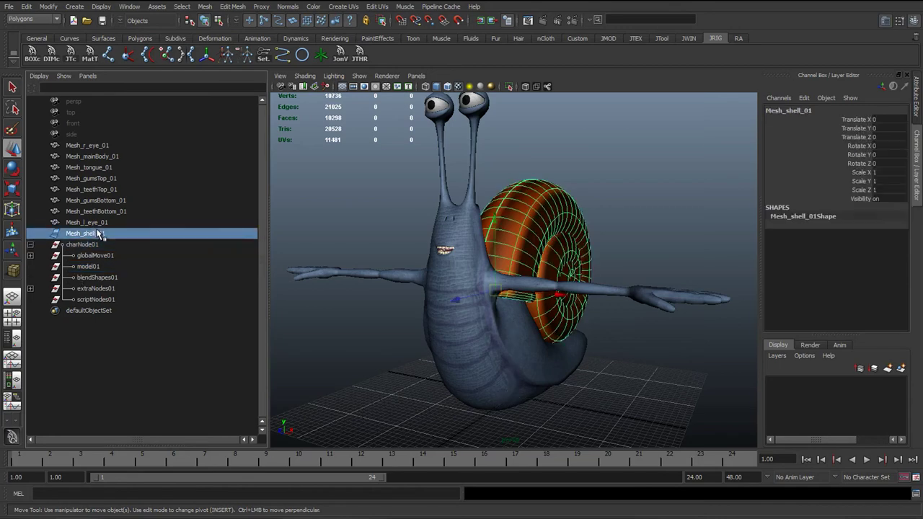
click(92, 147)
click(99, 189)
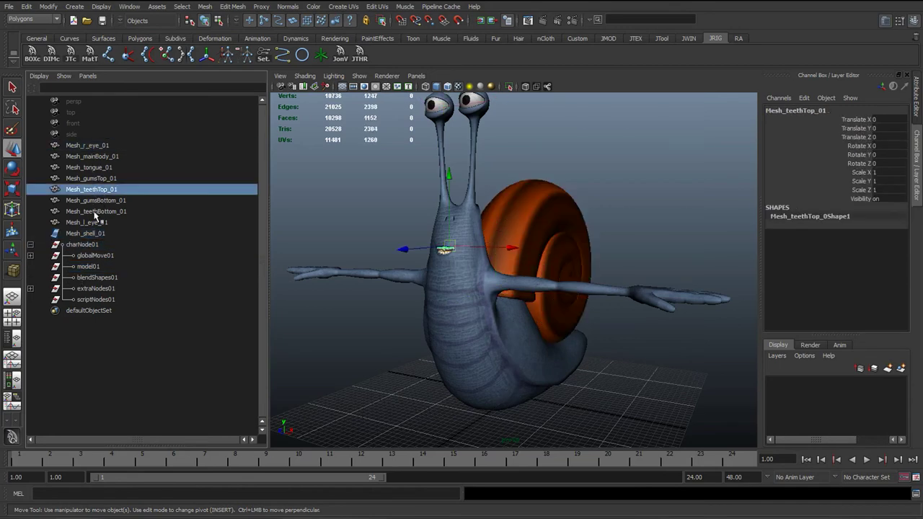
click(95, 233)
shift+click(102, 146)
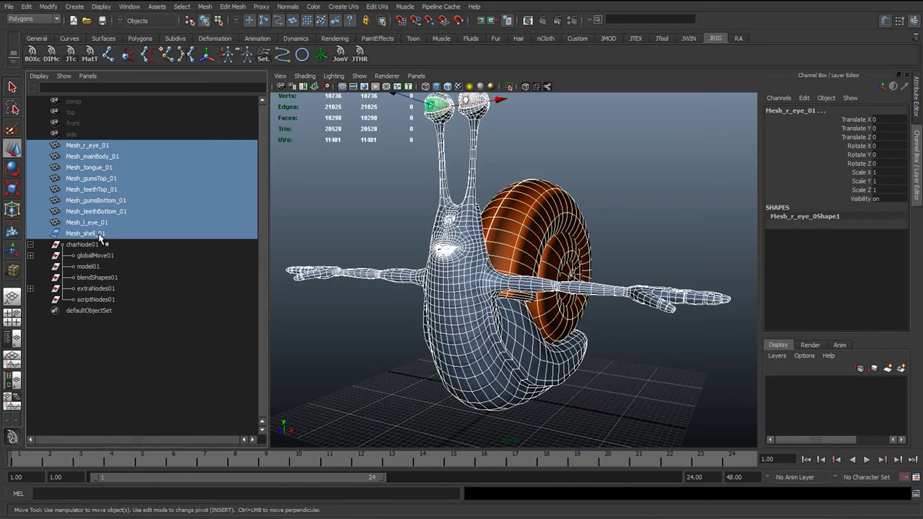
mouse_move(94, 187)
middle_down()
mouse_move(99, 255)
mouse_move(89, 267)
middle_up()
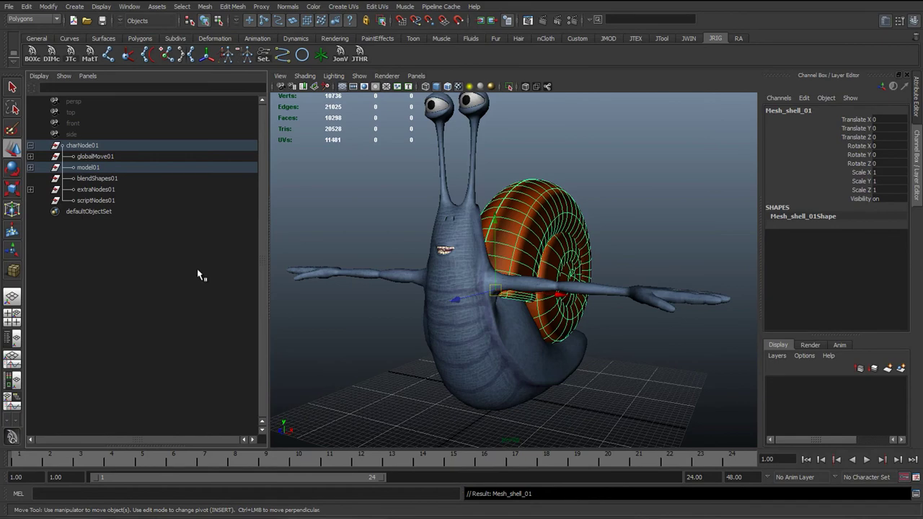
- Undo the parenting of the snail meshes to model01
key(ctrl+z)
key(ctrl+z)
key(ctrl+z)
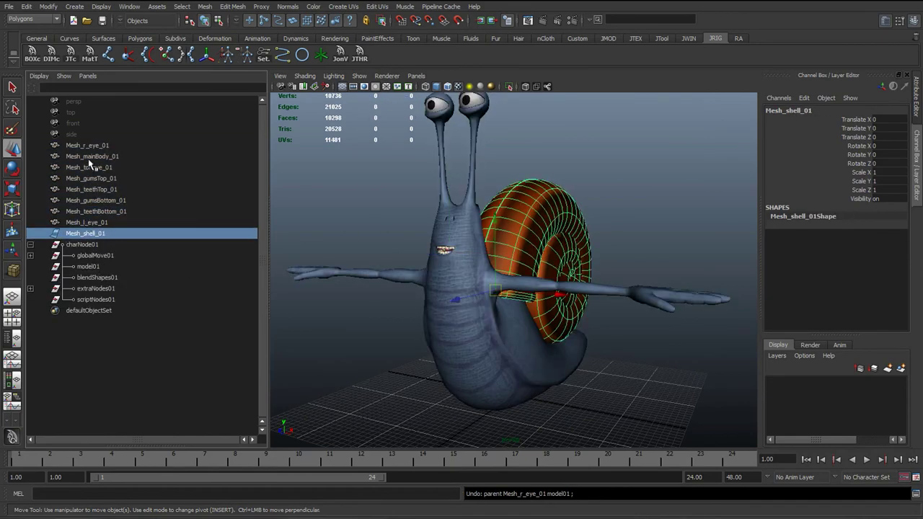
- Parent all the snail meshes, from Mesh_r_eye_01 to Mesh_shell_01, to the model01 group
click(93, 146)
shift+click(86, 234)
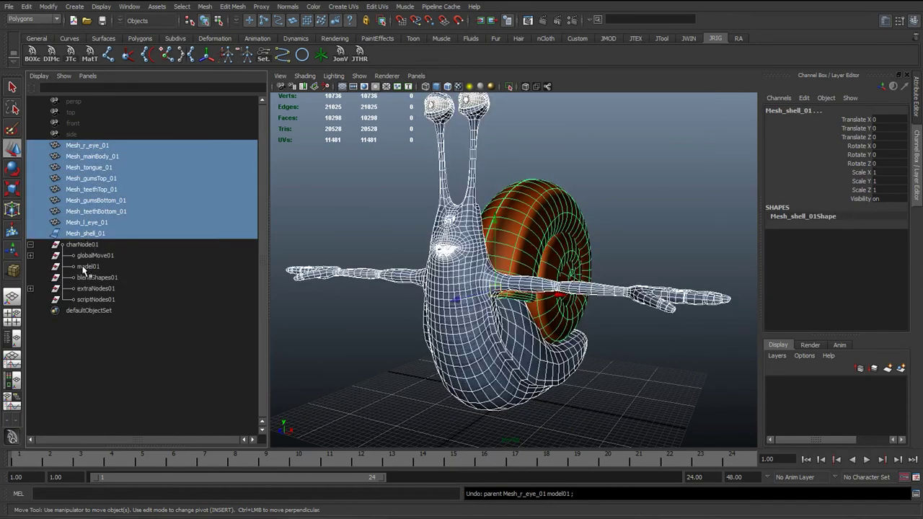
ctrl+click(86, 267)
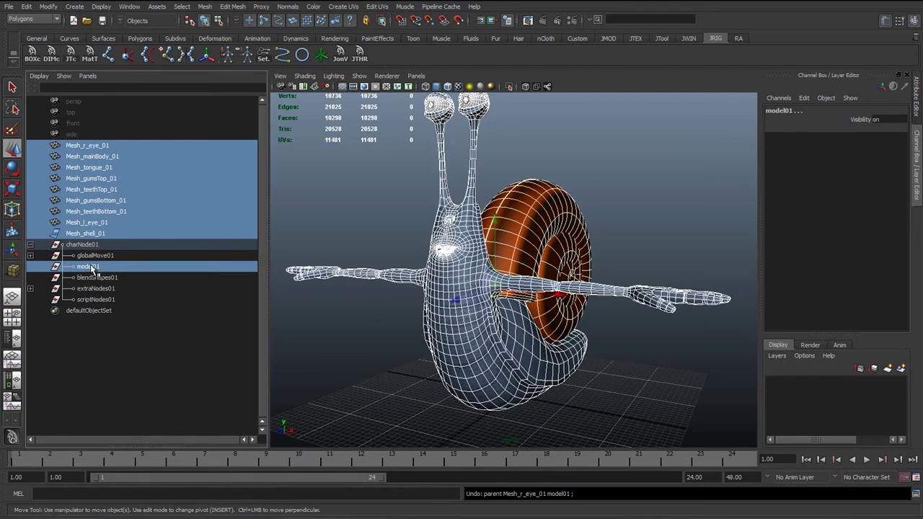
key(p)
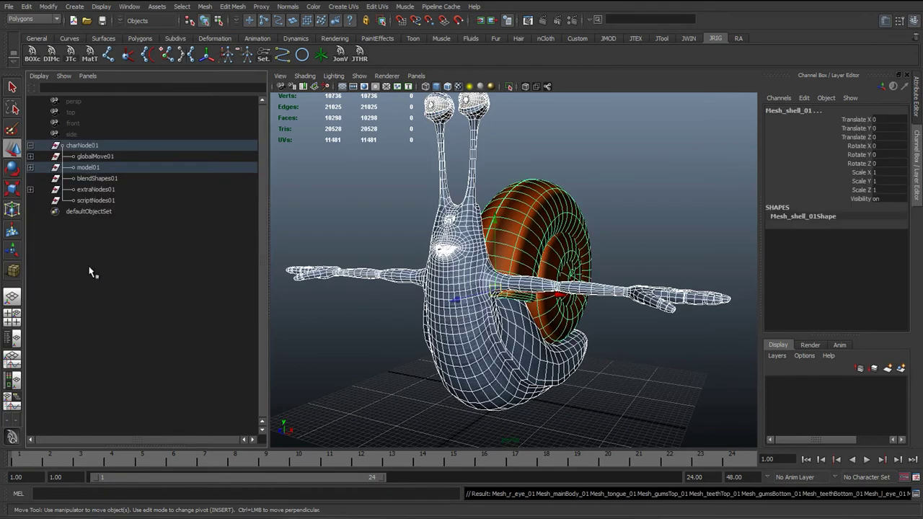
- Check the contents of model01 by expanding it and alternately selecting the group and its Mesh_mainBody_01 and Mesh_r_eye_01 children
click(30, 168)
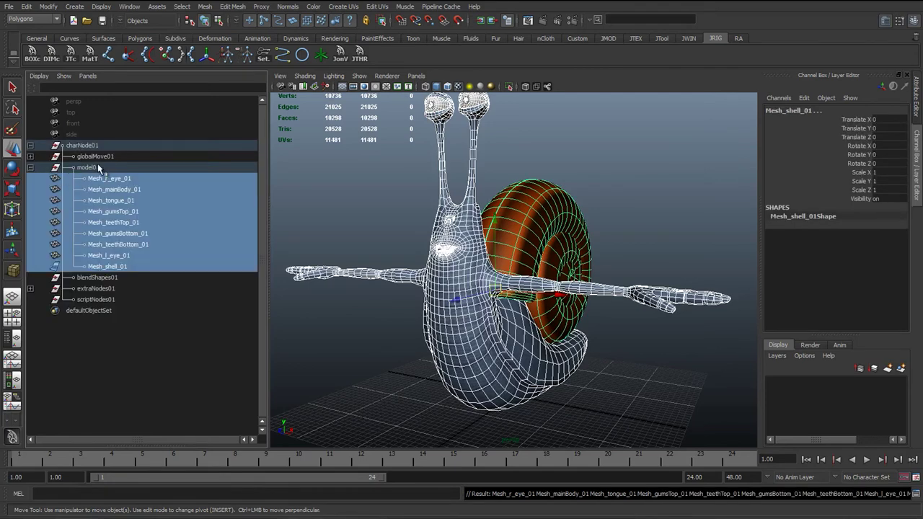
click(101, 168)
click(87, 188)
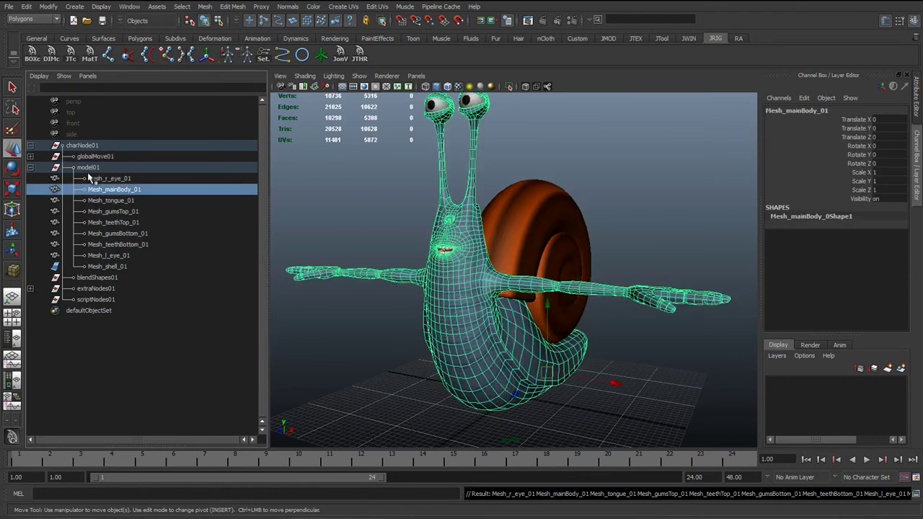
click(88, 169)
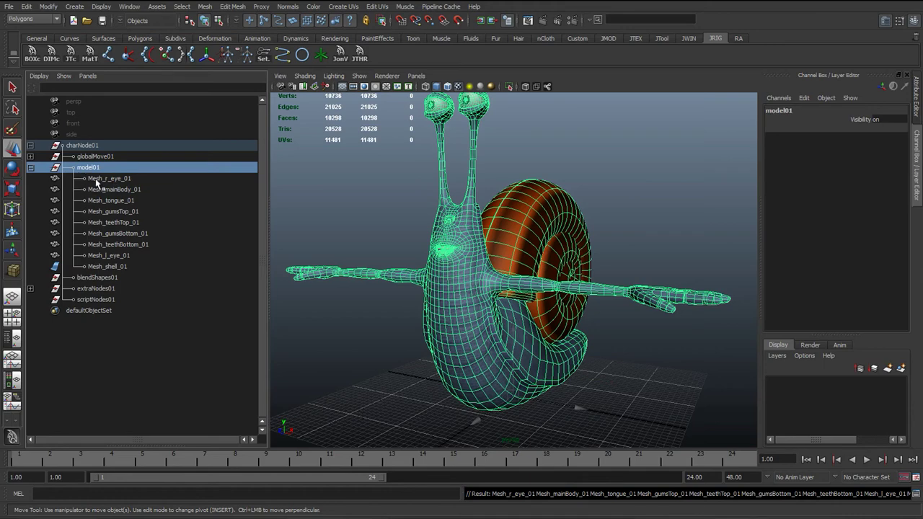
click(94, 178)
click(88, 167)
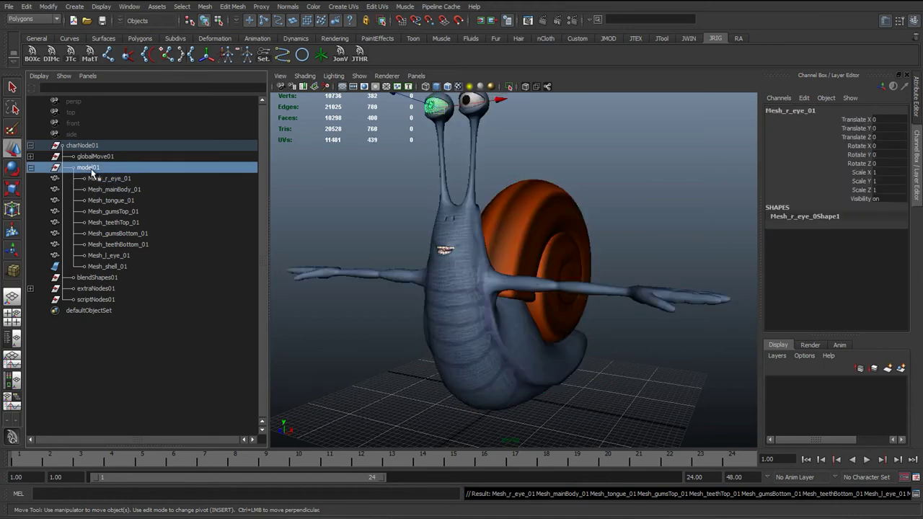
click(31, 167)
click(30, 167)
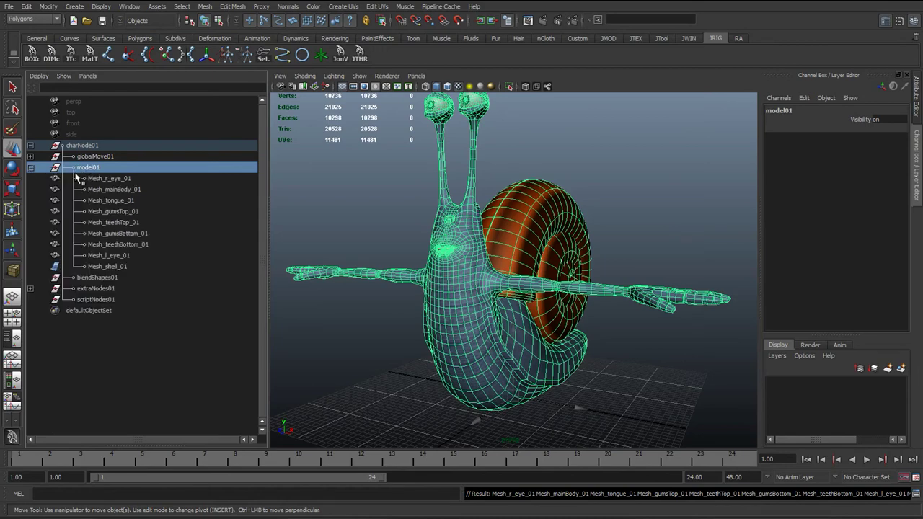
click(101, 178)
click(87, 168)
alt+drag(423, 222, 416, 256)
scroll(416, 255, down, 5)
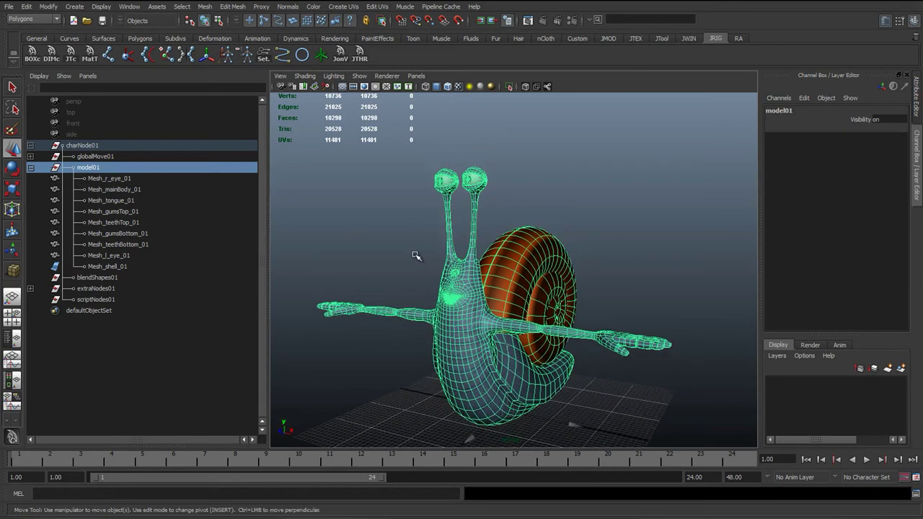
click(30, 167)
- Inspect the blendShapes01 group and view the snail model from a few angles
click(95, 178)
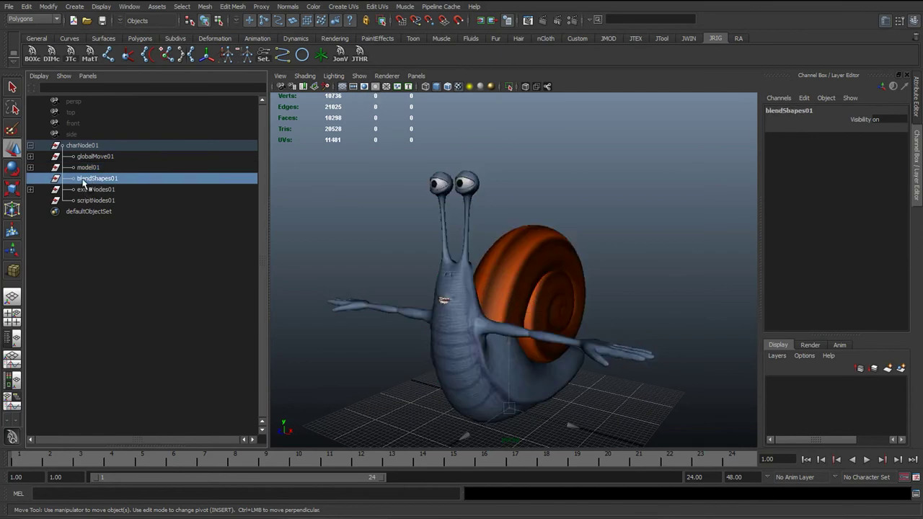
alt+drag(428, 282, 465, 274)
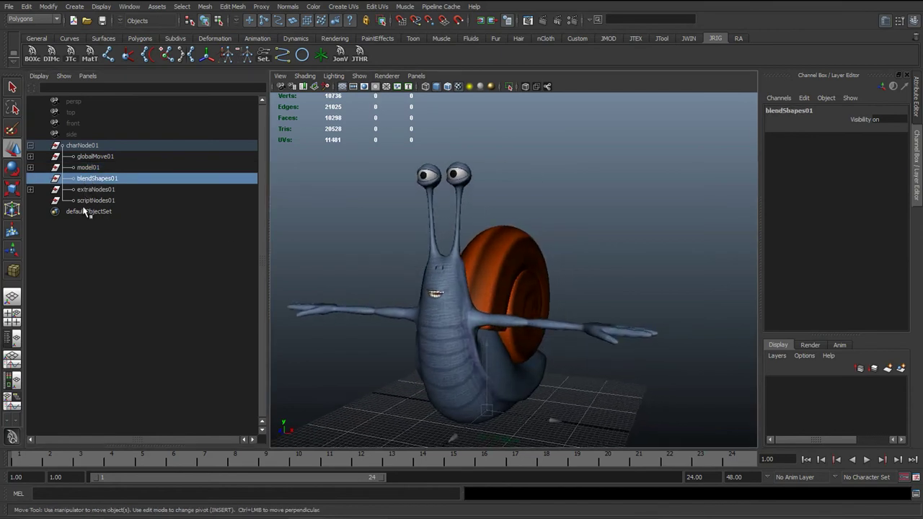
alt+right_drag(447, 311, 477, 309)
alt+middle_drag(477, 309, 503, 276)
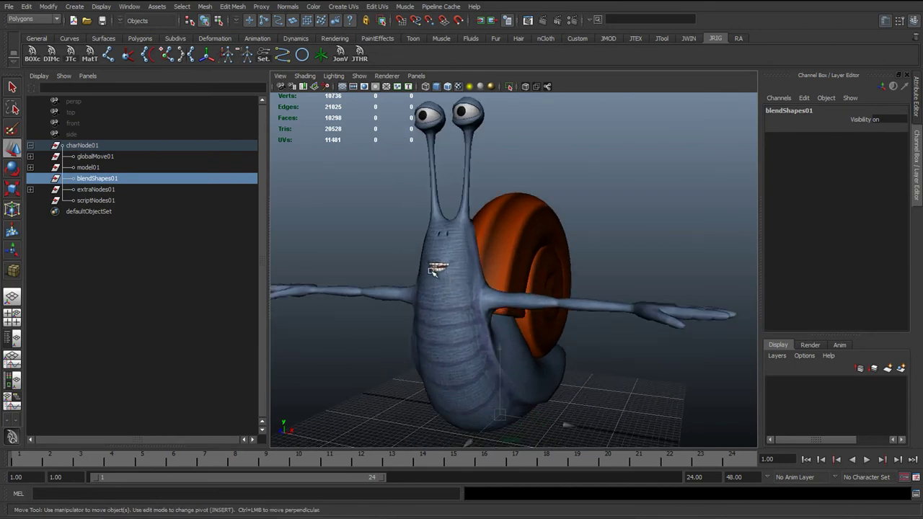
- Expand the extraNodes01 group and inspect its extra_toShow01 and extra_toHide01 subgroups
click(94, 191)
alt+right_drag(492, 303, 387, 293)
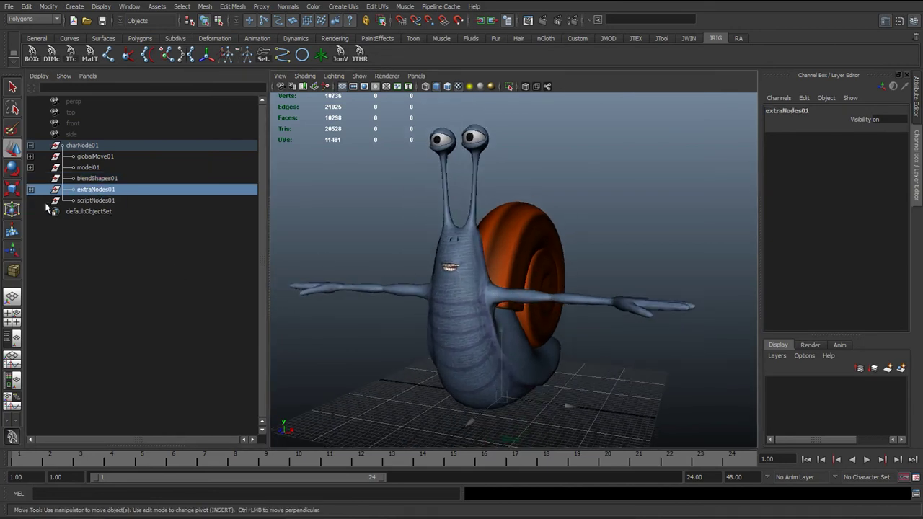
click(30, 189)
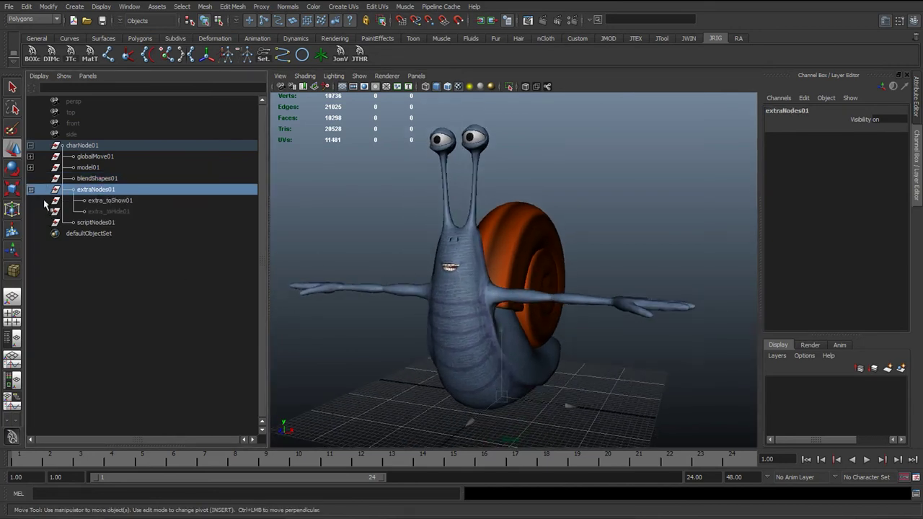
click(109, 201)
click(108, 211)
alt+drag(449, 268, 408, 283)
click(114, 201)
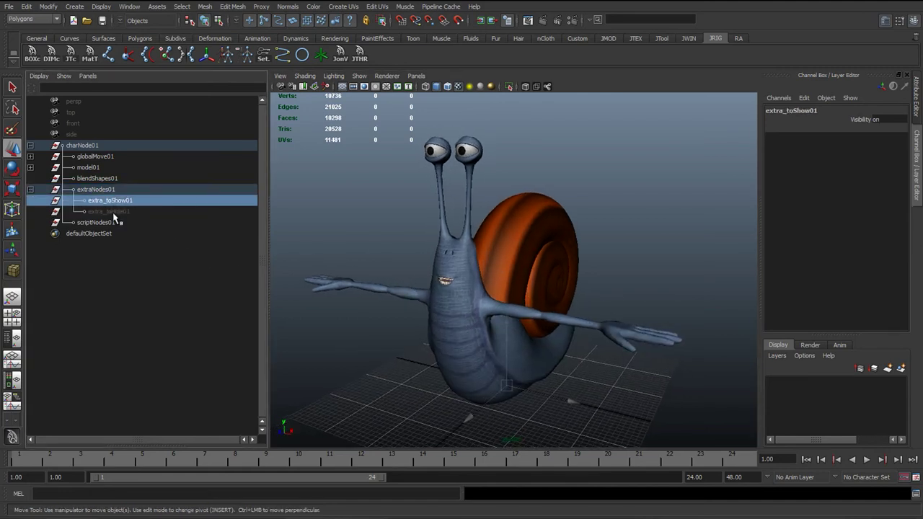
- Compare globalMove01 with the extra_toShow01 and extra_toHide01 groups by selecting them in turn
click(92, 157)
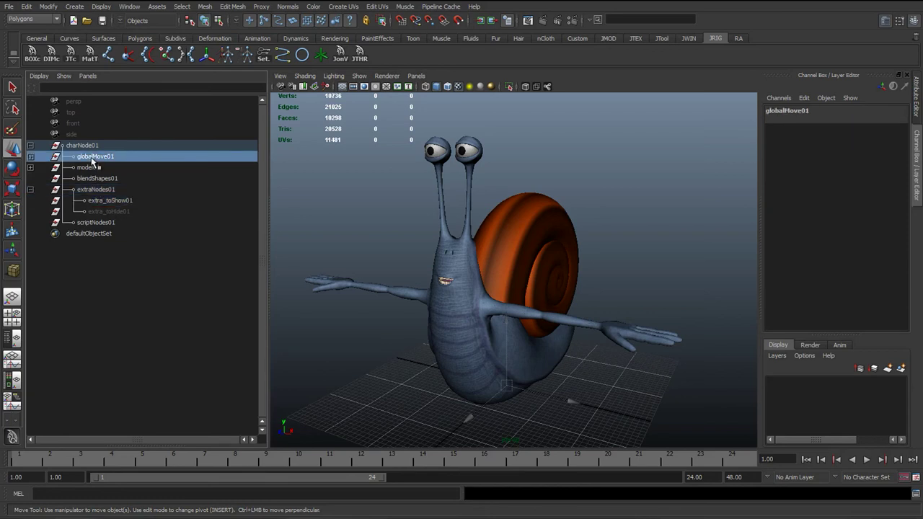
click(120, 201)
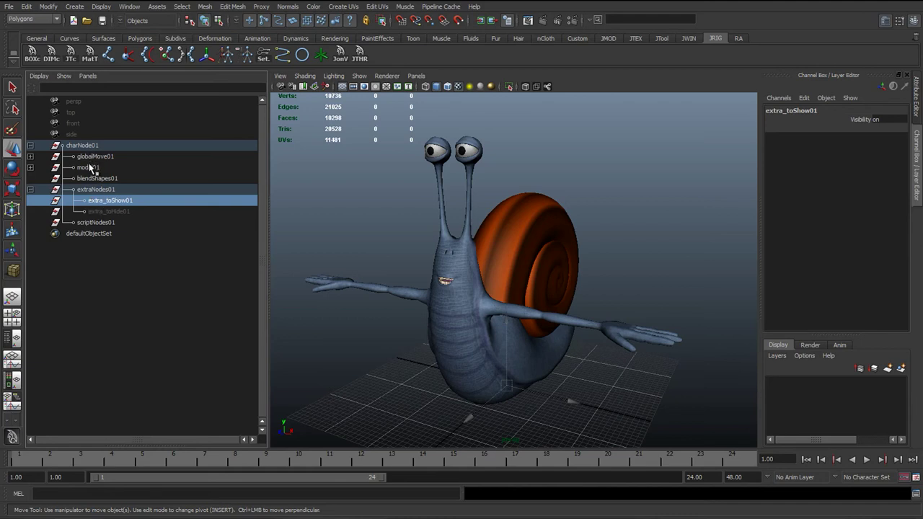
click(115, 211)
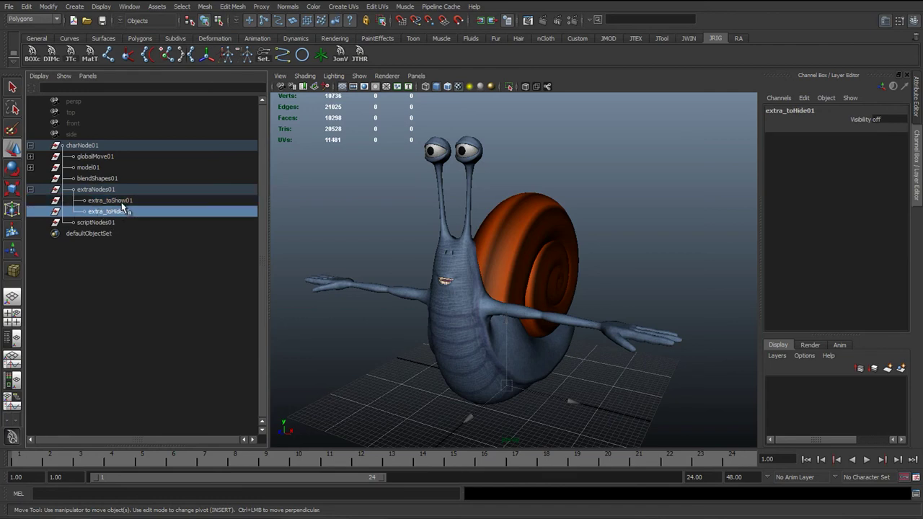
click(91, 156)
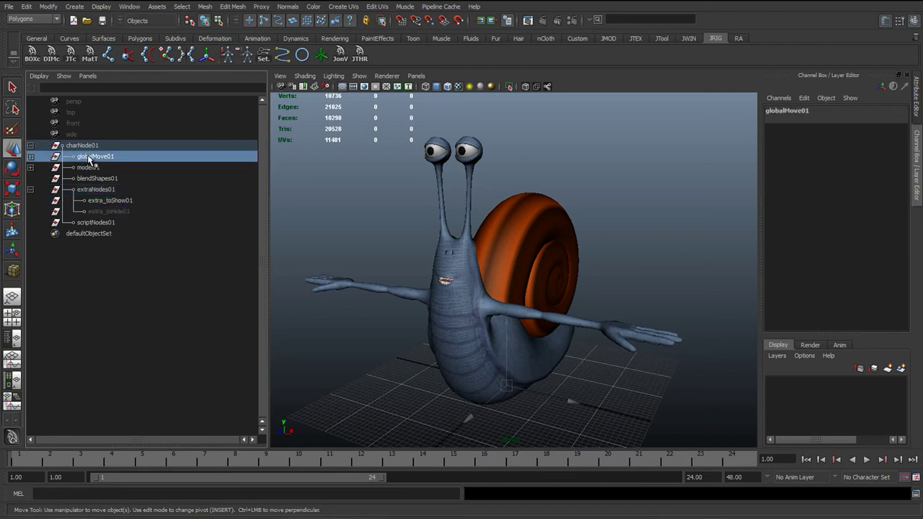
click(100, 199)
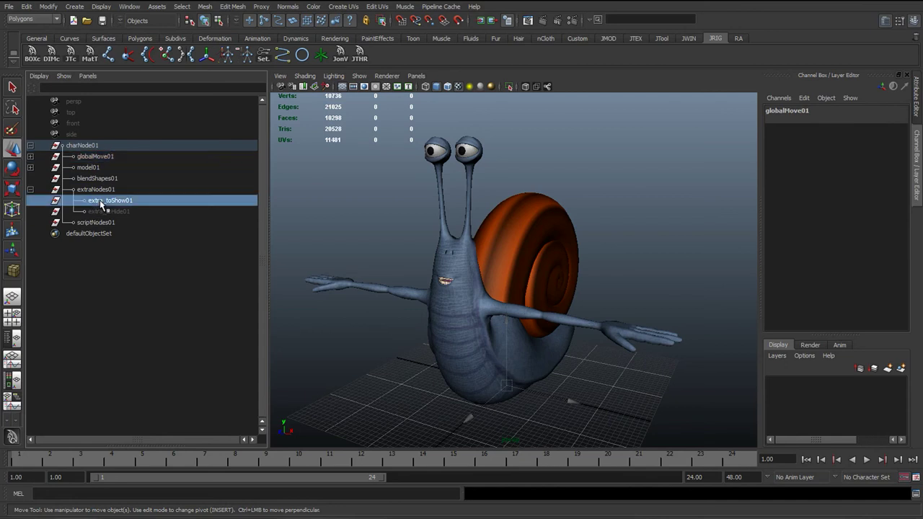
- Review extraNodes01 and compare the Visibility of extra_toShow01 and extra_toHide01, ending with extra_toShow01 selected
click(82, 191)
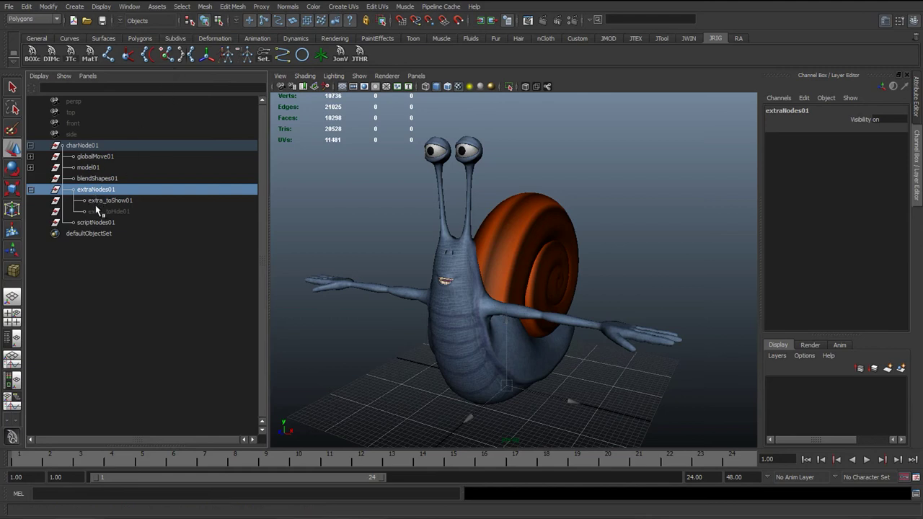
click(102, 202)
click(110, 214)
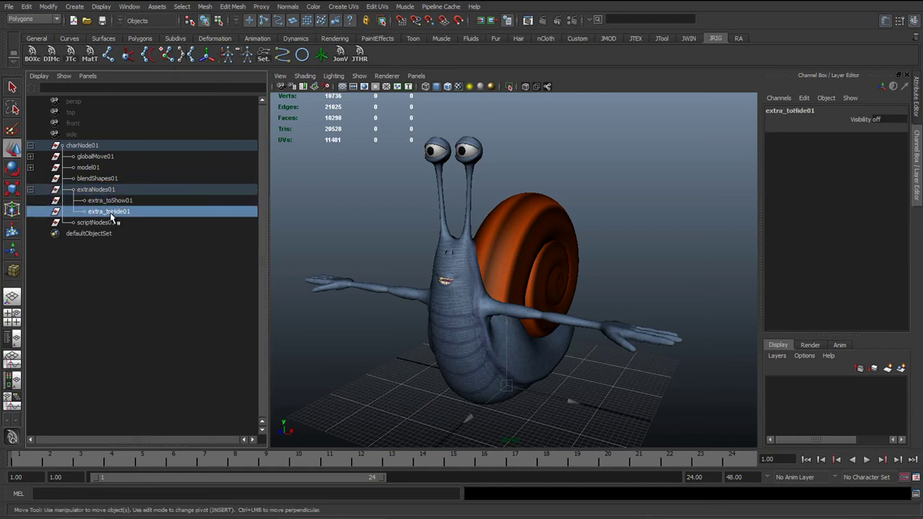
click(121, 203)
click(120, 214)
key(ctrl+z)
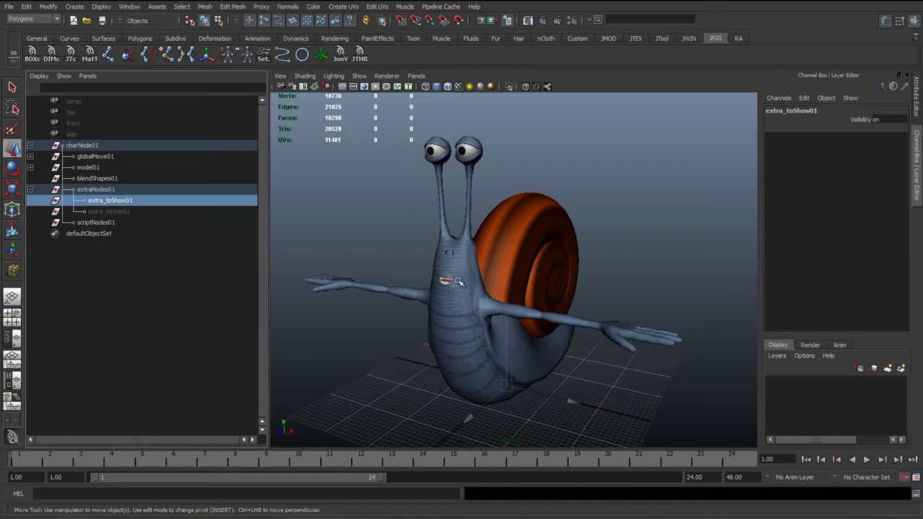
- Examine the snail's outstretched arm and its connection to the body from several angles
alt+drag(454, 302, 508, 313)
alt+middle_drag(509, 312, 478, 267)
alt+right_drag(477, 267, 480, 334)
alt+drag(480, 334, 532, 362)
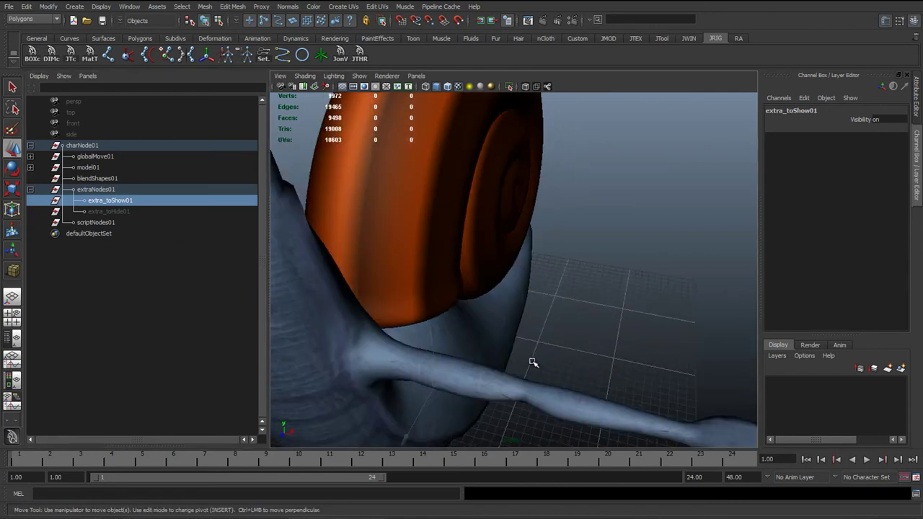
alt+middle_drag(538, 398, 519, 319)
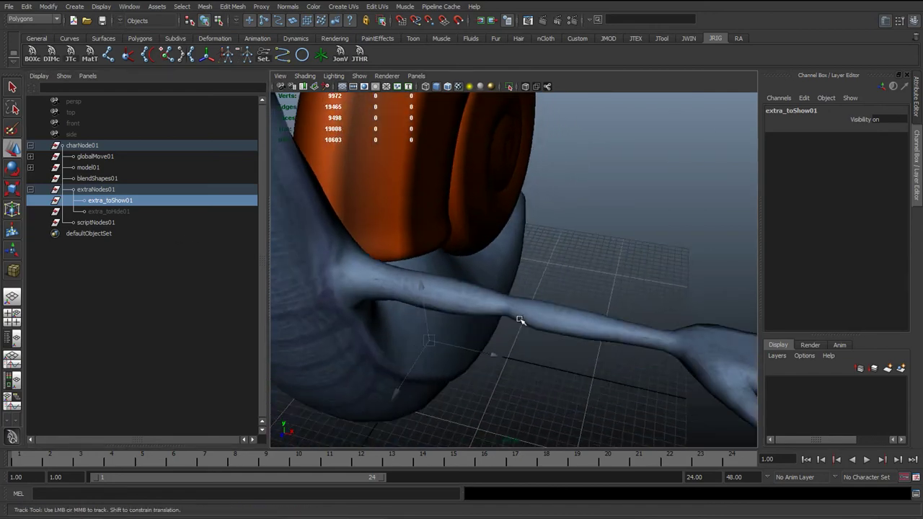
alt+drag(519, 320, 423, 314)
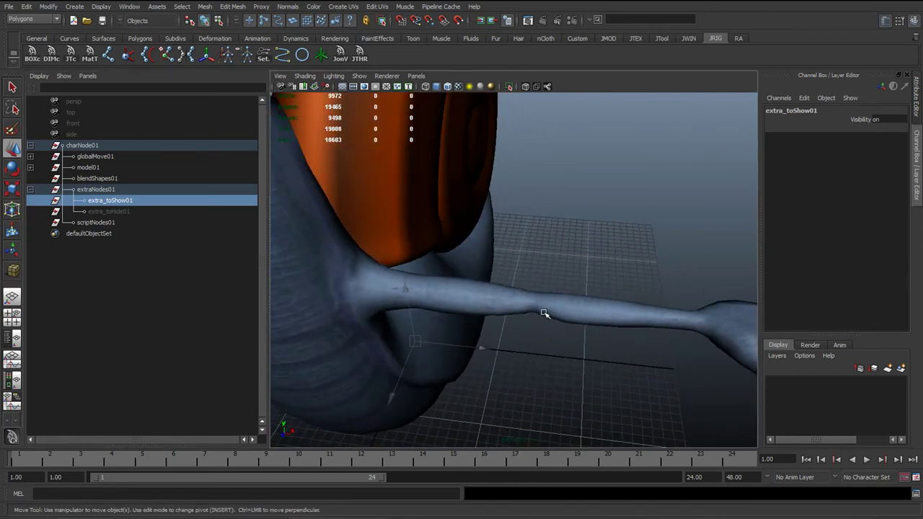
alt+right_drag(543, 313, 500, 311)
alt+drag(500, 312, 488, 308)
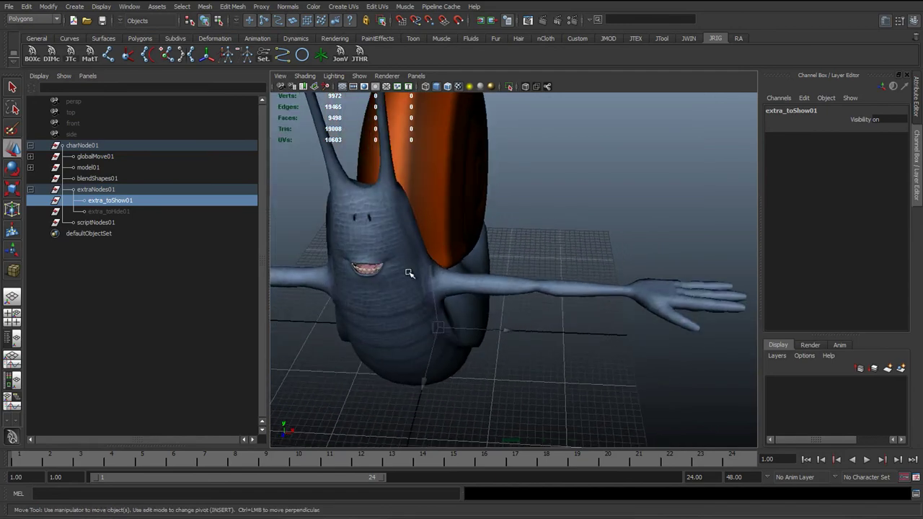
alt+right_drag(472, 294, 579, 311)
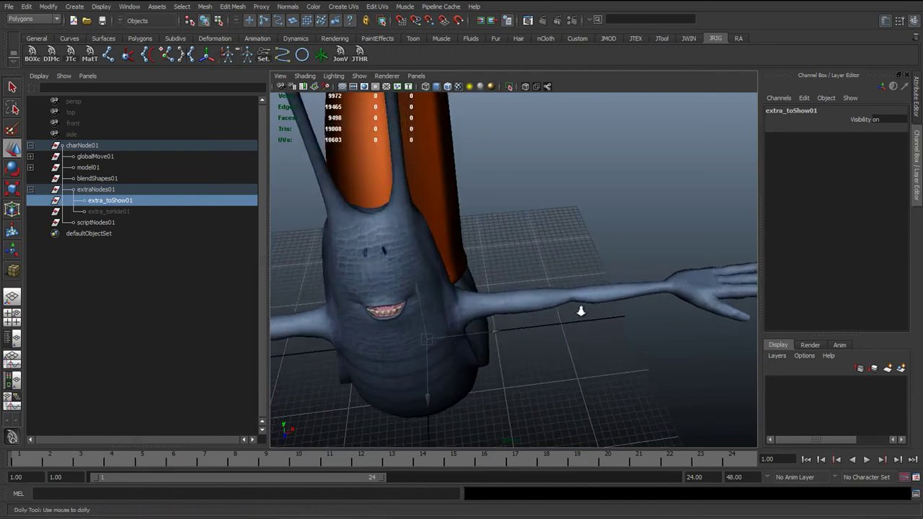
alt+drag(579, 310, 488, 300)
alt+middle_drag(488, 299, 541, 296)
alt+right_drag(541, 295, 543, 242)
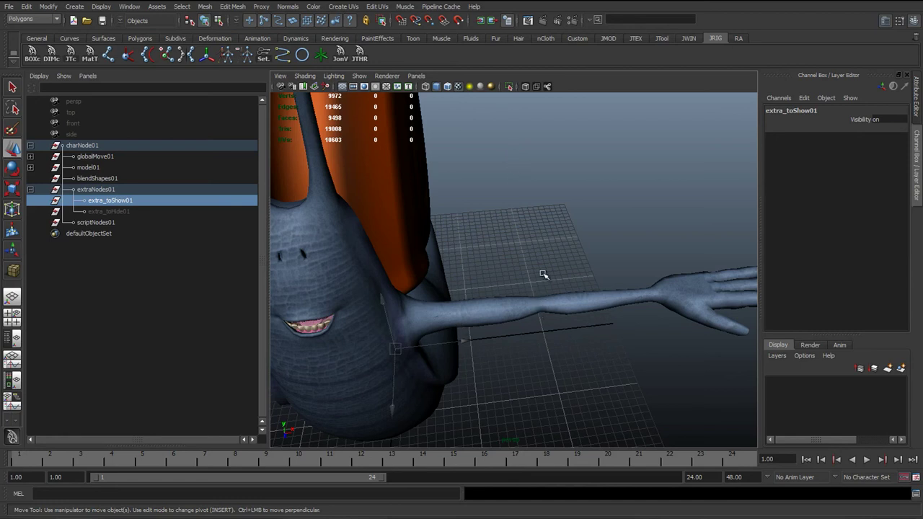
- Examine the whole snail model, including its face, eye stalks, arms and shell, from several angles and distances
alt+drag(514, 255, 523, 137)
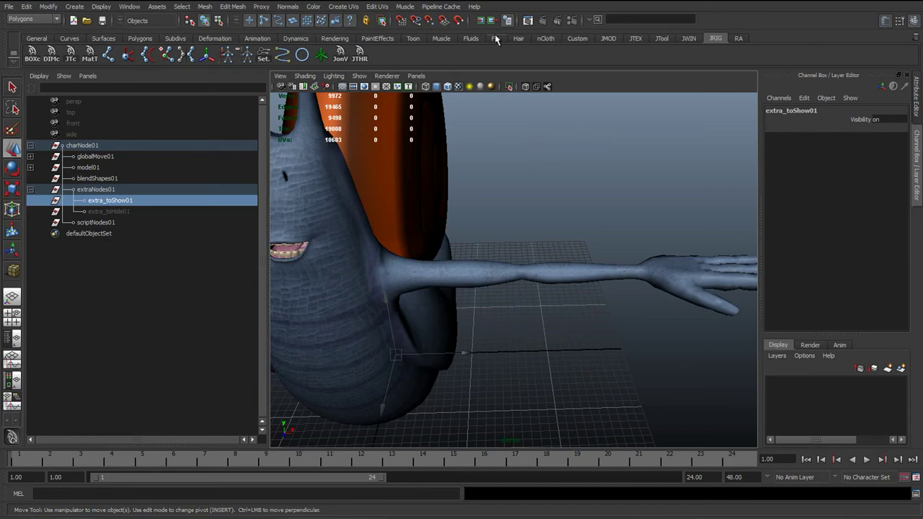
alt+middle_drag(547, 176, 545, 217)
alt+right_drag(545, 217, 530, 203)
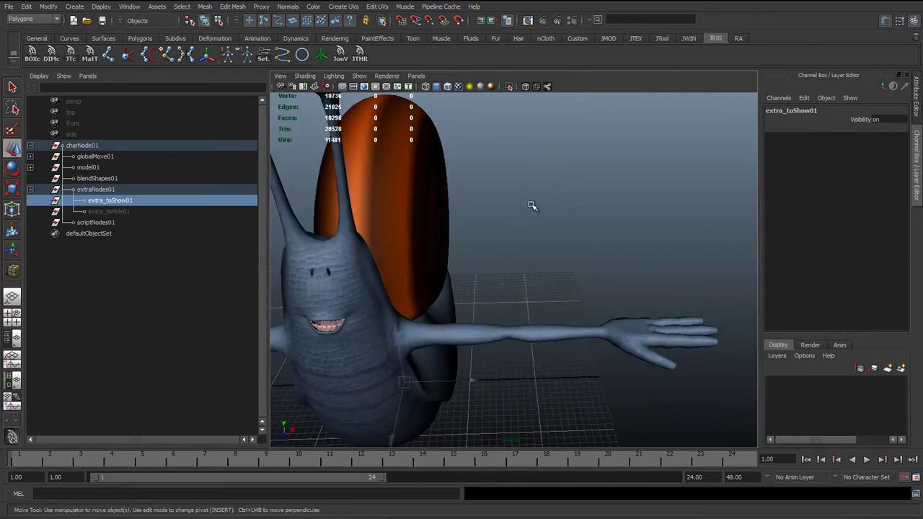
alt+drag(542, 181, 424, 234)
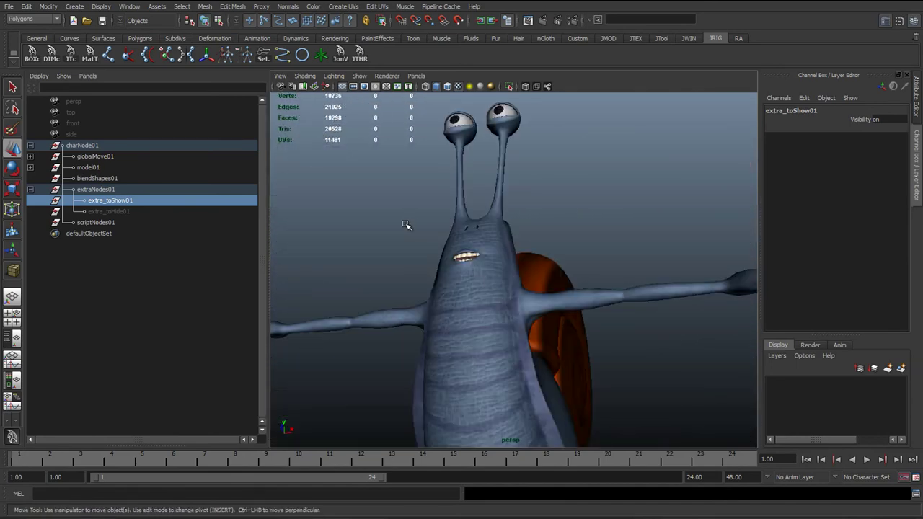
alt+drag(474, 261, 469, 354)
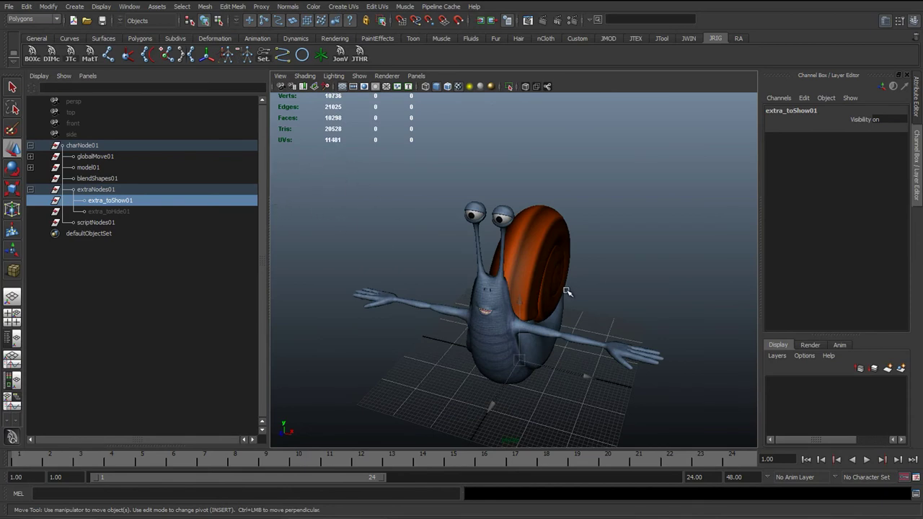
alt+drag(568, 289, 514, 223)
alt+middle_drag(515, 223, 479, 180)
alt+right_drag(479, 180, 505, 241)
alt+middle_drag(504, 241, 493, 266)
alt+right_drag(493, 266, 467, 243)
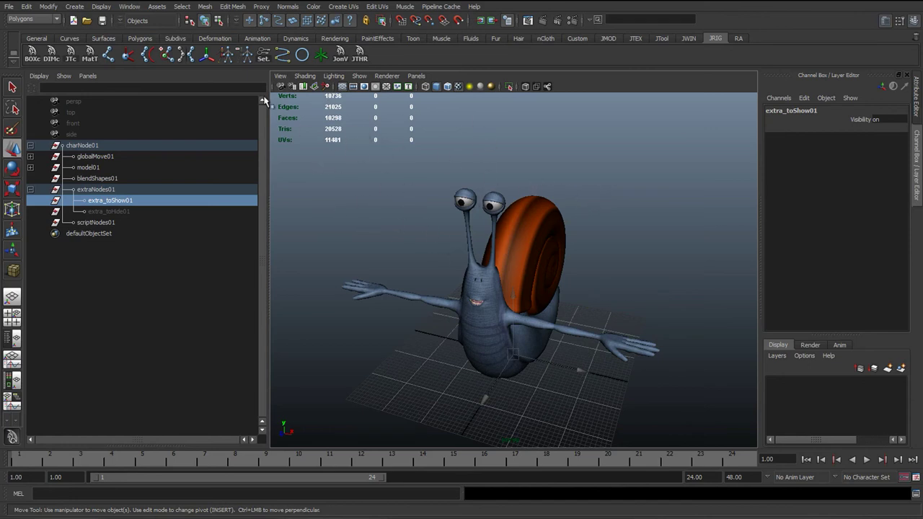
scroll(426, 246, up, 3)
alt+middle_drag(366, 162, 377, 177)
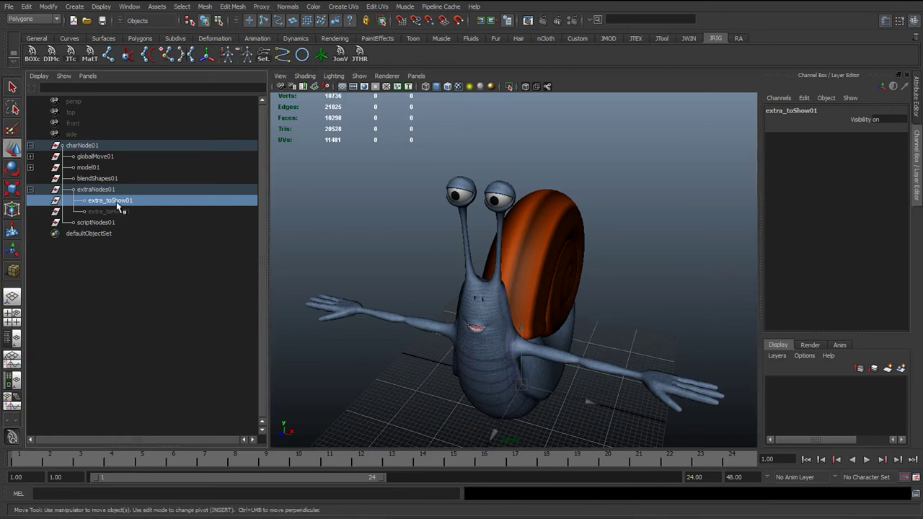
- Clear the selection, reselect the extra_toShow01 group and view the snail from its shell side
click(412, 130)
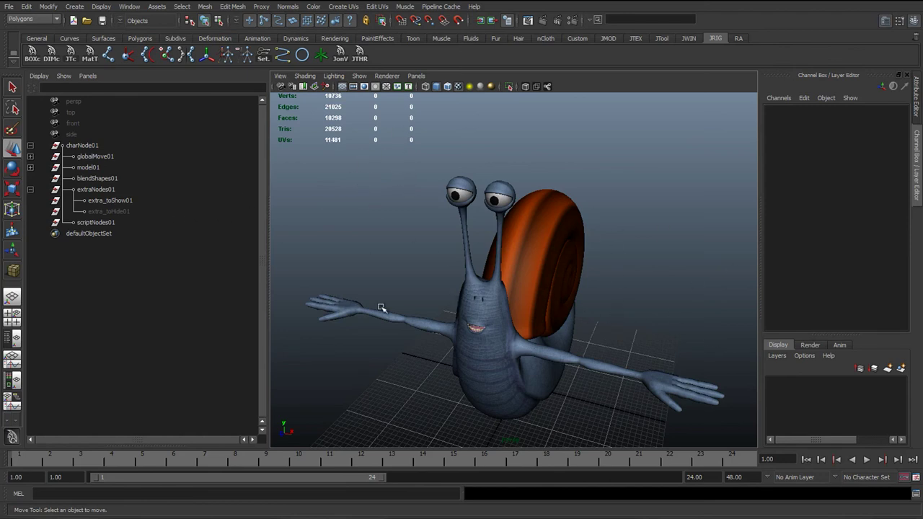
click(110, 200)
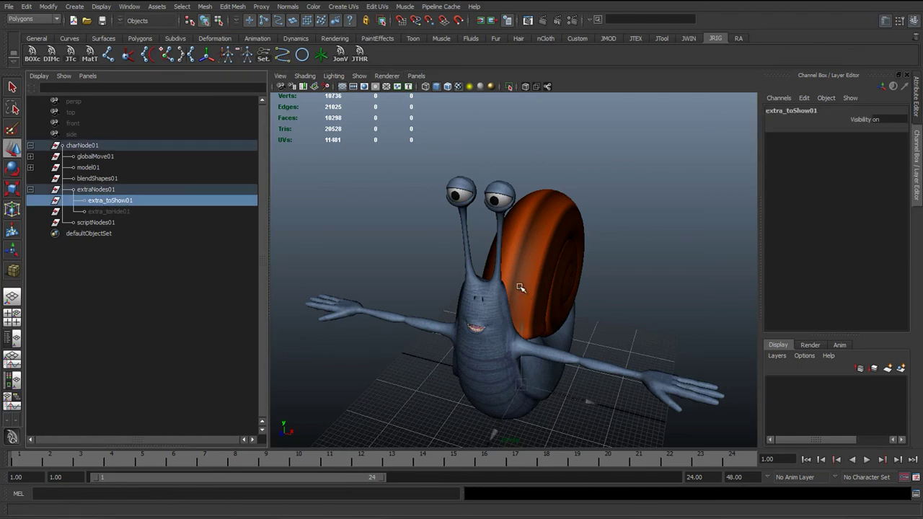
alt+drag(610, 306, 490, 279)
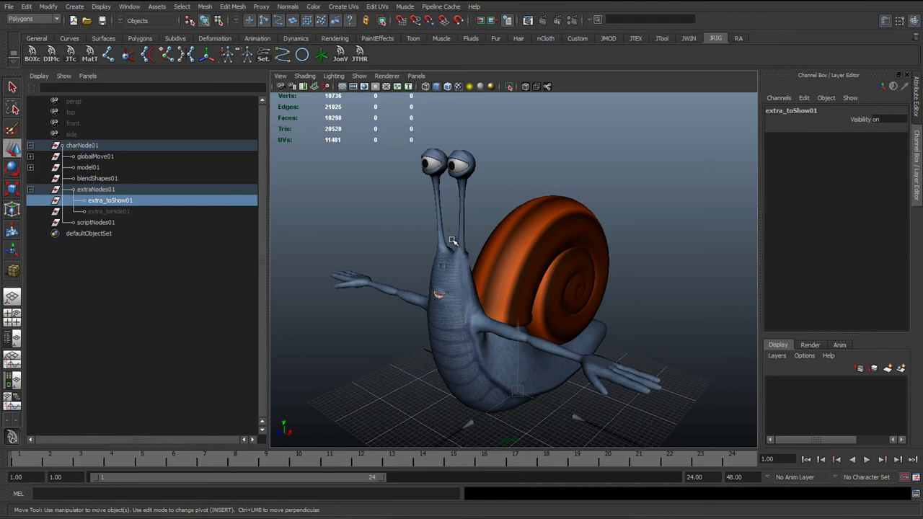
- Collapse the extraNodes01 group in the hierarchy and select the scriptNodes01 group
click(96, 190)
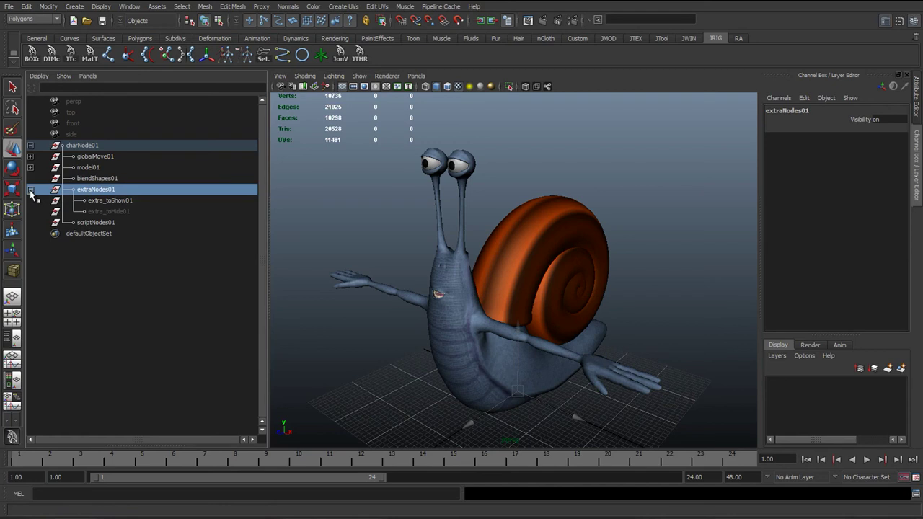
click(30, 190)
click(90, 200)
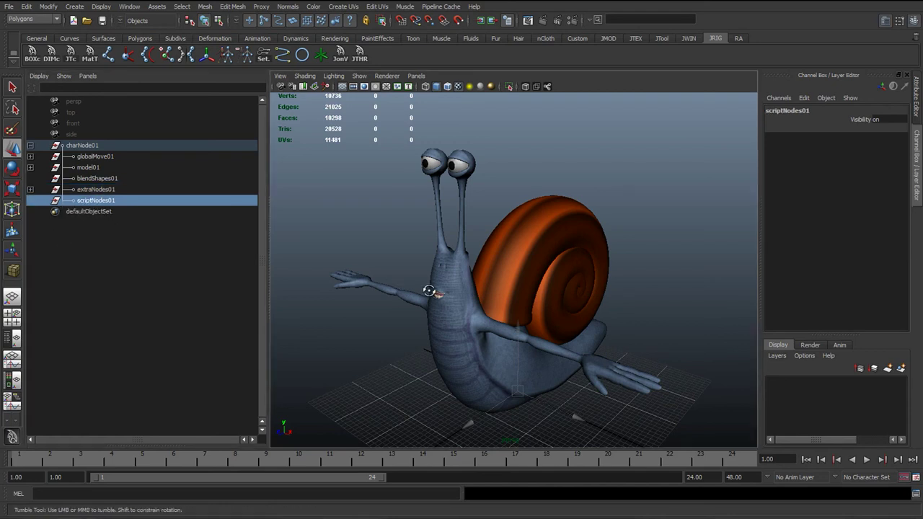
- Examine the snail from nearby front and low angles, and compare extraNodes01 with scriptNodes01, ending with scriptNodes01 selected
alt+drag(429, 290, 424, 270)
alt+right_drag(389, 266, 413, 279)
alt+middle_drag(413, 249, 430, 264)
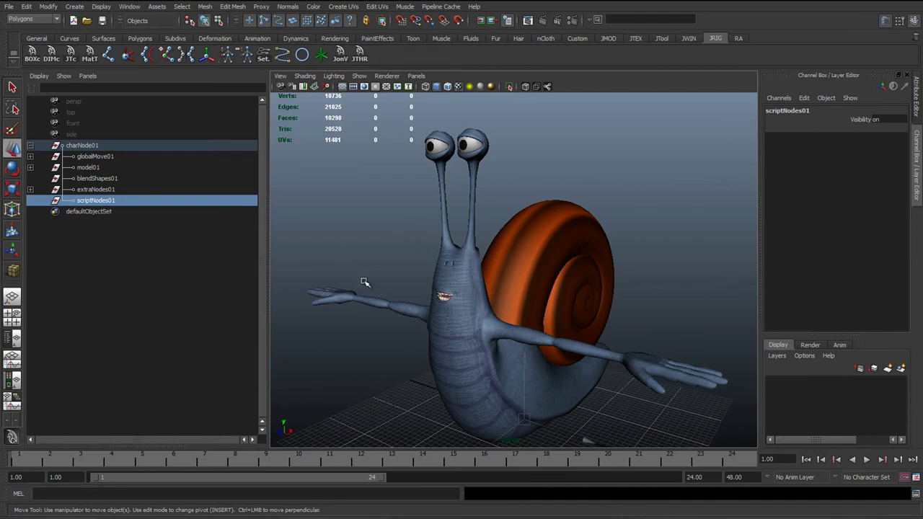
alt+right_drag(519, 328, 475, 320)
alt+drag(476, 321, 463, 328)
alt+right_drag(462, 328, 481, 340)
alt+middle_drag(480, 325, 473, 306)
alt+drag(473, 307, 477, 304)
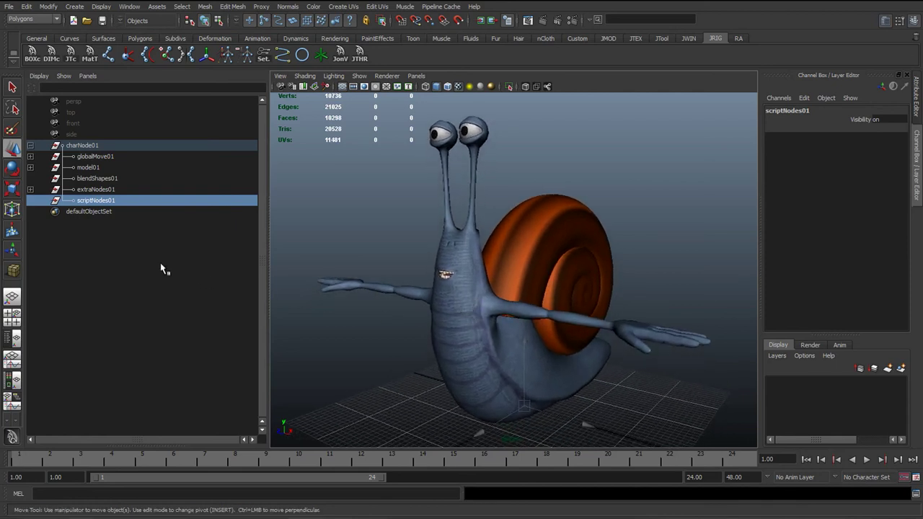
click(109, 190)
click(109, 200)
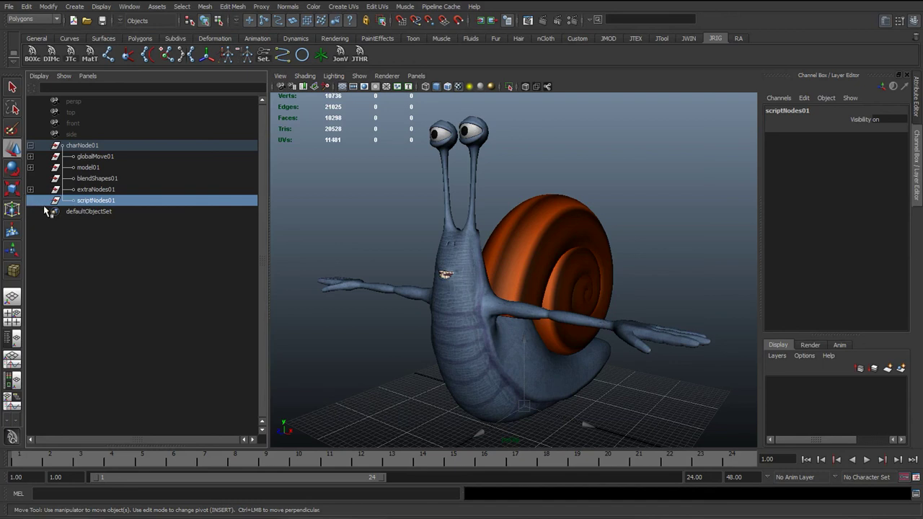
- Select the collapsed charNode01 group to check which meshes it contains, expand it again and clear the selection
click(30, 145)
click(83, 145)
alt+drag(280, 255, 369, 301)
click(30, 145)
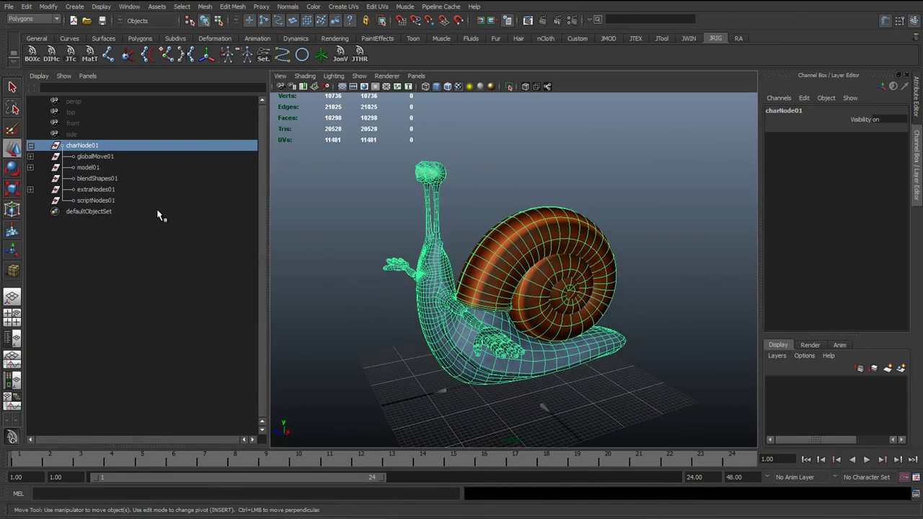
click(325, 282)
alt+drag(325, 281, 252, 292)
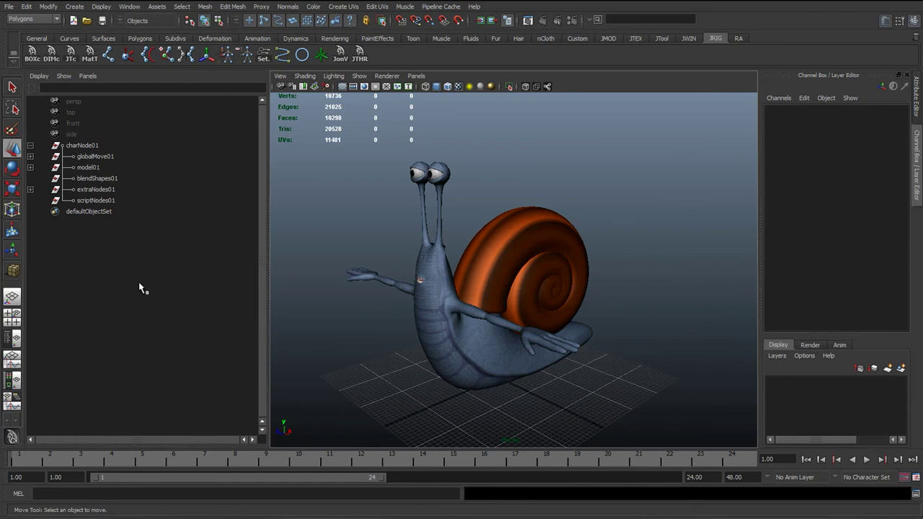
- Inspect the subgroups under globalMove01, and close both globalMove01 and charNode01 in the hierarchy
click(30, 156)
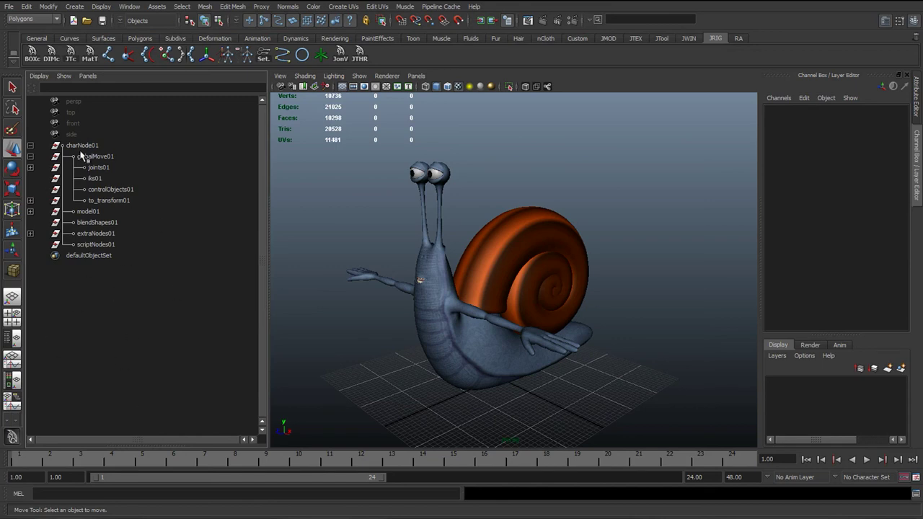
click(31, 145)
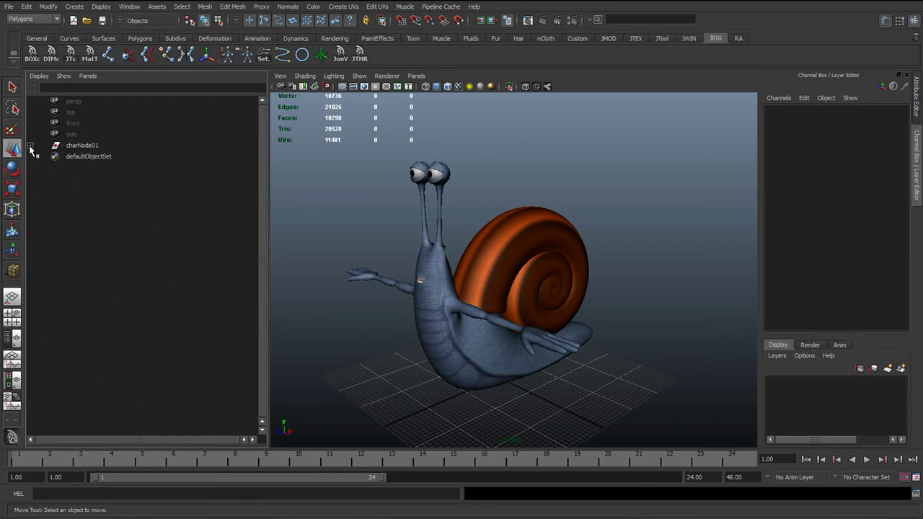
click(31, 147)
click(30, 156)
click(31, 146)
- Select the charNode01 top group, check its child groups once more and leave it collapsed
click(82, 145)
scroll(431, 280, up, 4)
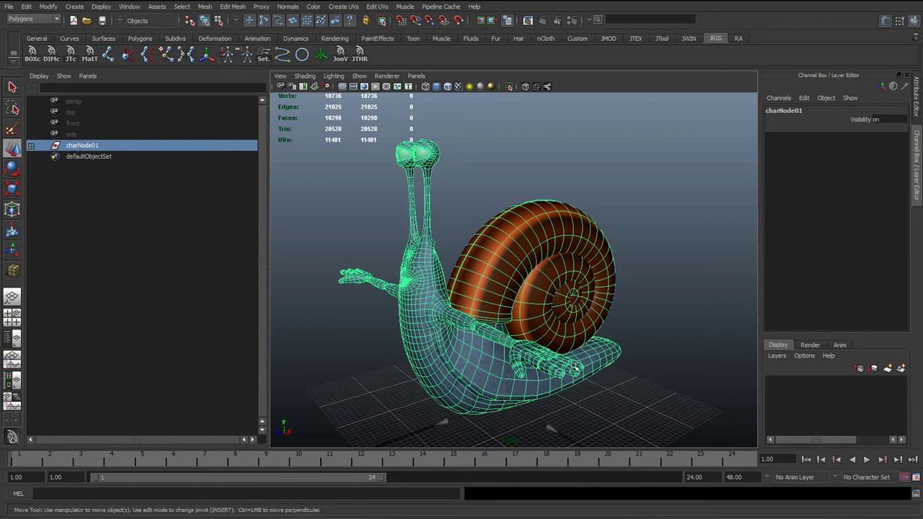
click(30, 146)
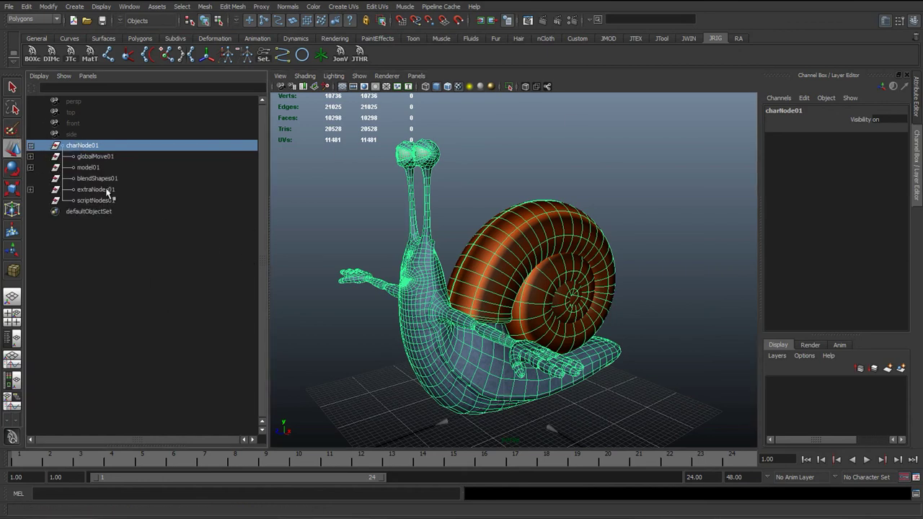
click(31, 146)
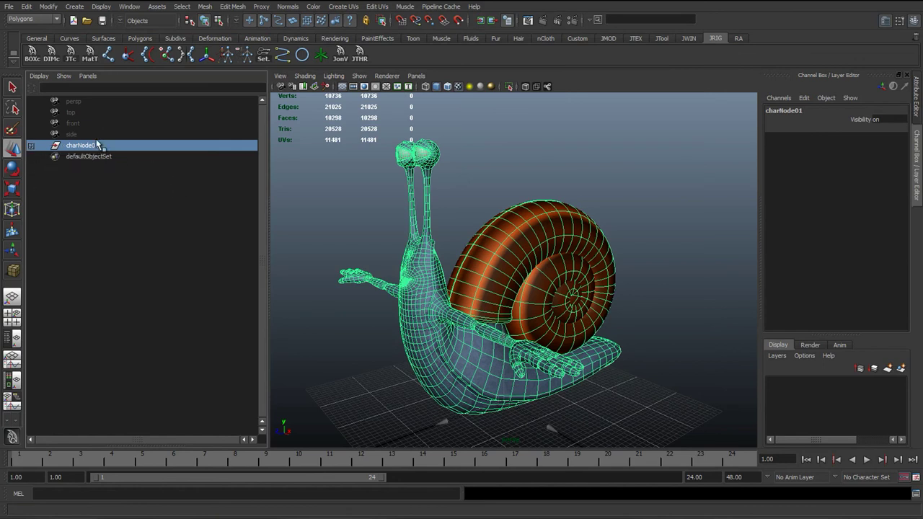